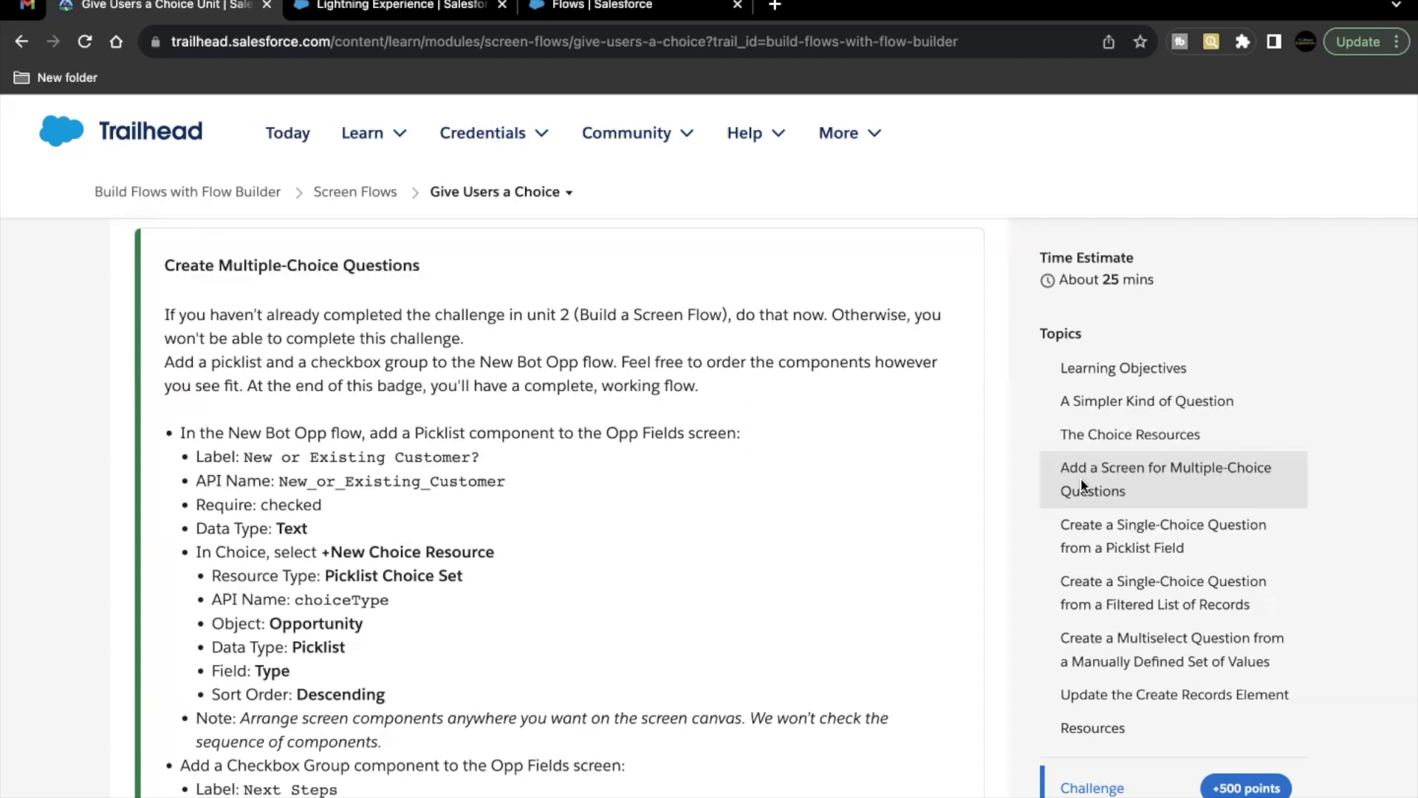
Review the Trailhead challenge requirements, switch to the Salesforce Flows setup list and open the New Bot Opp flow
scroll(888, 564, "down", 1)
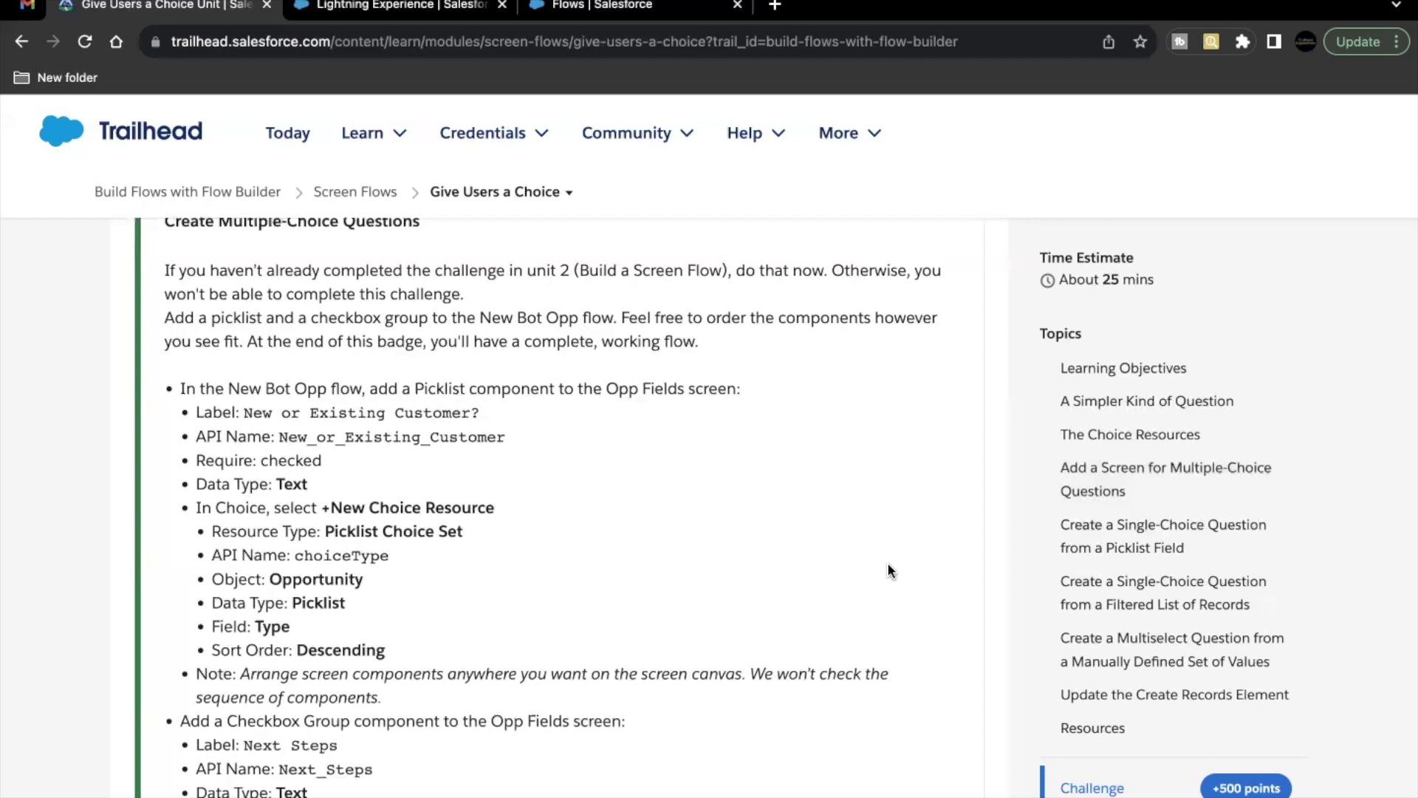
left_click(659, 15)
scroll(533, 610, "up", 1)
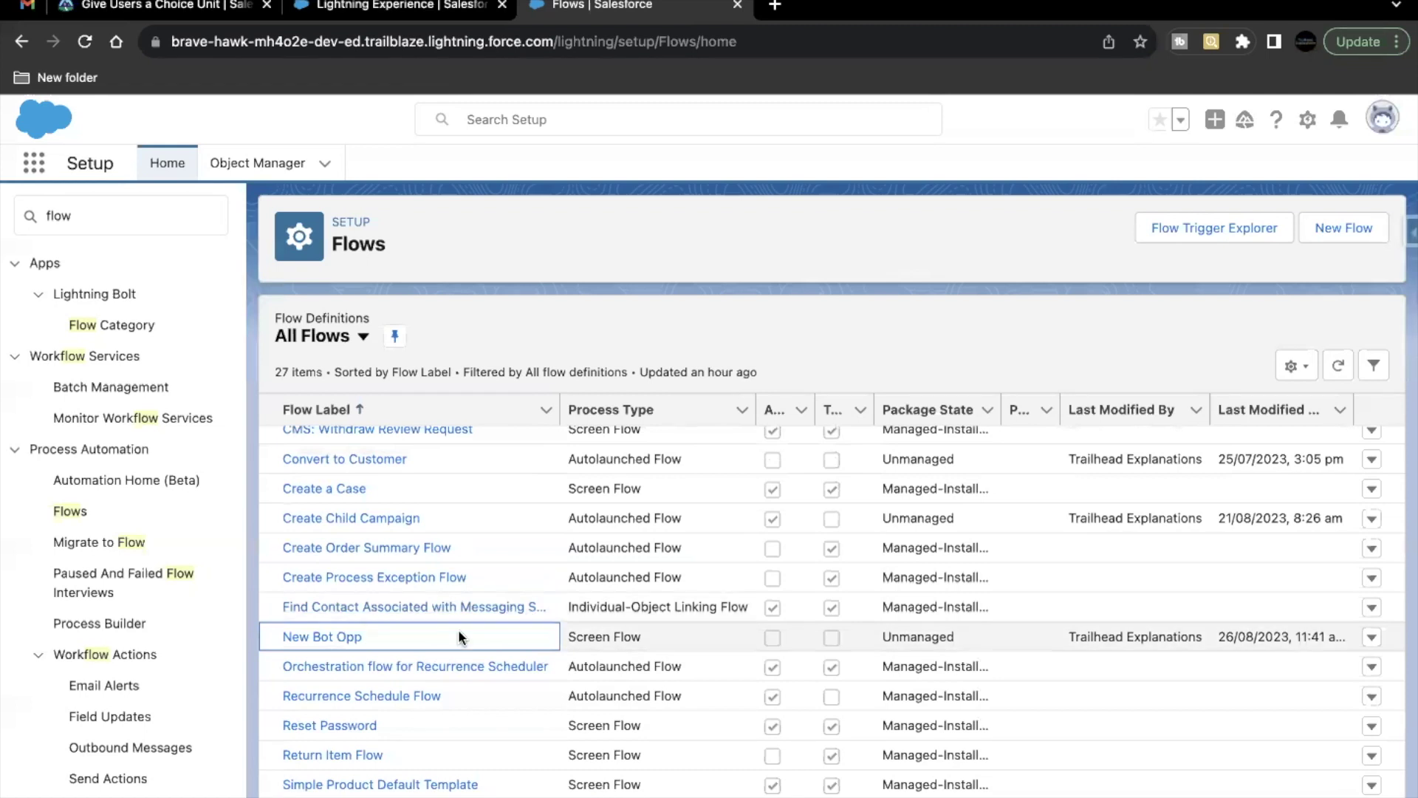
left_click(345, 647)
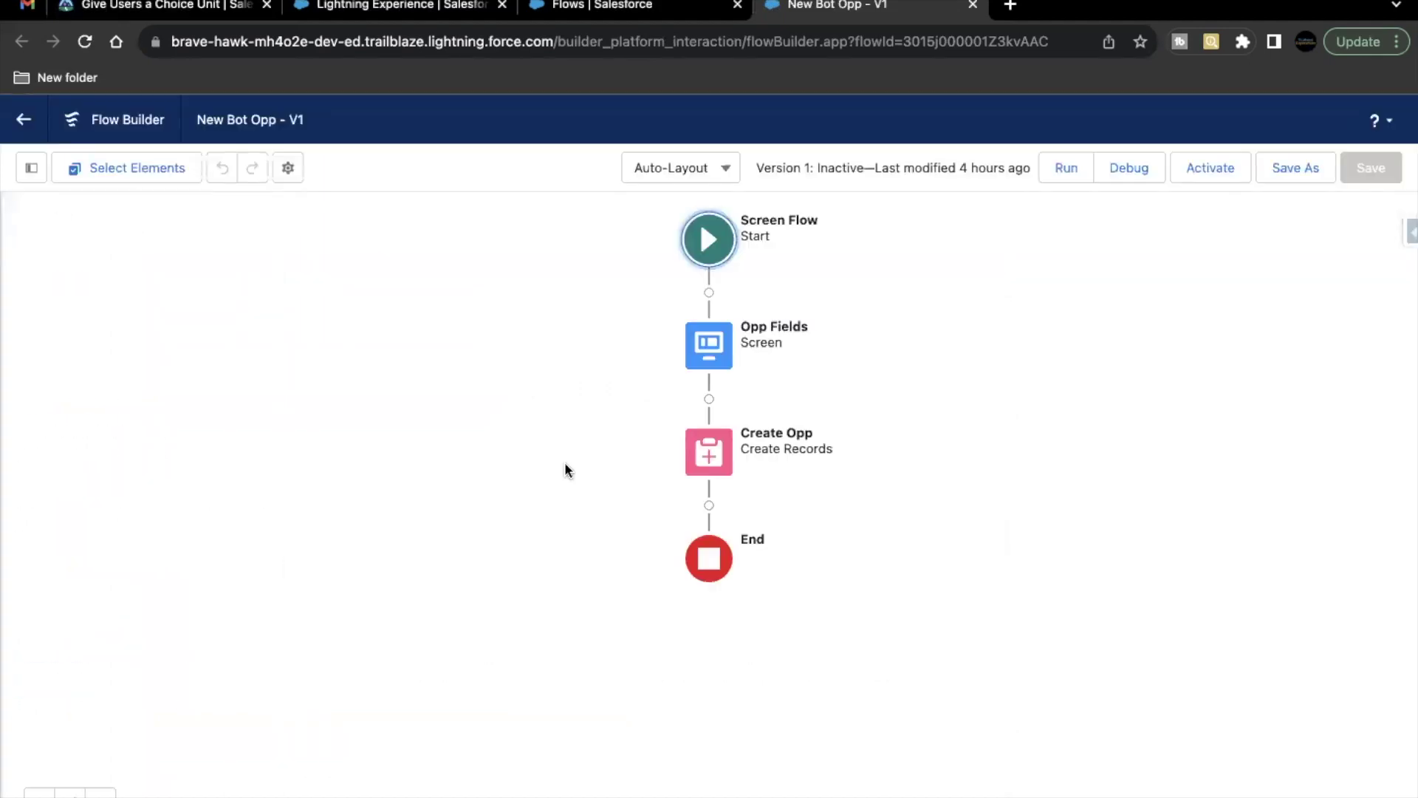
Copy the picklist label "New or Existing Customer?" from the Trailhead challenge and open the flow's Opp Fields screen for editing
left_click(120, 16)
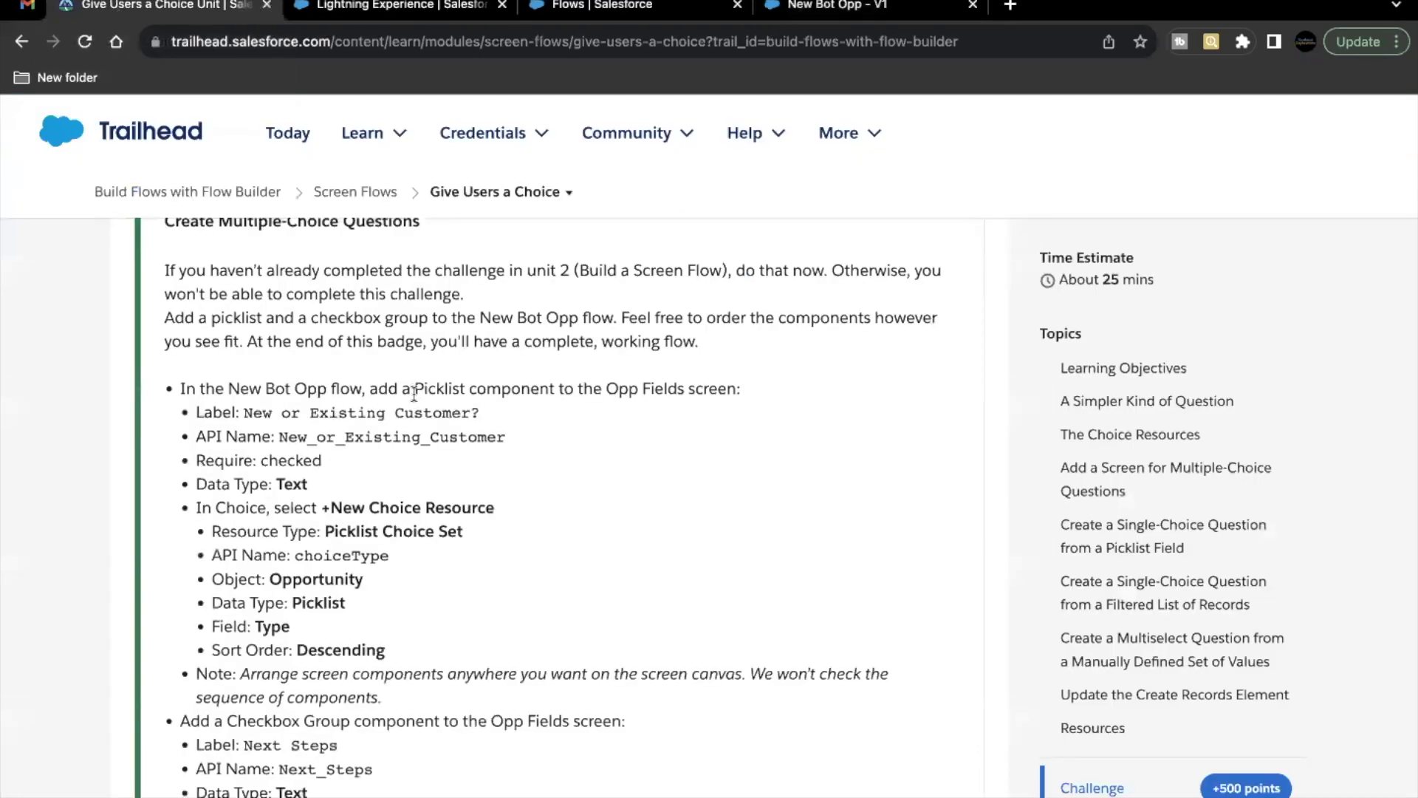
left_click_drag(242, 414, 481, 422)
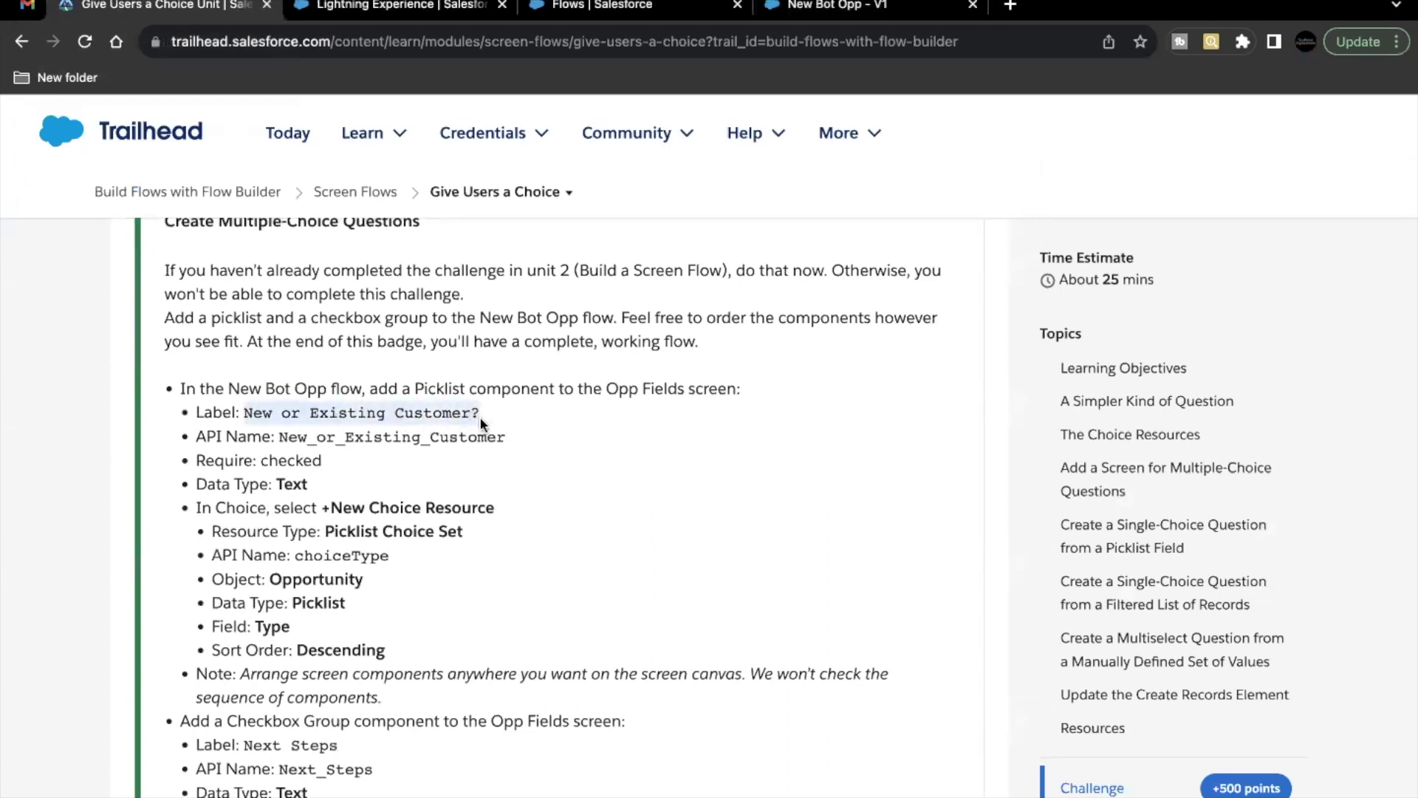
left_click(838, 6)
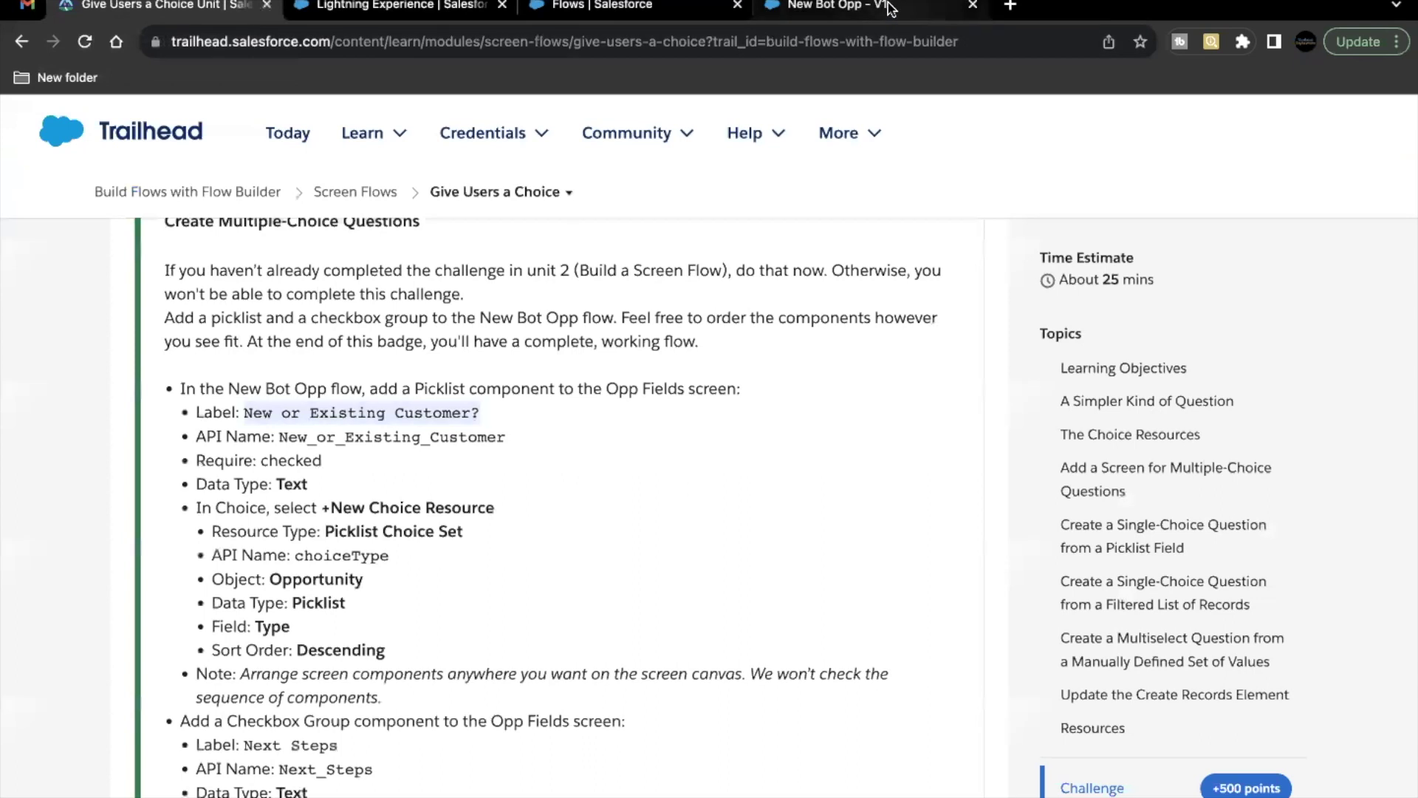
left_click(710, 346)
left_click(684, 542)
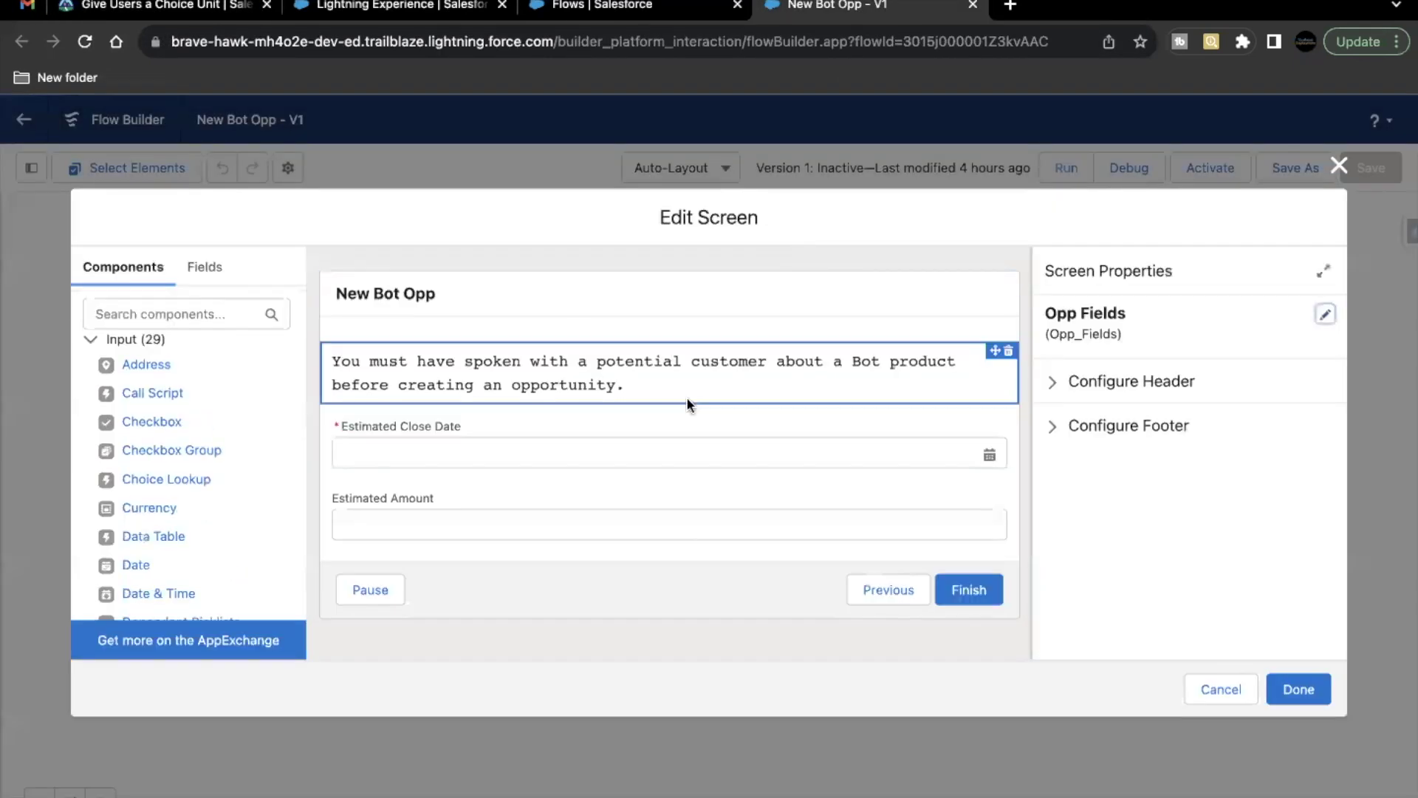
Find the Picklist component and add it to the screen between the introductory text and Estimated Close Date
left_click(213, 314)
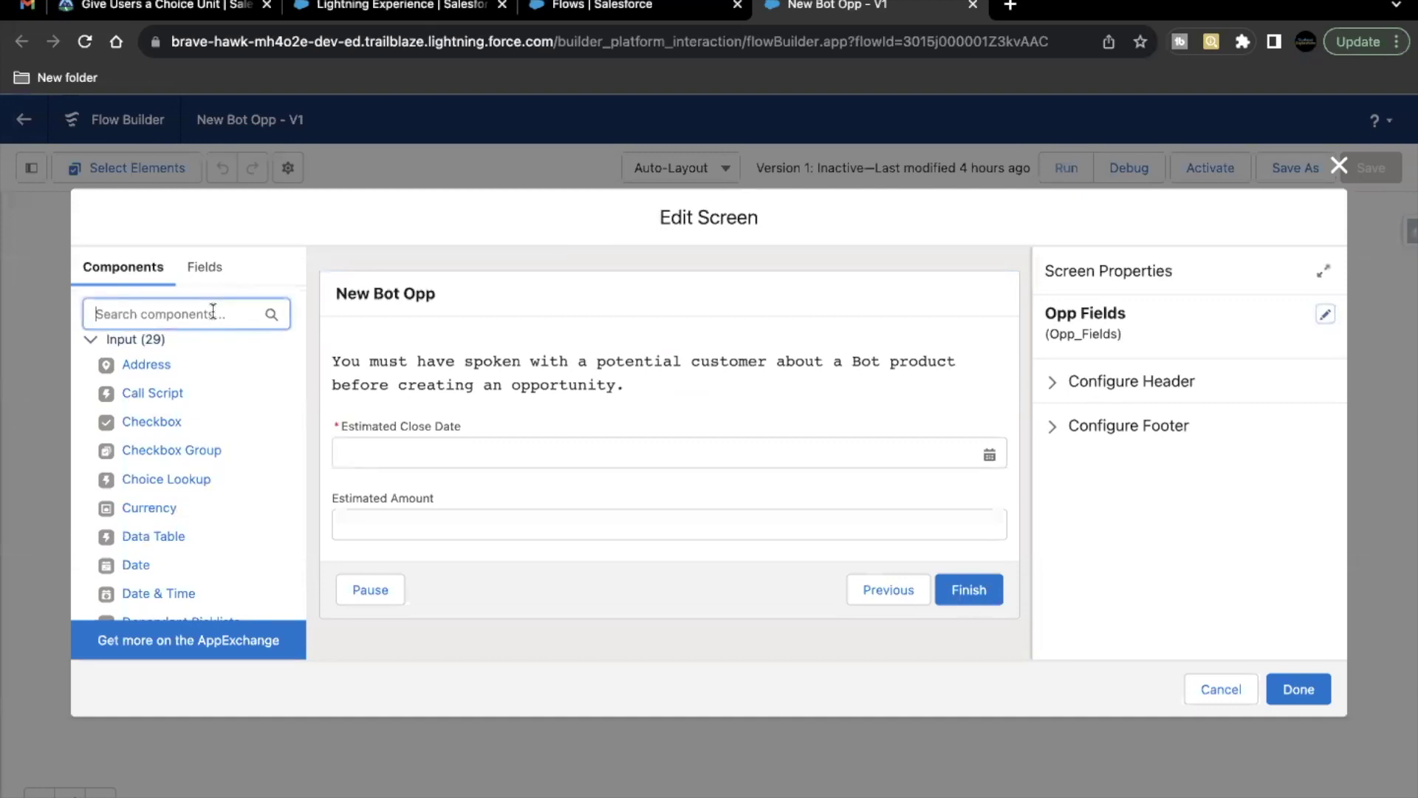
type("pick")
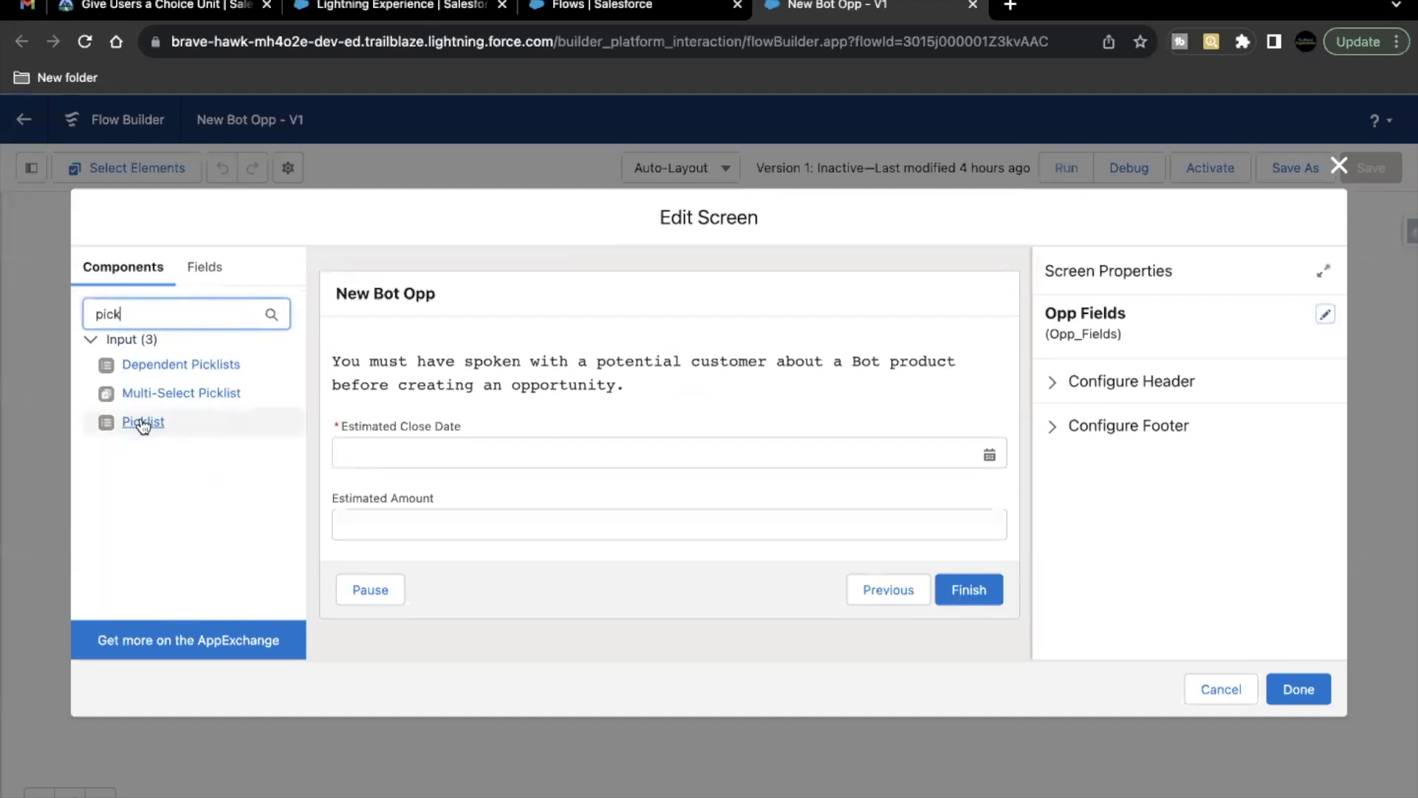
left_click_drag(142, 426, 364, 424)
Label the picklist "New or Existing Customer?" with API name New_or_Existing_Customer and make it required
left_click(1044, 356)
type("New or Existing Customer?")
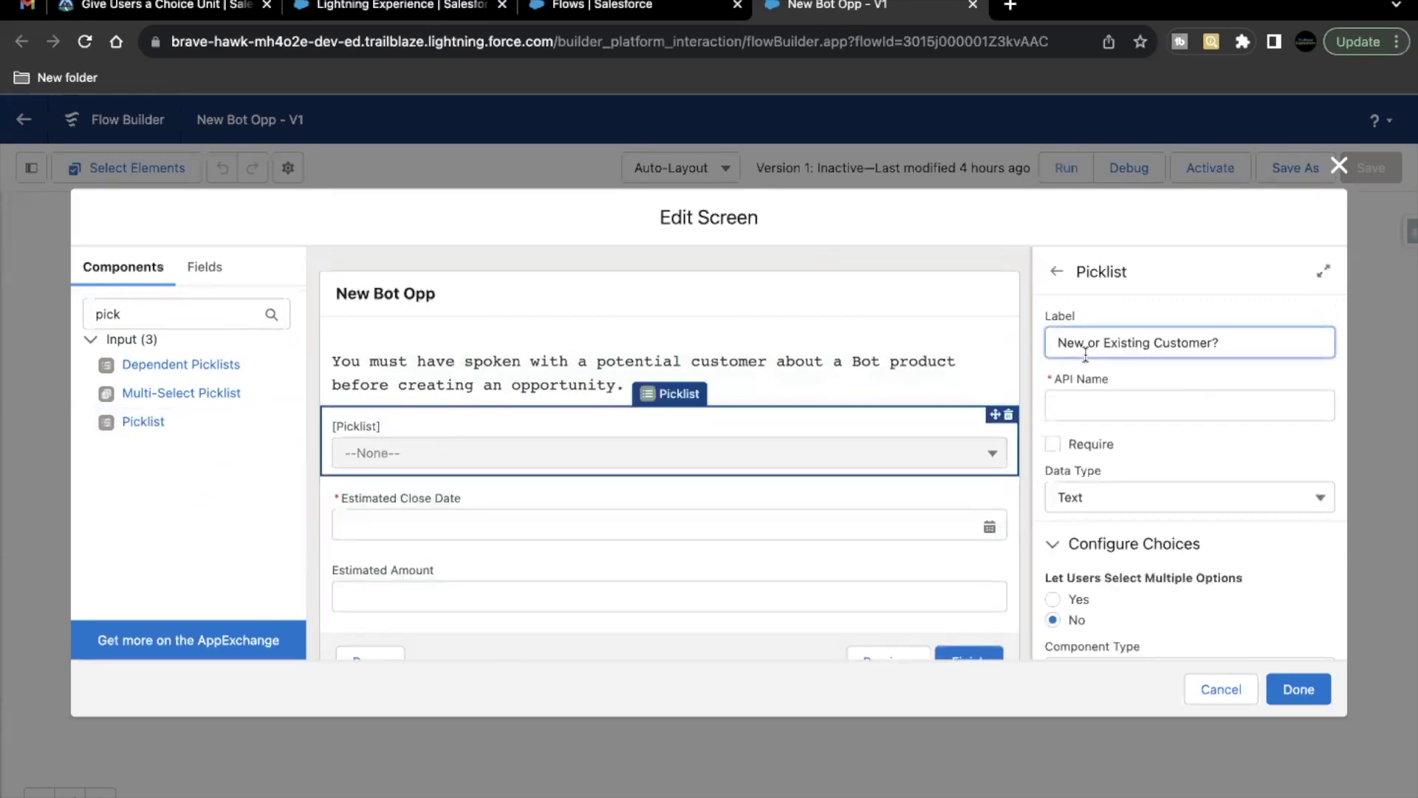
left_click(1078, 402)
scroll(1075, 401, "down", 1)
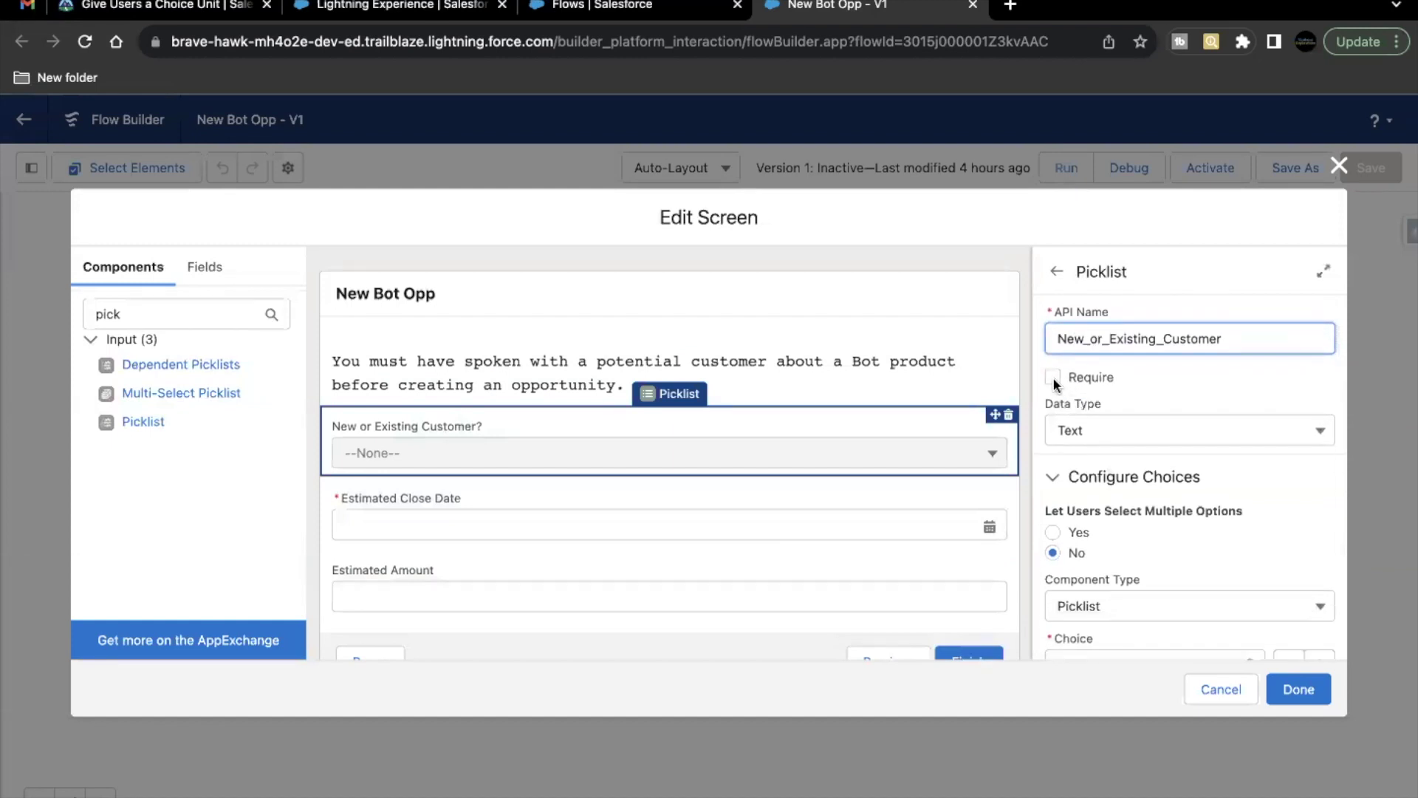
left_click(1053, 377)
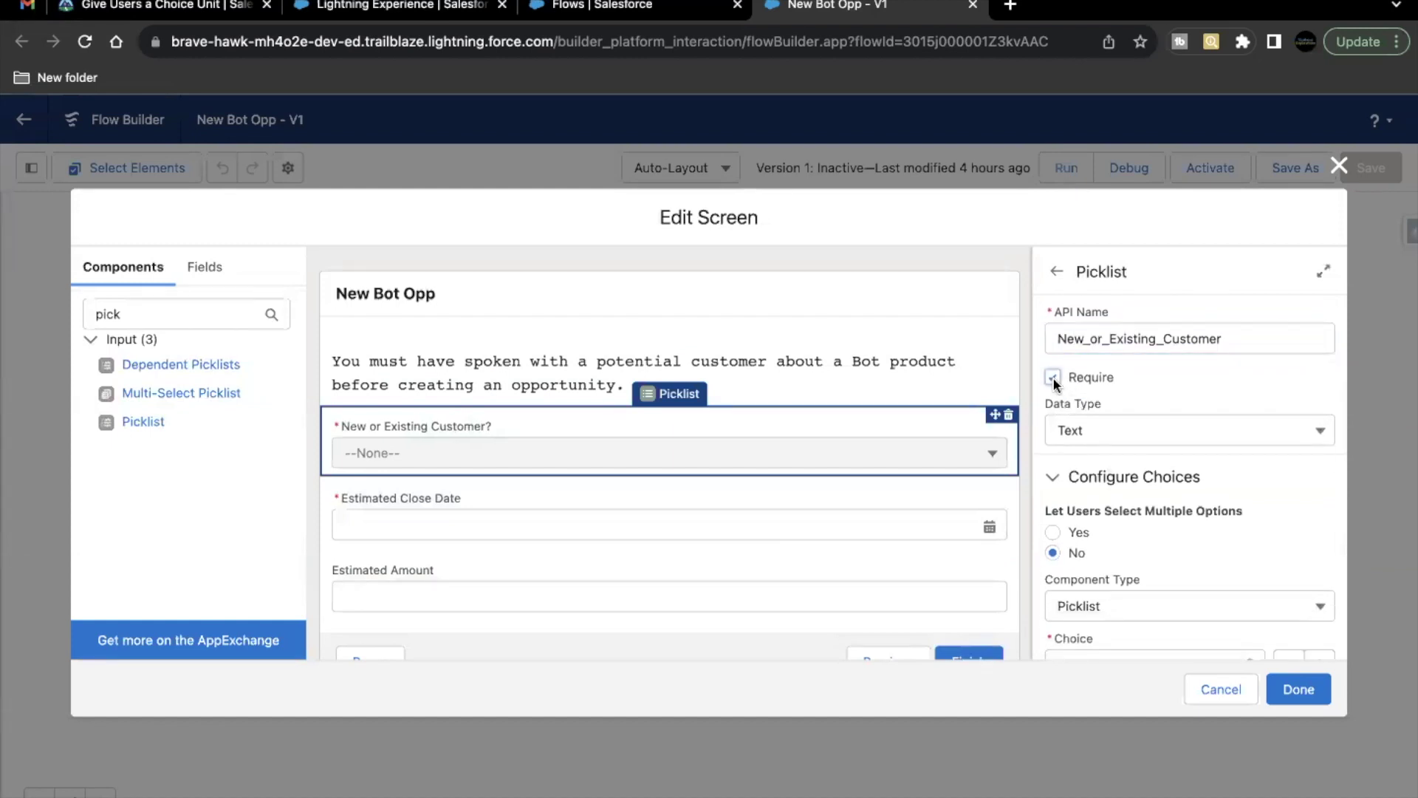
Check the picklist's data type and choice settings in the Trailhead challenge and copy the API name choiceType
left_click(193, 7)
left_click_drag(260, 462, 327, 499)
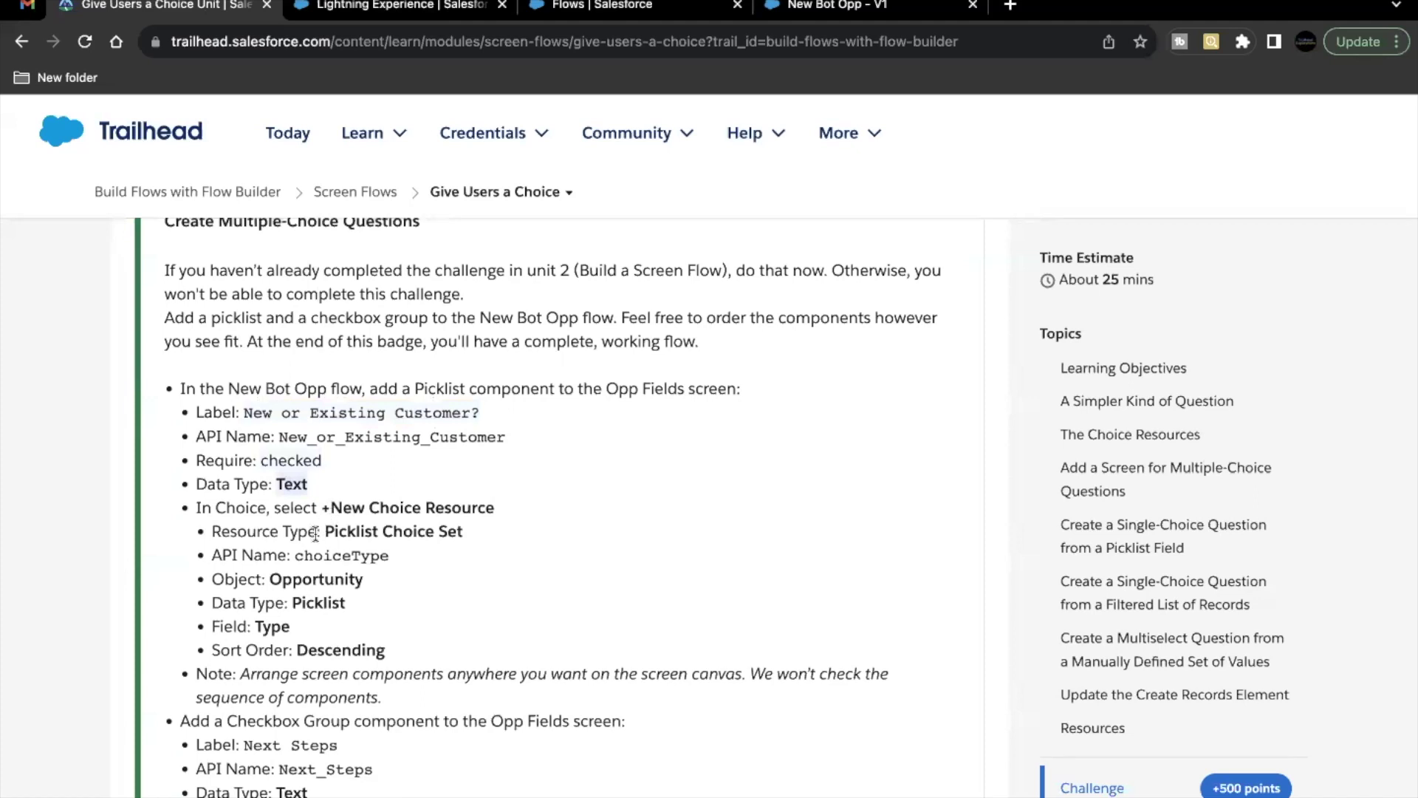
double_click(309, 558)
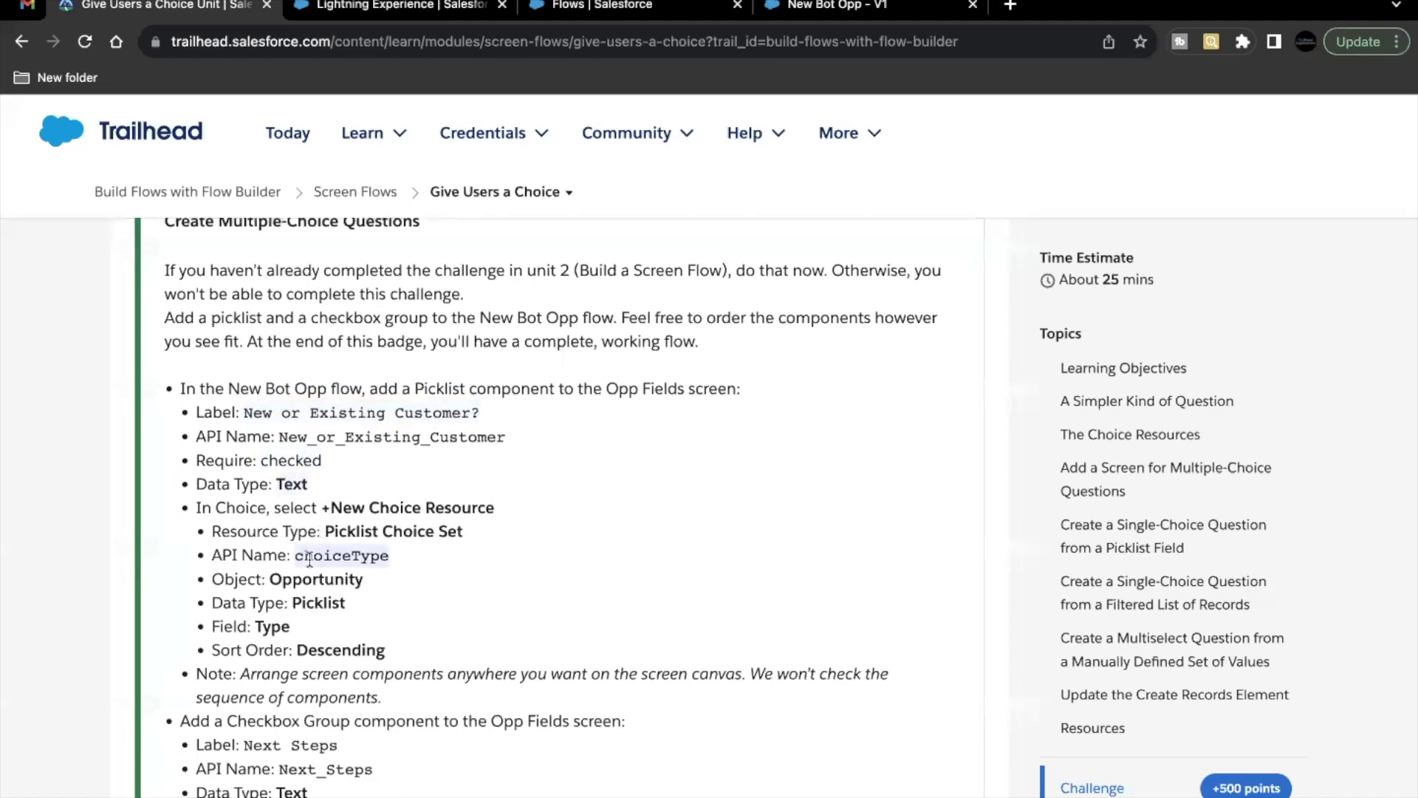
double_click(286, 617)
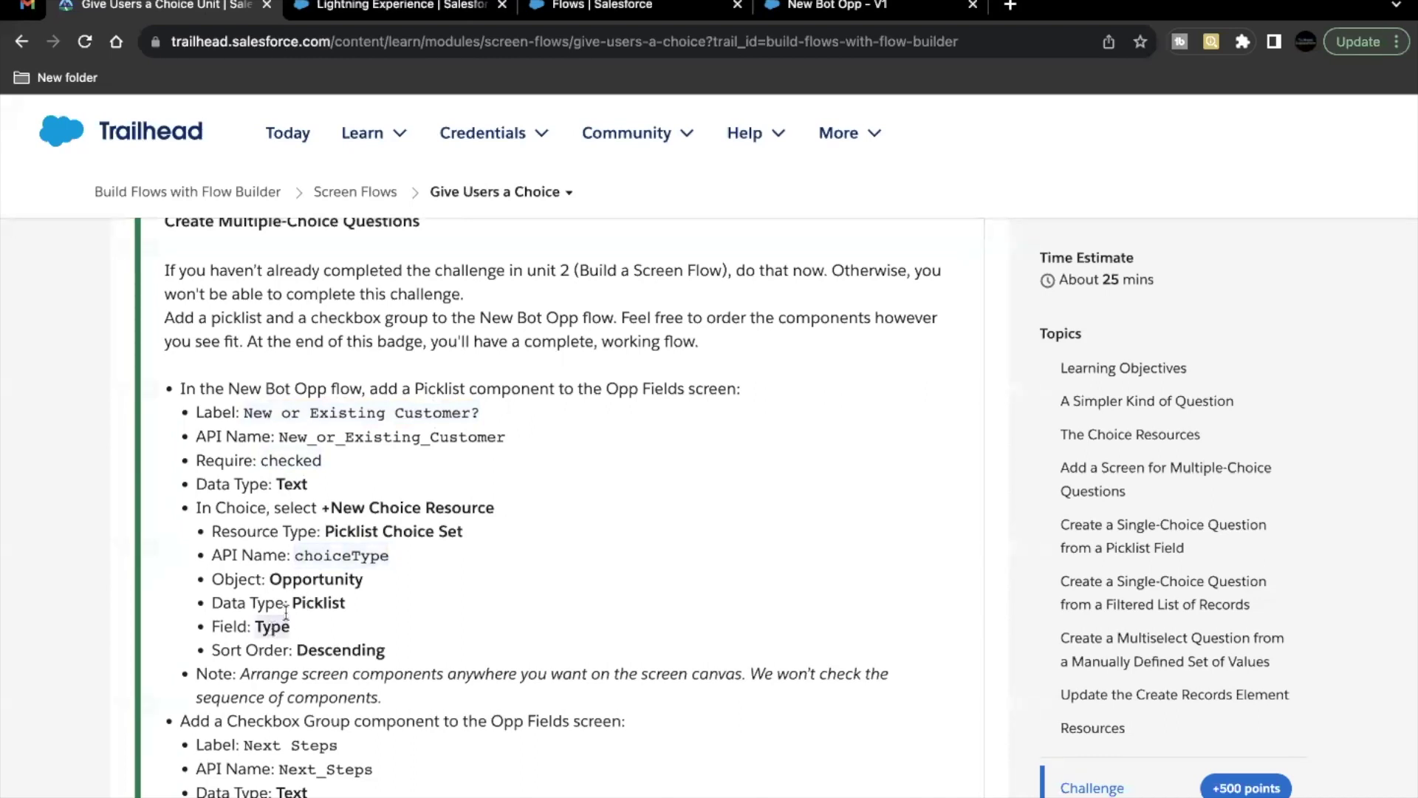
Start a new choice resource for the picklist in the flow, with resource type Picklist Choice Set and API name choiceType
left_click(804, 6)
scroll(1128, 548, "down", 1)
scroll(1128, 551, "down", 1)
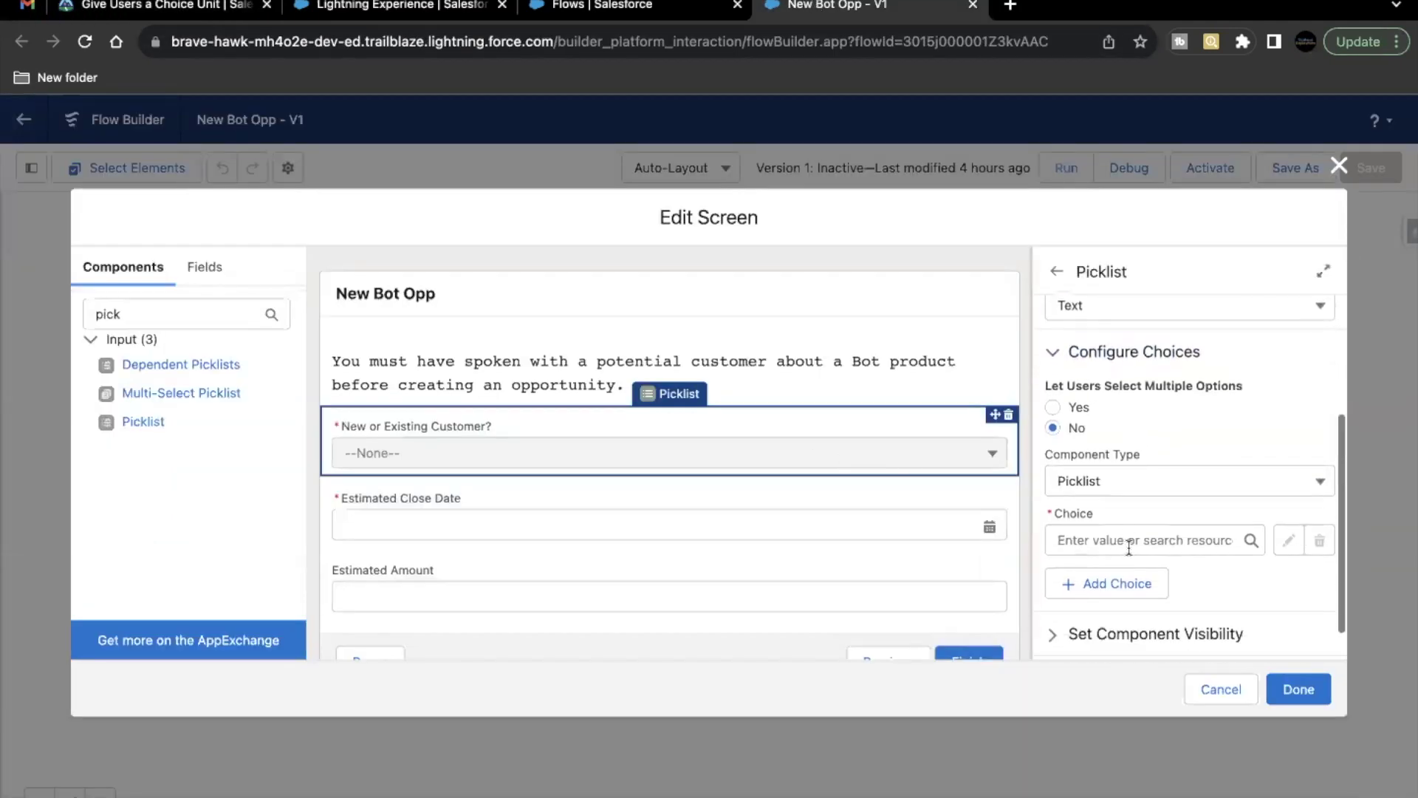
left_click(1086, 532)
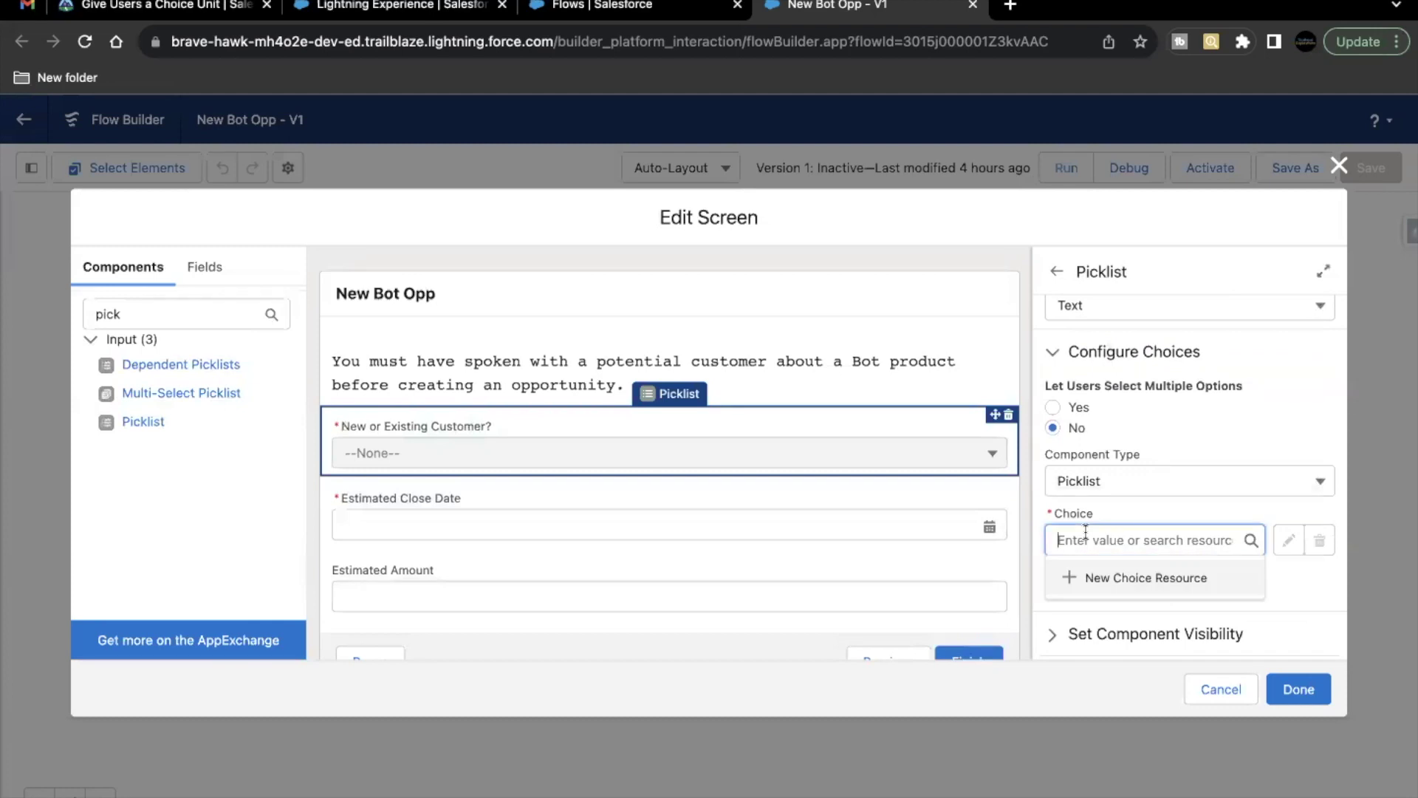
left_click(1094, 589)
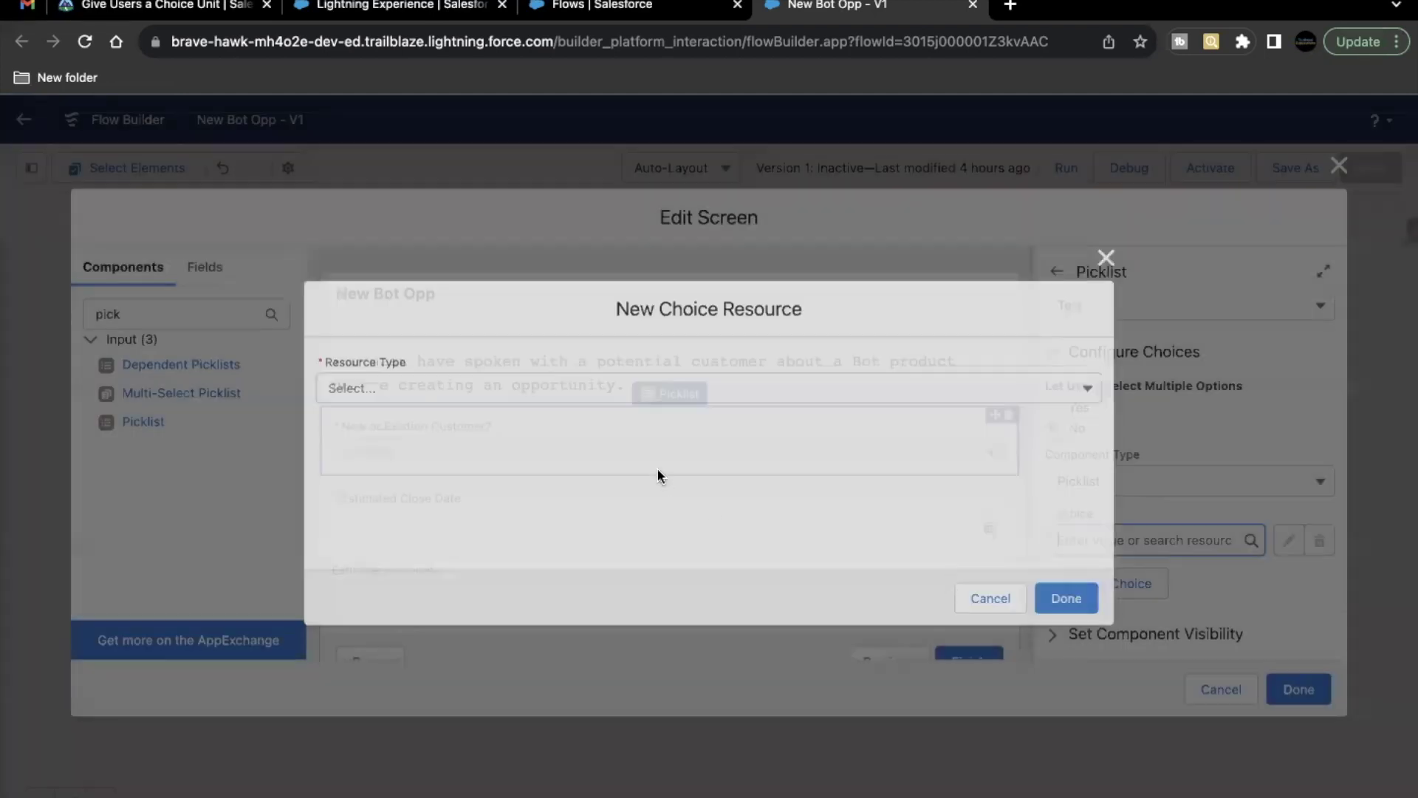
left_click(637, 392)
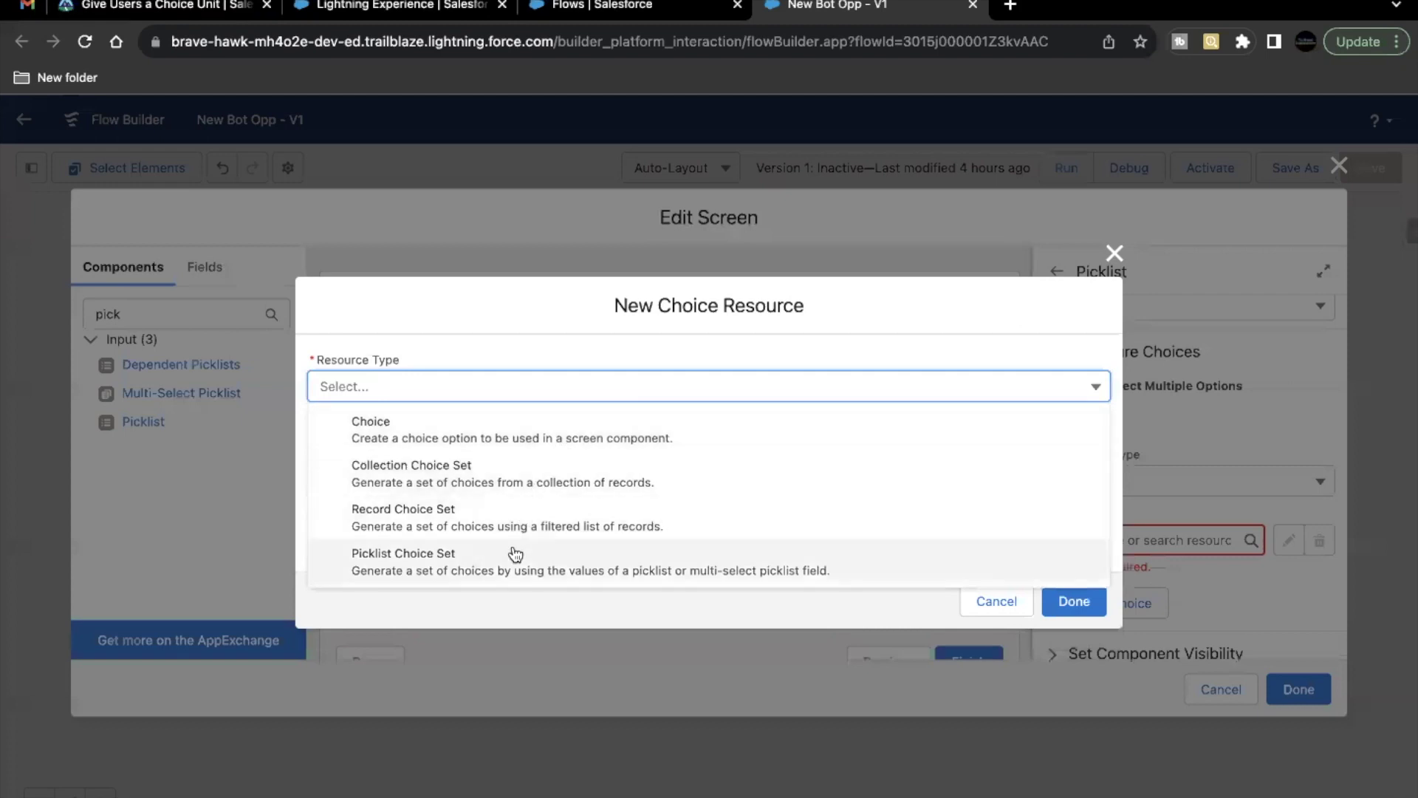
left_click(489, 567)
left_click(542, 414)
type("choiceType")
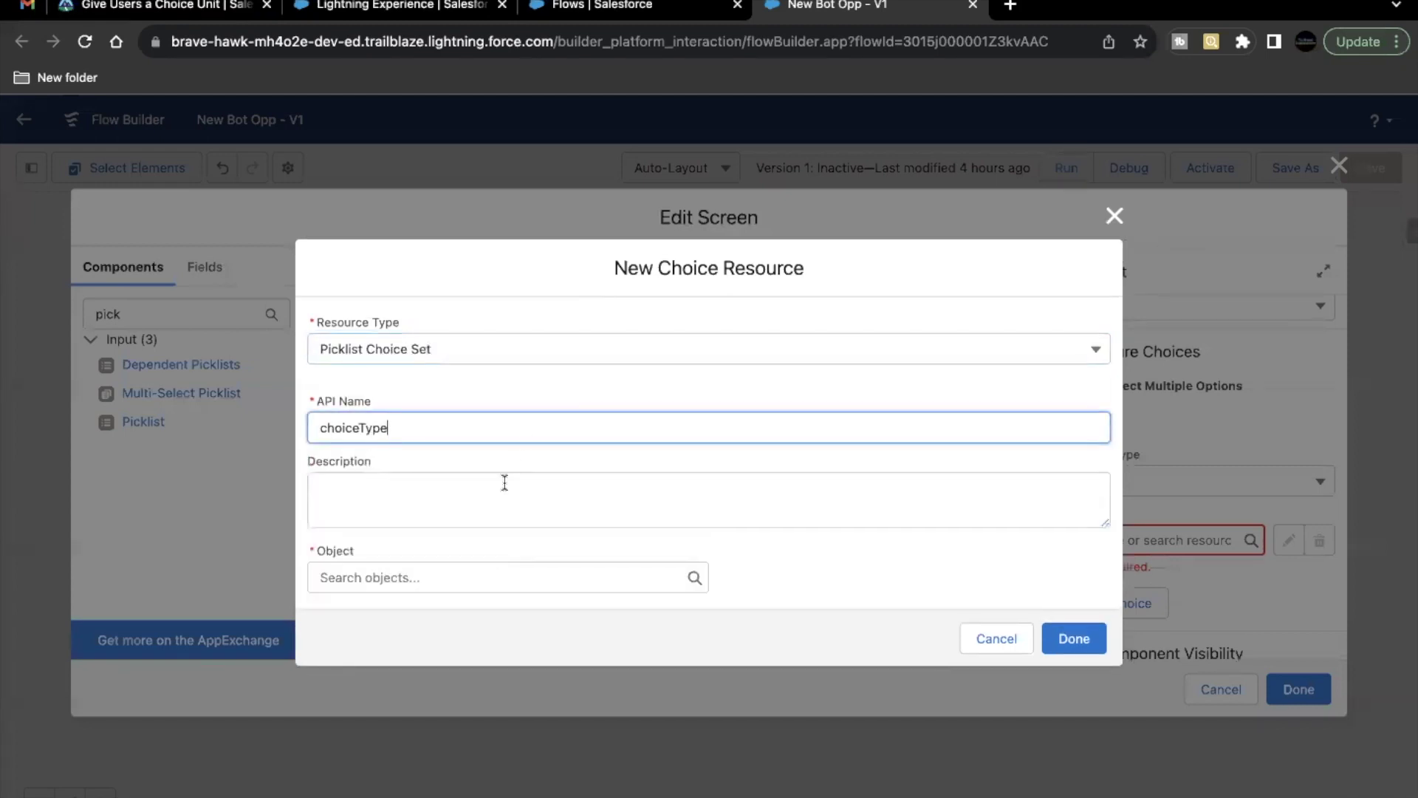
Set the choice resource's object to Opportunity and its data type to Picklist
left_click(436, 577)
type("Opp")
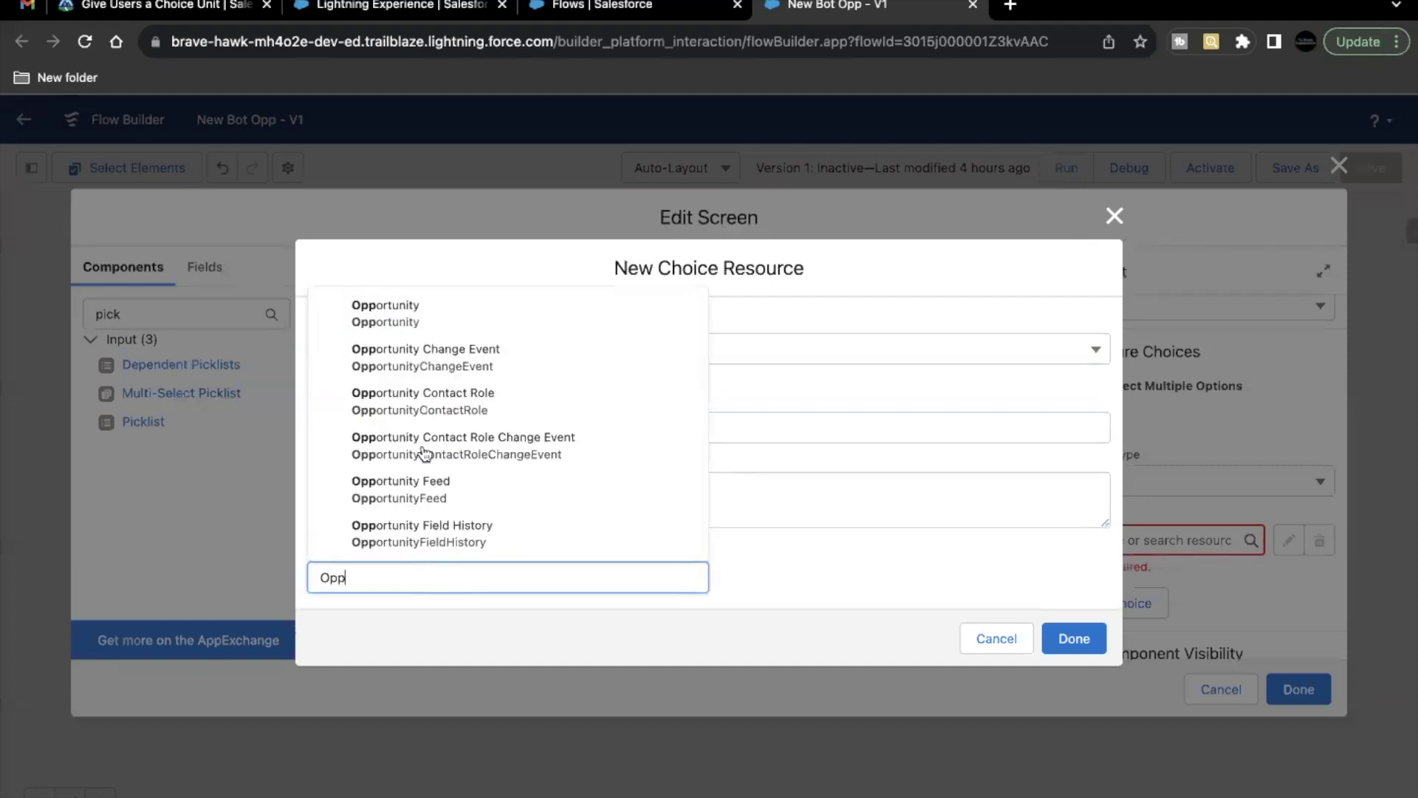
left_click(414, 309)
left_click(604, 585)
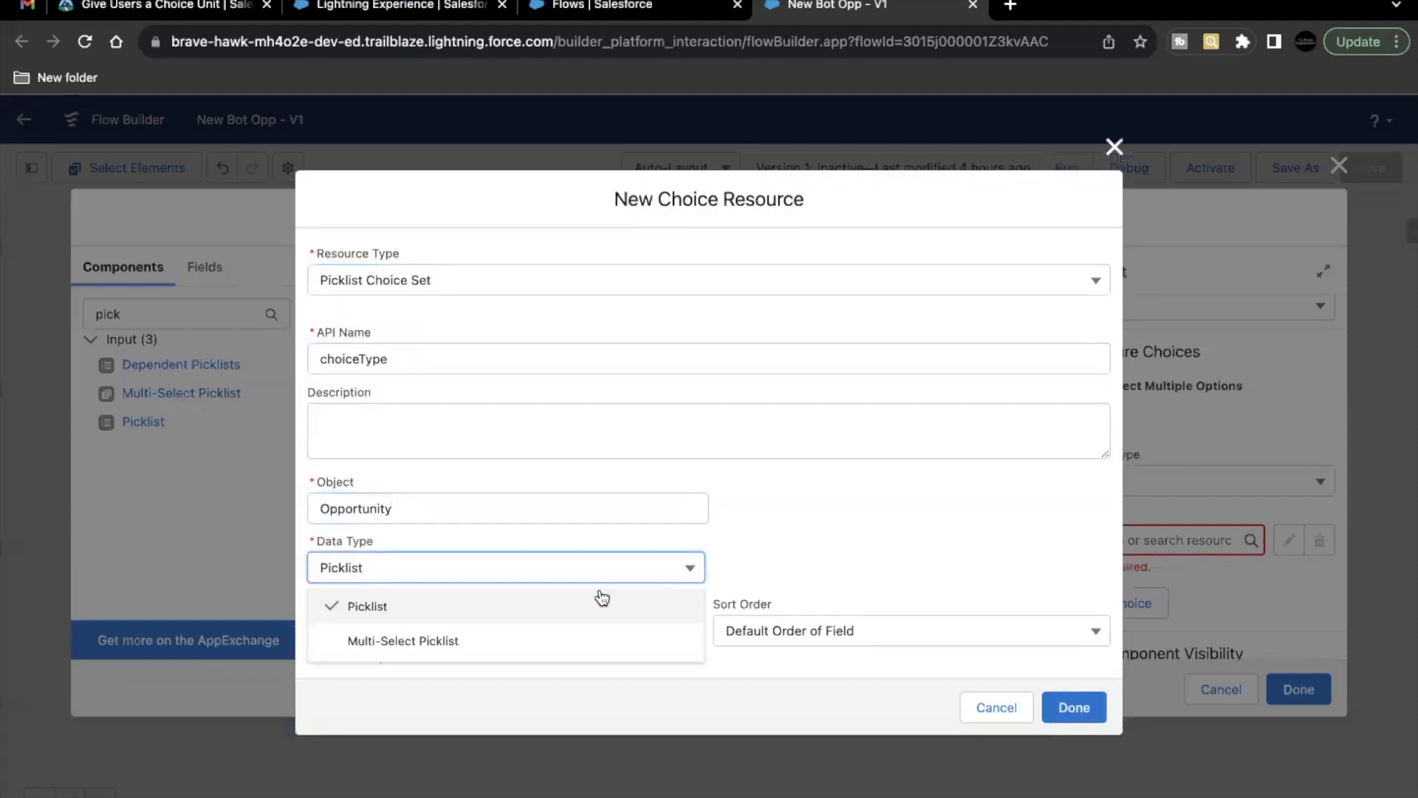
left_click(553, 613)
Set the choice resource's field to Type and sort order to Descending, and finish creating the resource
left_click(512, 630)
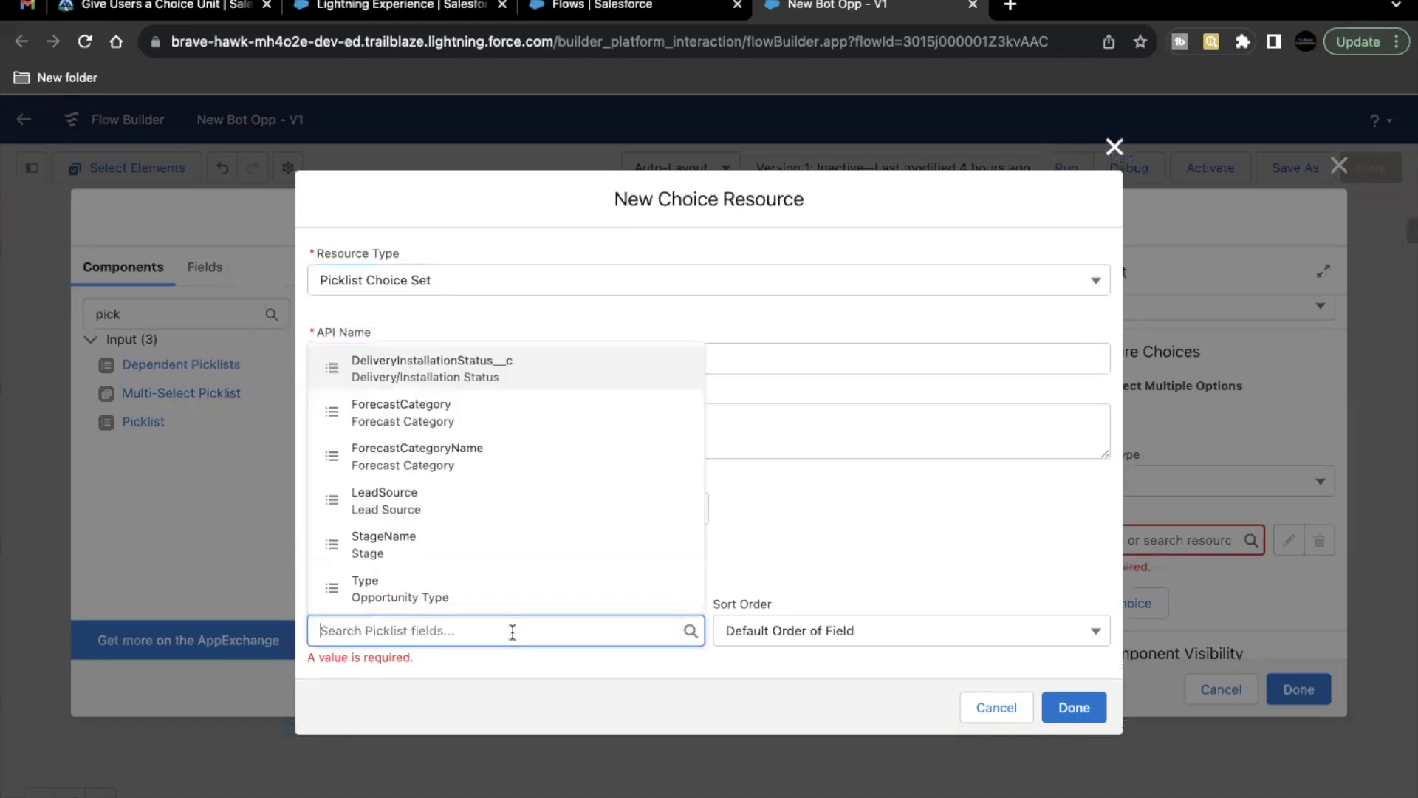
type("Type")
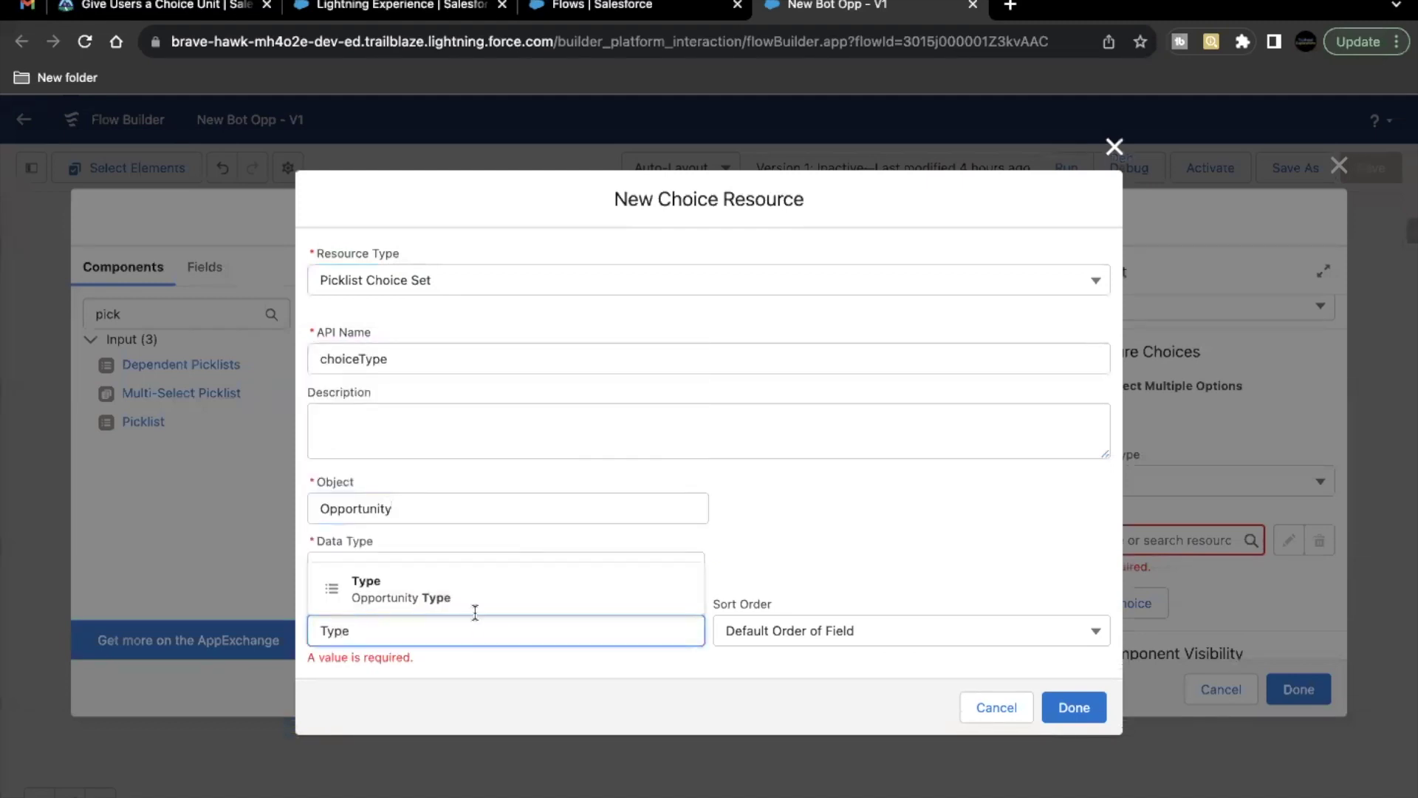
left_click(478, 600)
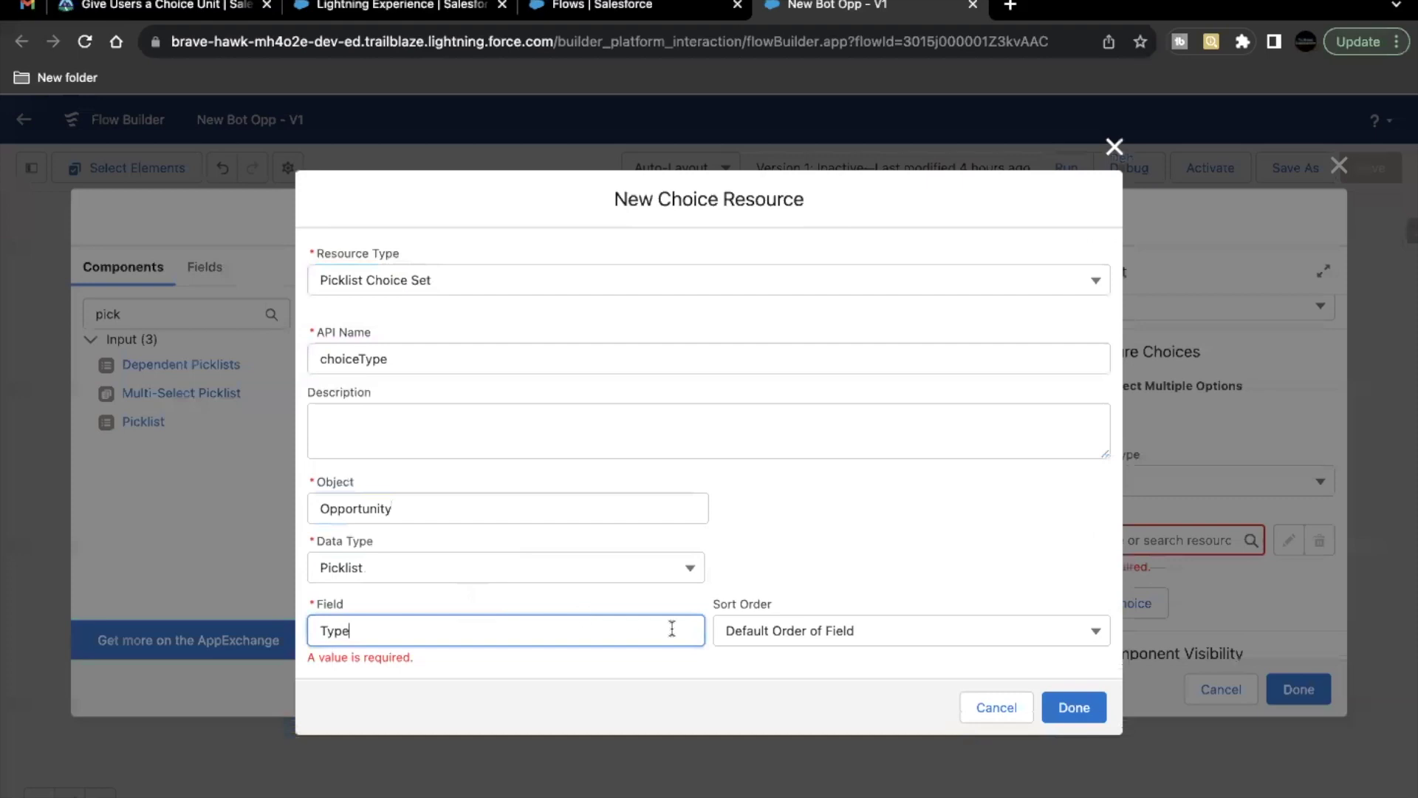
left_click(769, 638)
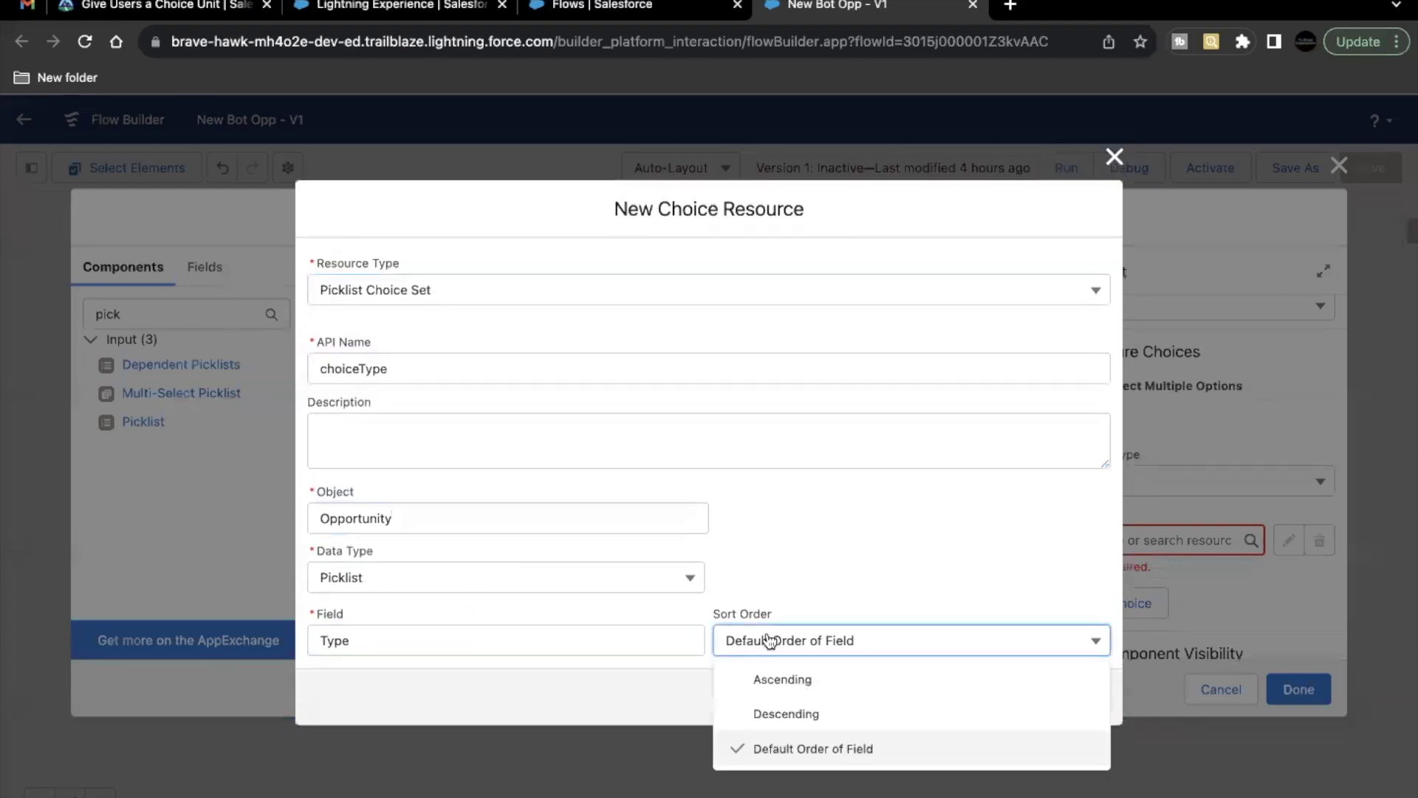
left_click(757, 712)
left_click(879, 505)
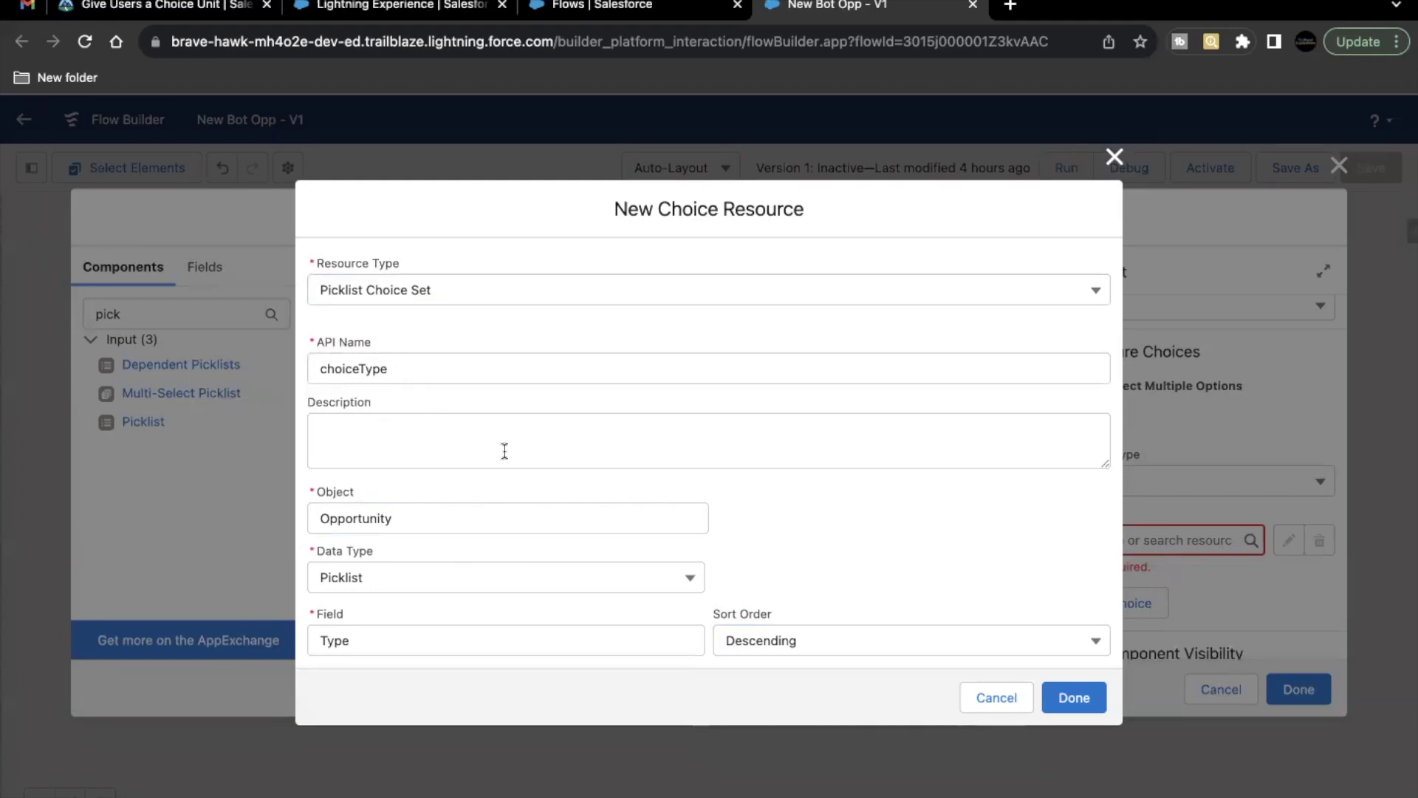
left_click(1059, 696)
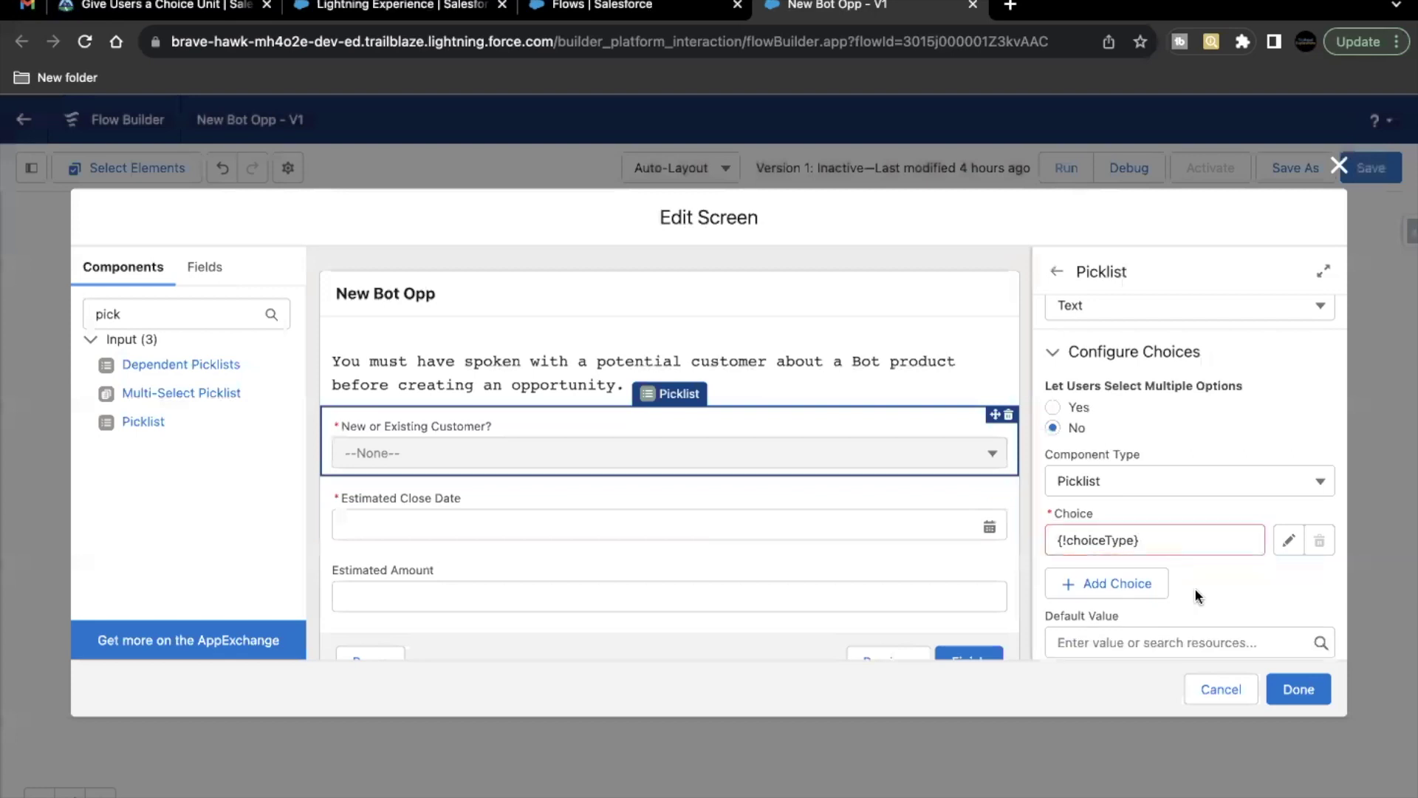
Copy the label "Next Steps" from the Trailhead challenge and search the flow's screen components for "check"
left_click(168, 8)
scroll(335, 584, "down", 3)
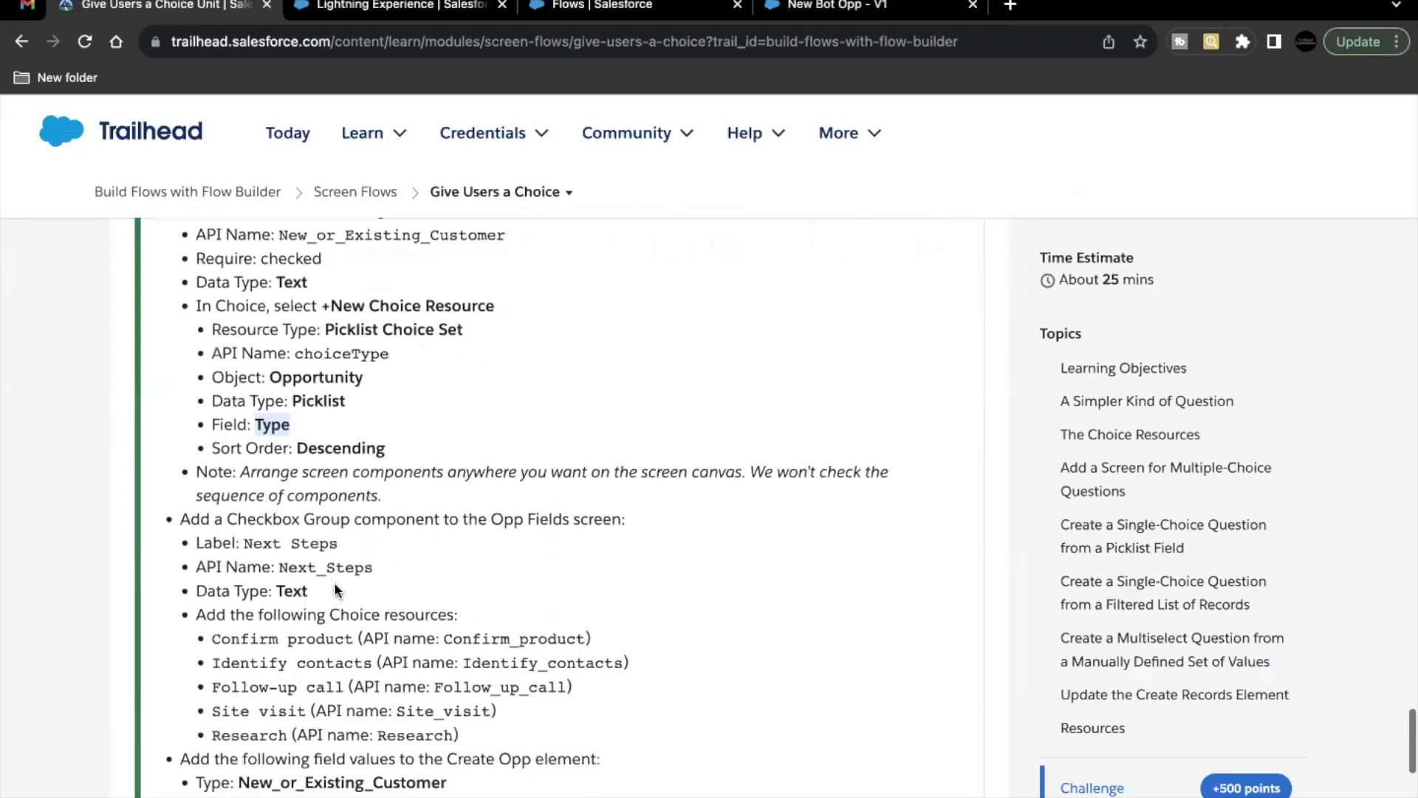
left_click_drag(244, 521, 369, 516)
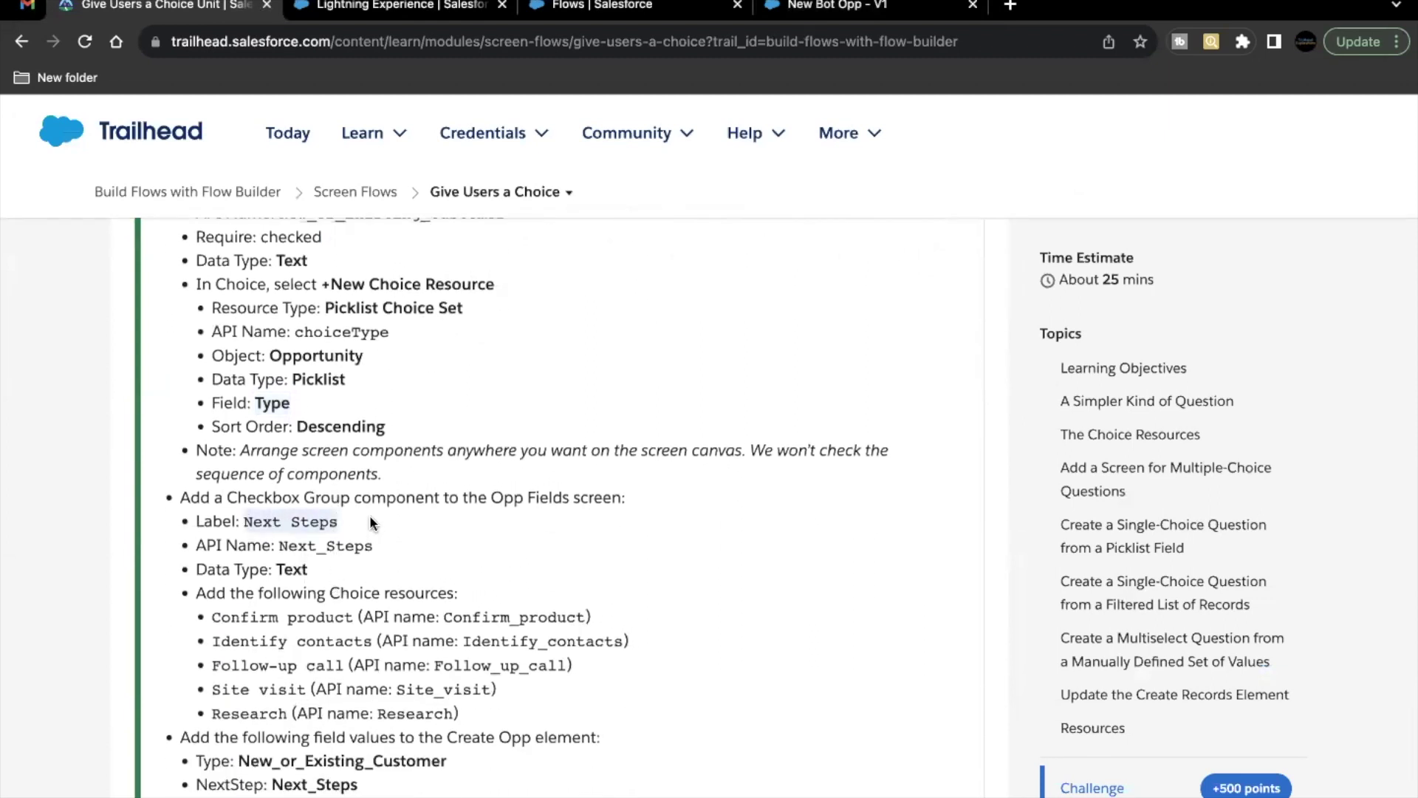
left_click(835, 6)
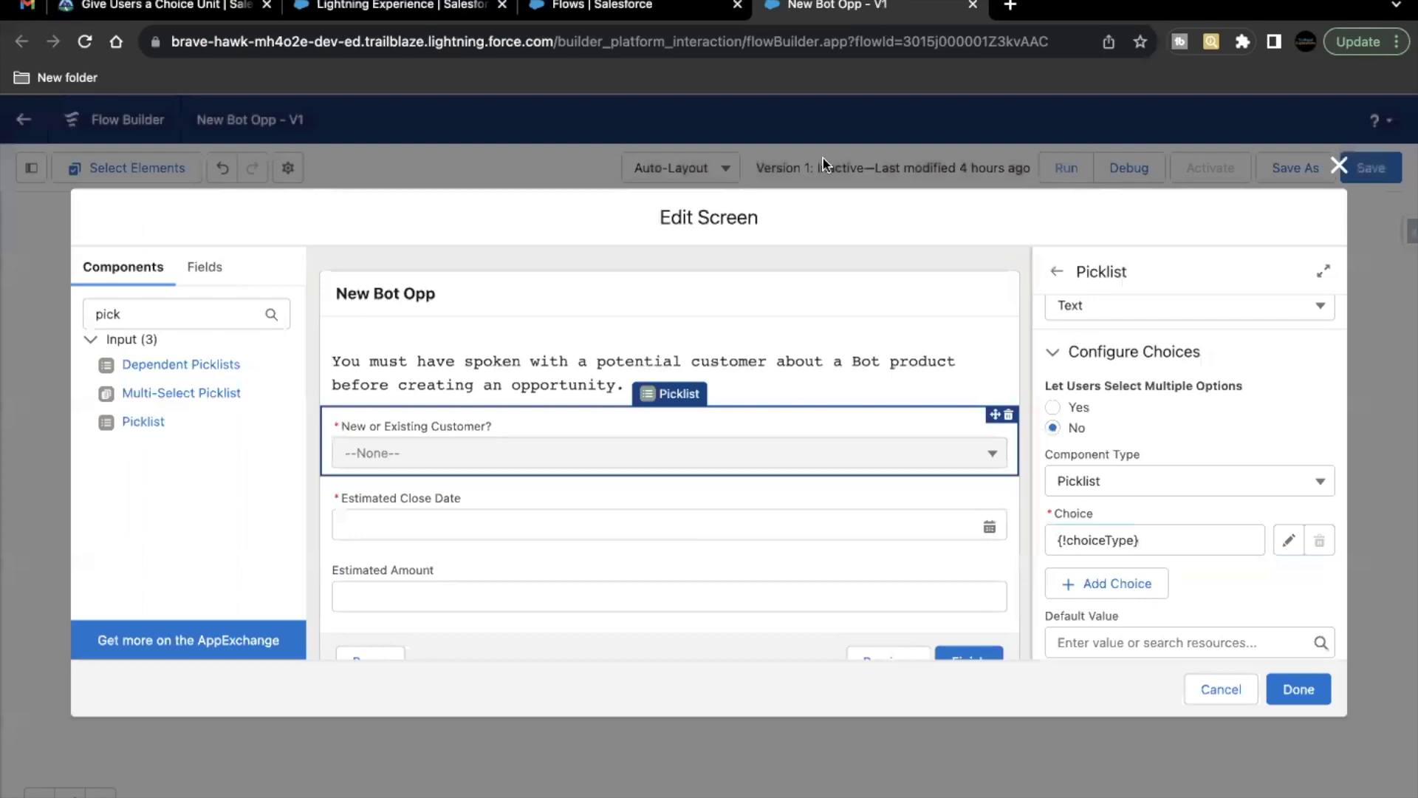
double_click(148, 305)
type("check")
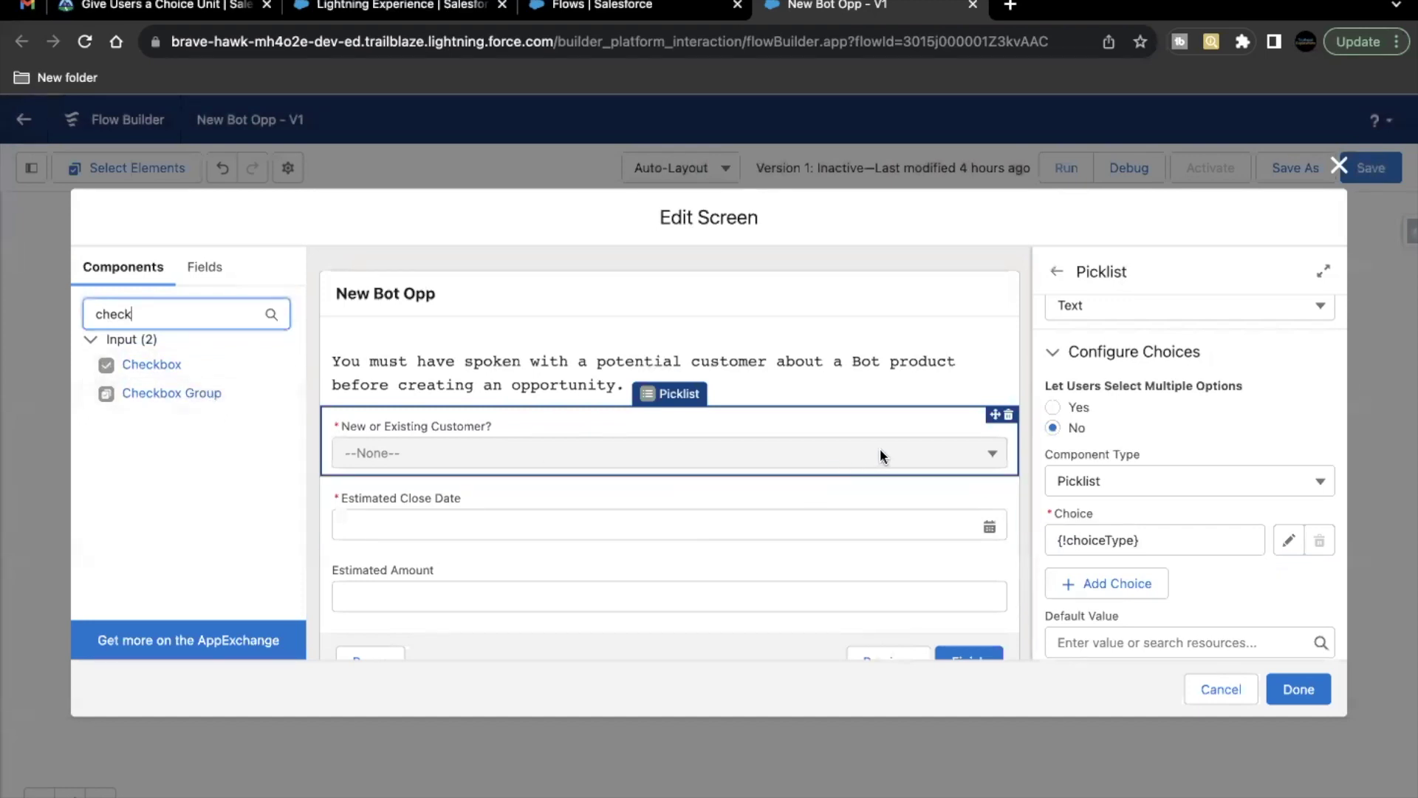
left_click_drag(1058, 508, 1093, 509)
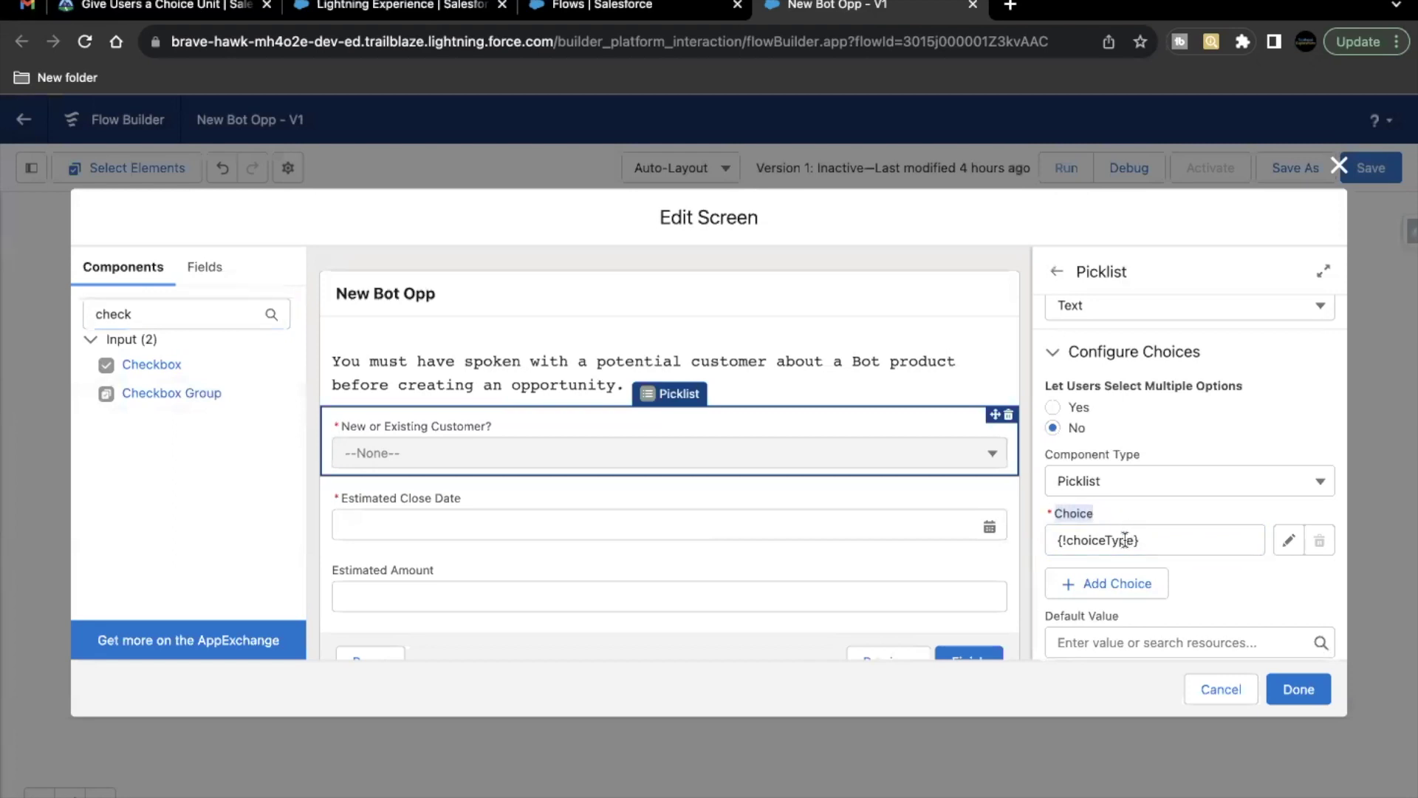
left_click_drag(1152, 539, 1058, 540)
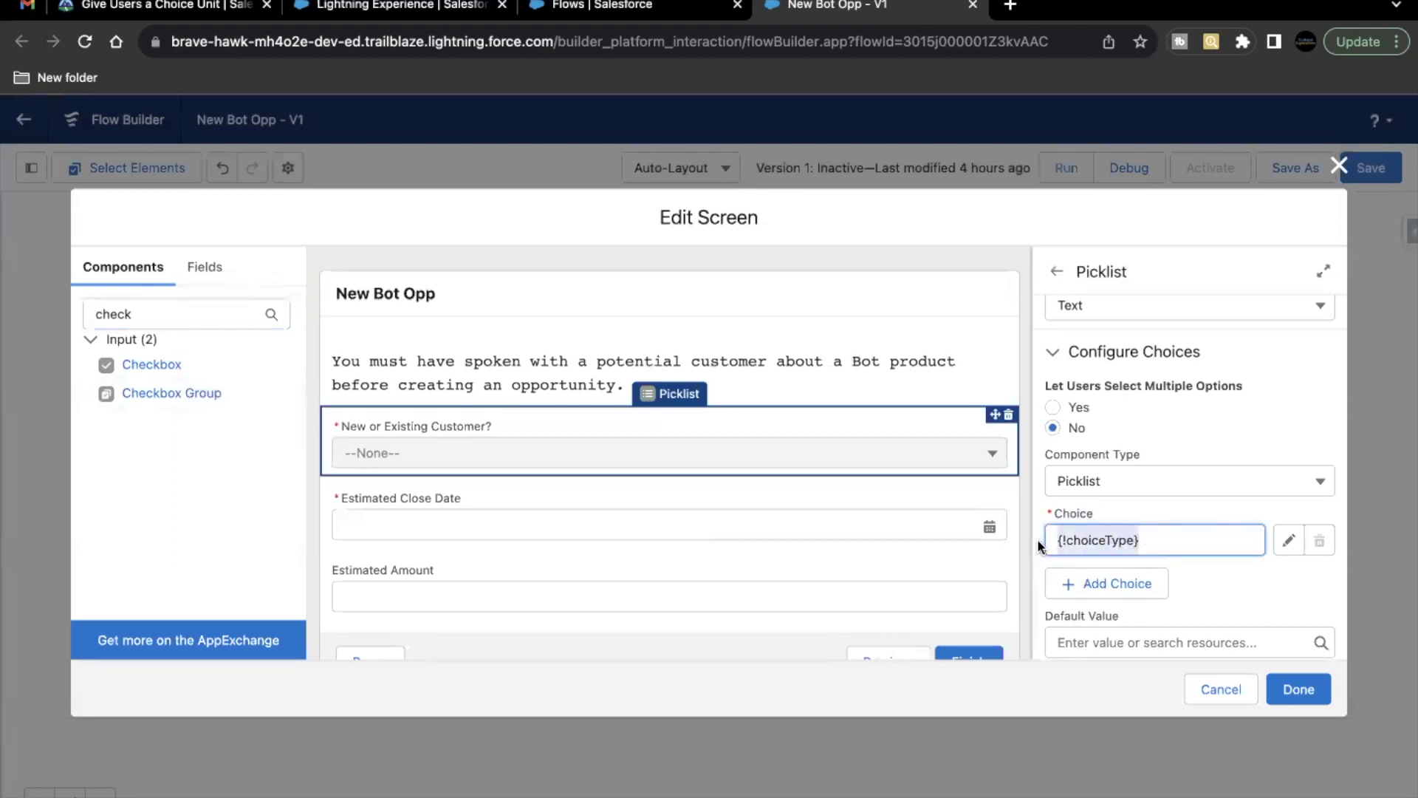
left_click(1128, 520)
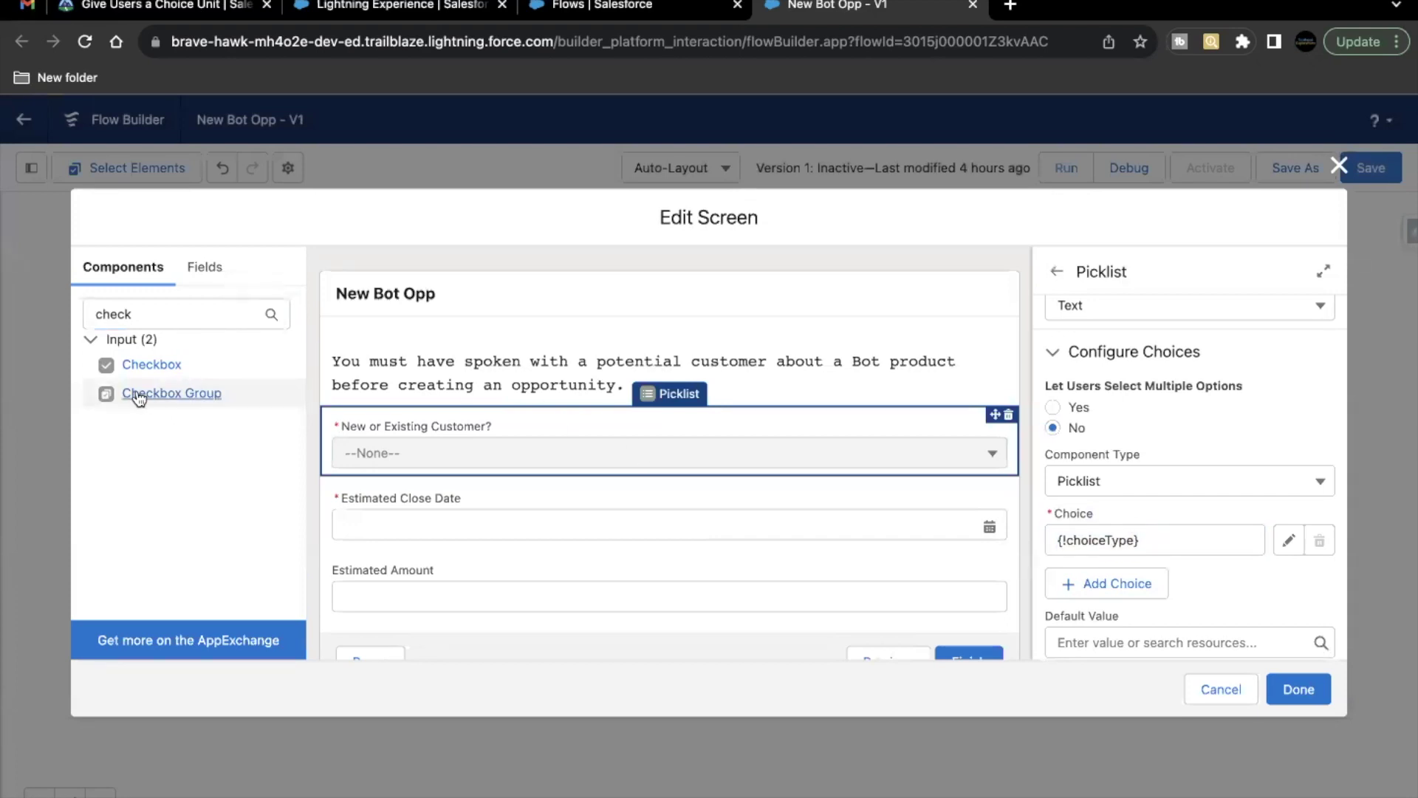
Add a Checkbox Group between the customer picklist and Estimated Close Date, with label "Next Steps" and API name Next_Steps
left_click_drag(322, 439, 360, 473)
left_click(1154, 344)
type("Next Steps")
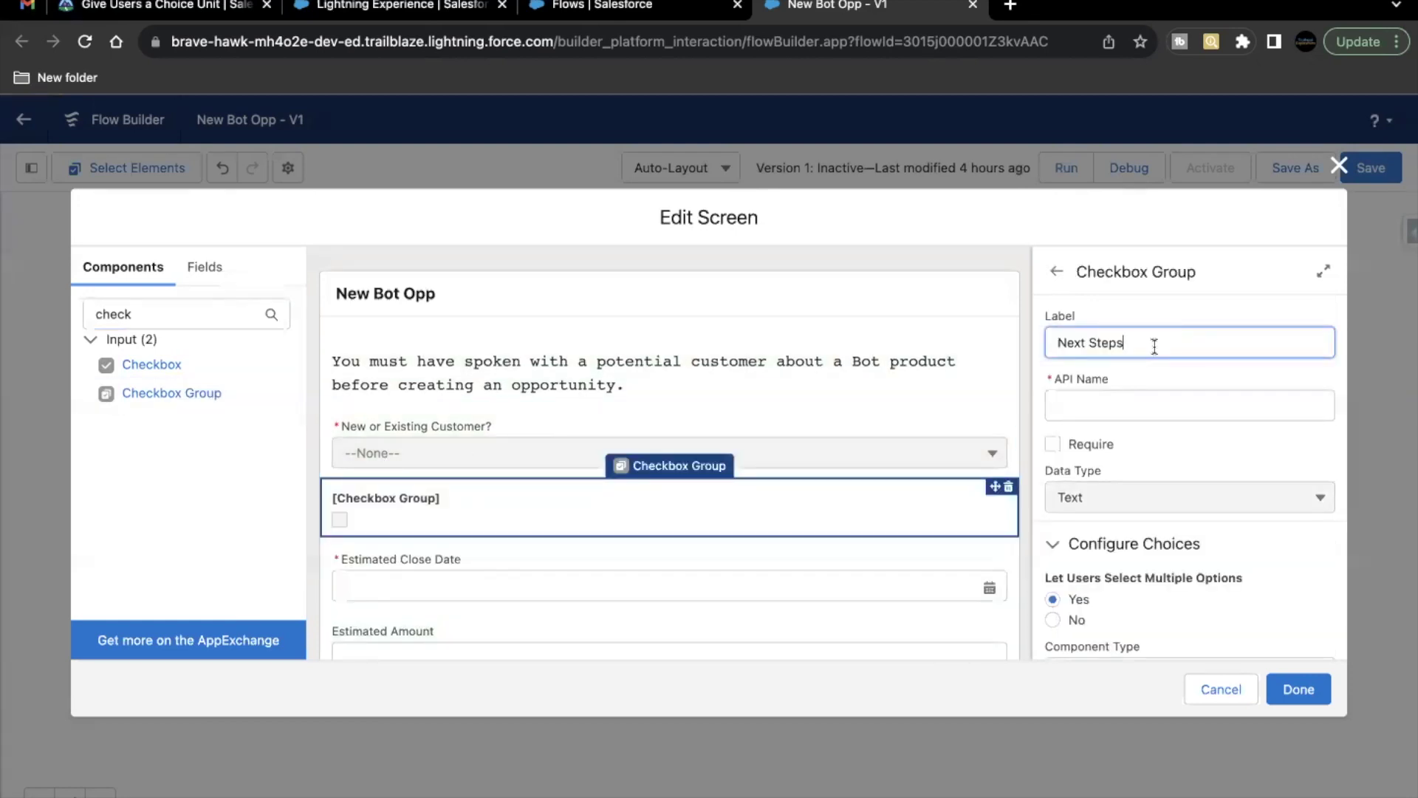
left_click(1115, 384)
scroll(1075, 502, "down", 1)
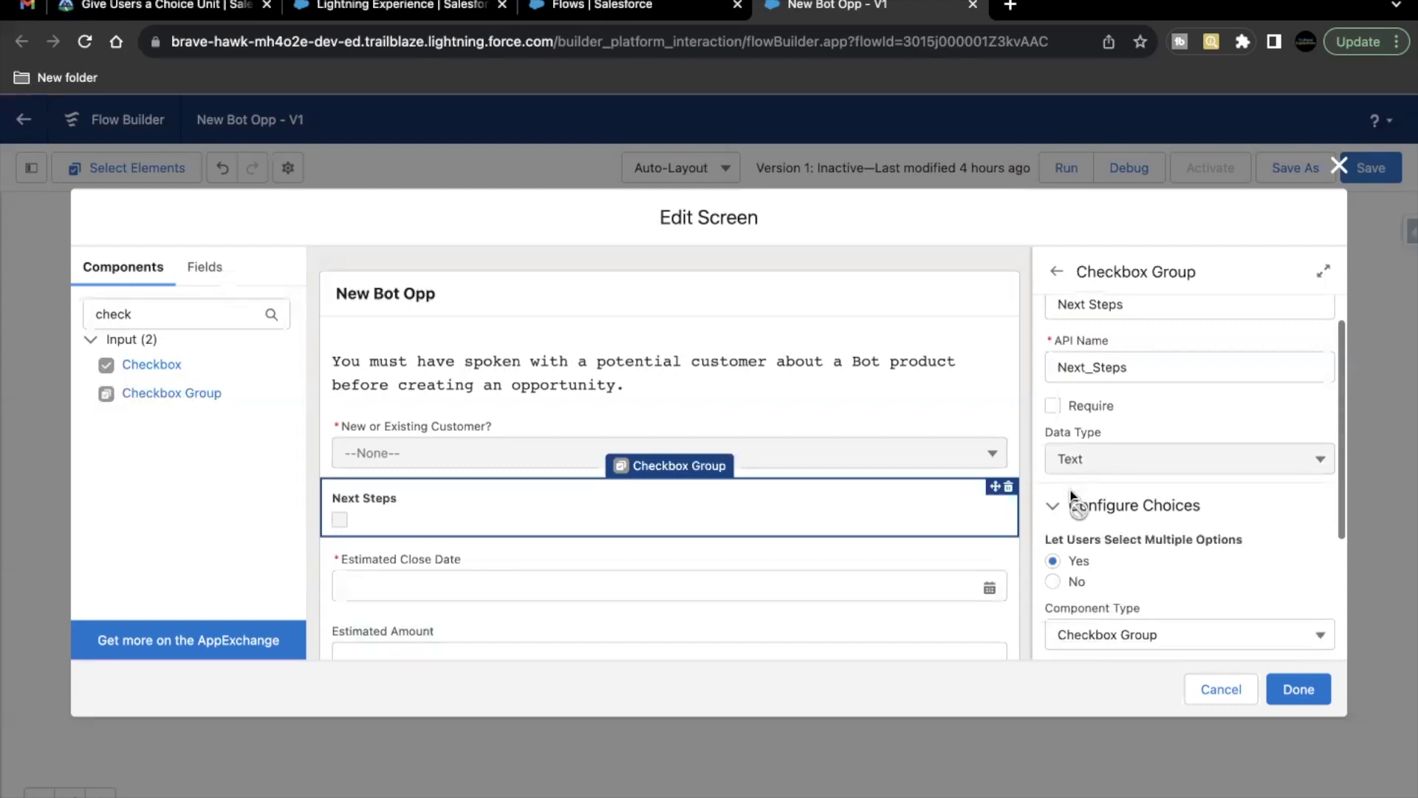
scroll(1061, 477, "down", 3)
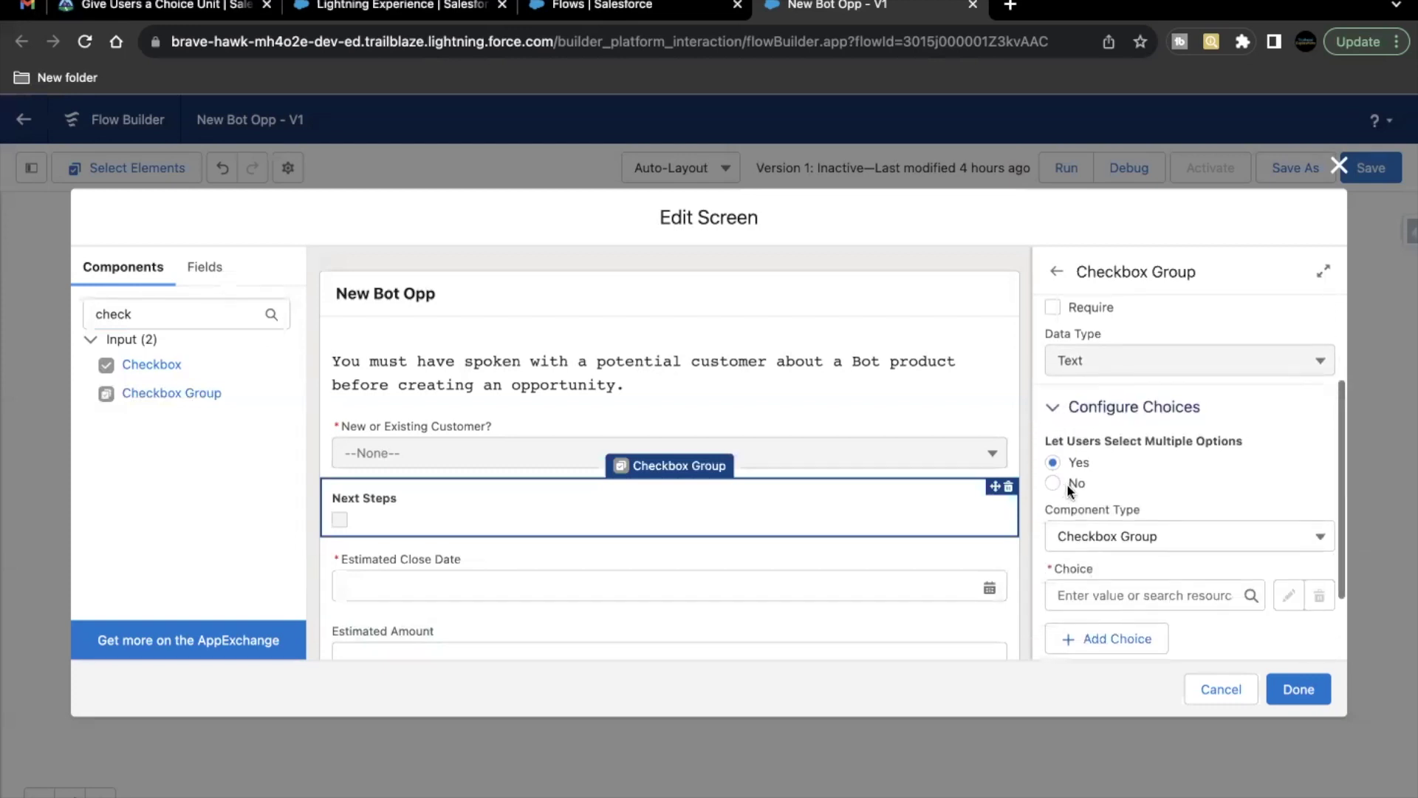
scroll(1089, 587, "down", 1)
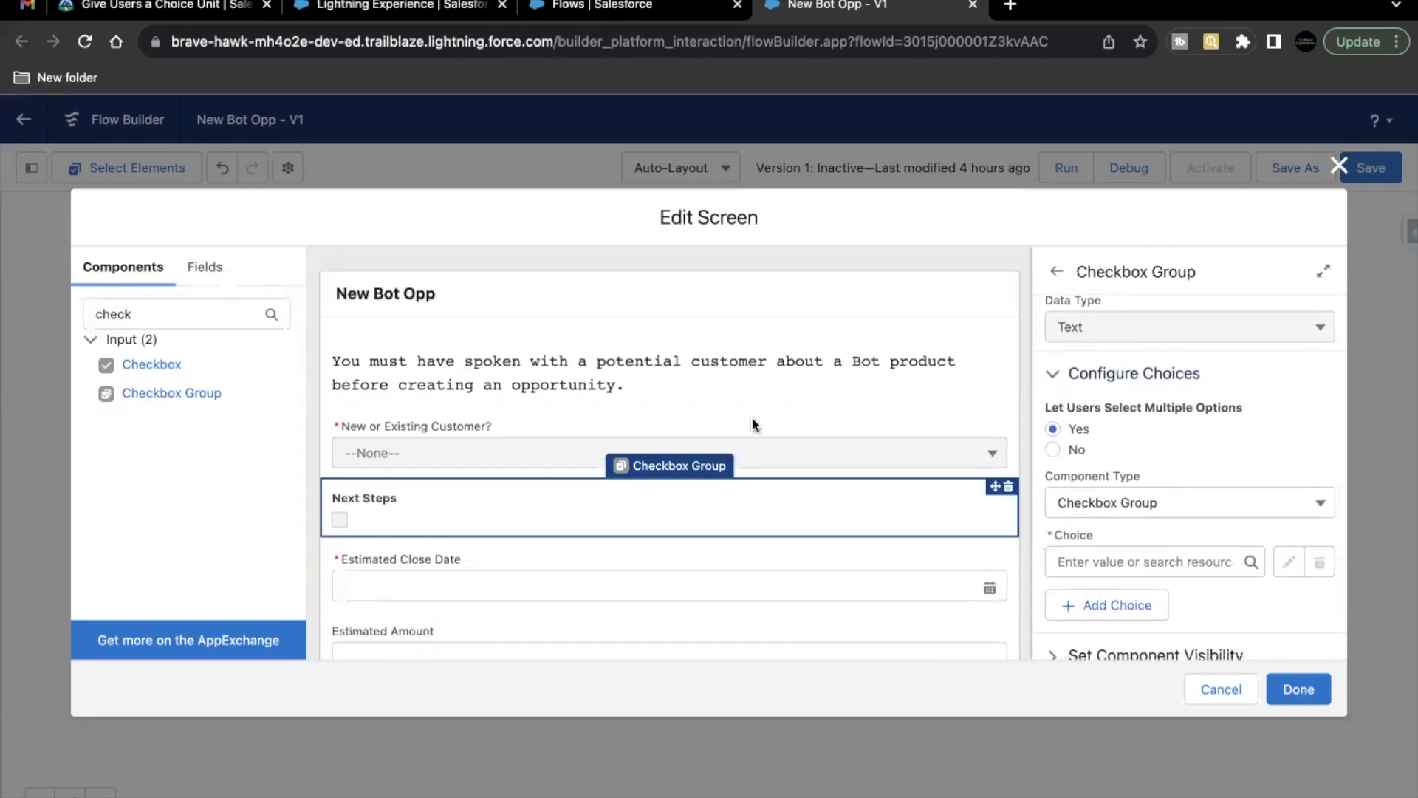
Copy the first choice label, "Confirm product", from the checkbox group requirements in the Trailhead challenge
left_click(162, 6)
scroll(345, 548, "down", 2)
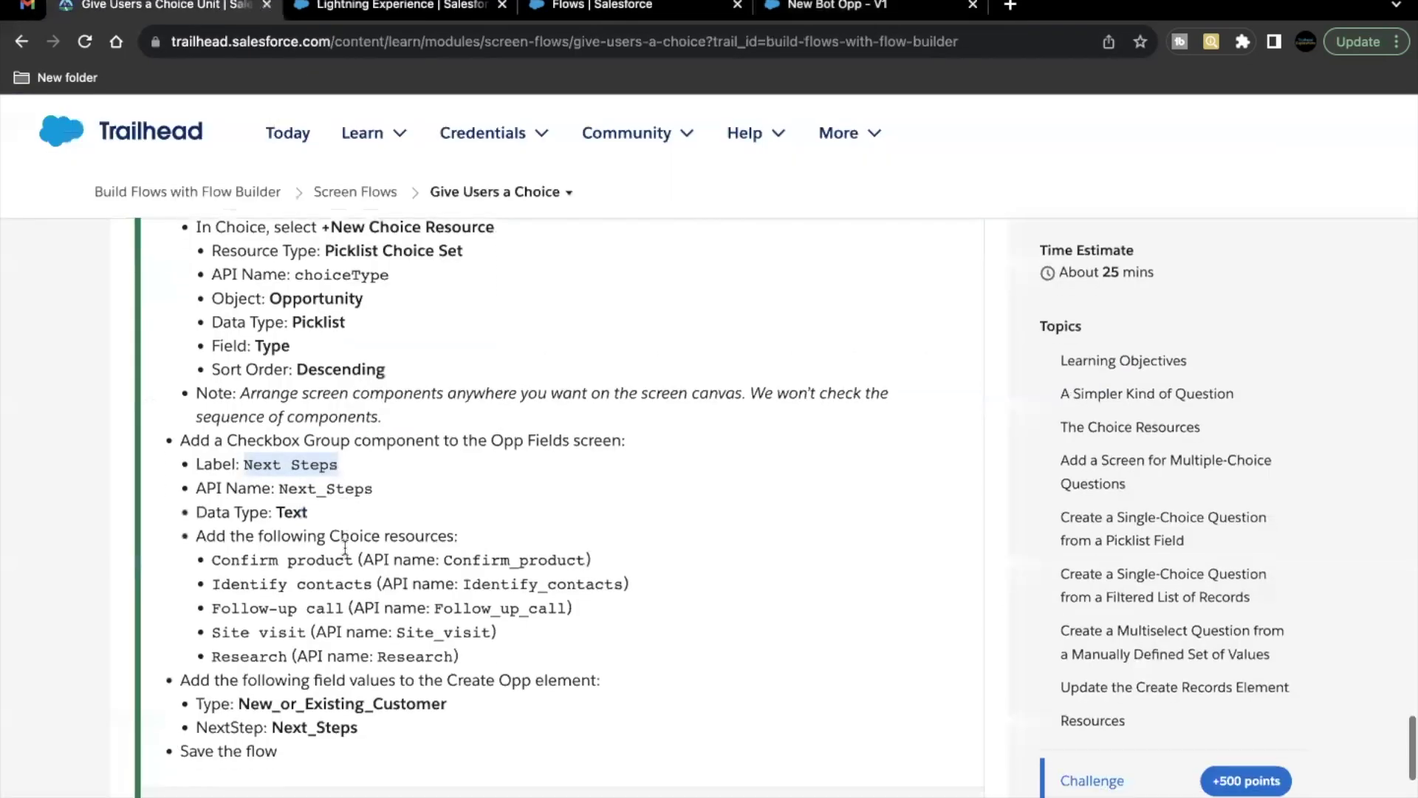
scroll(345, 548, "down", 1)
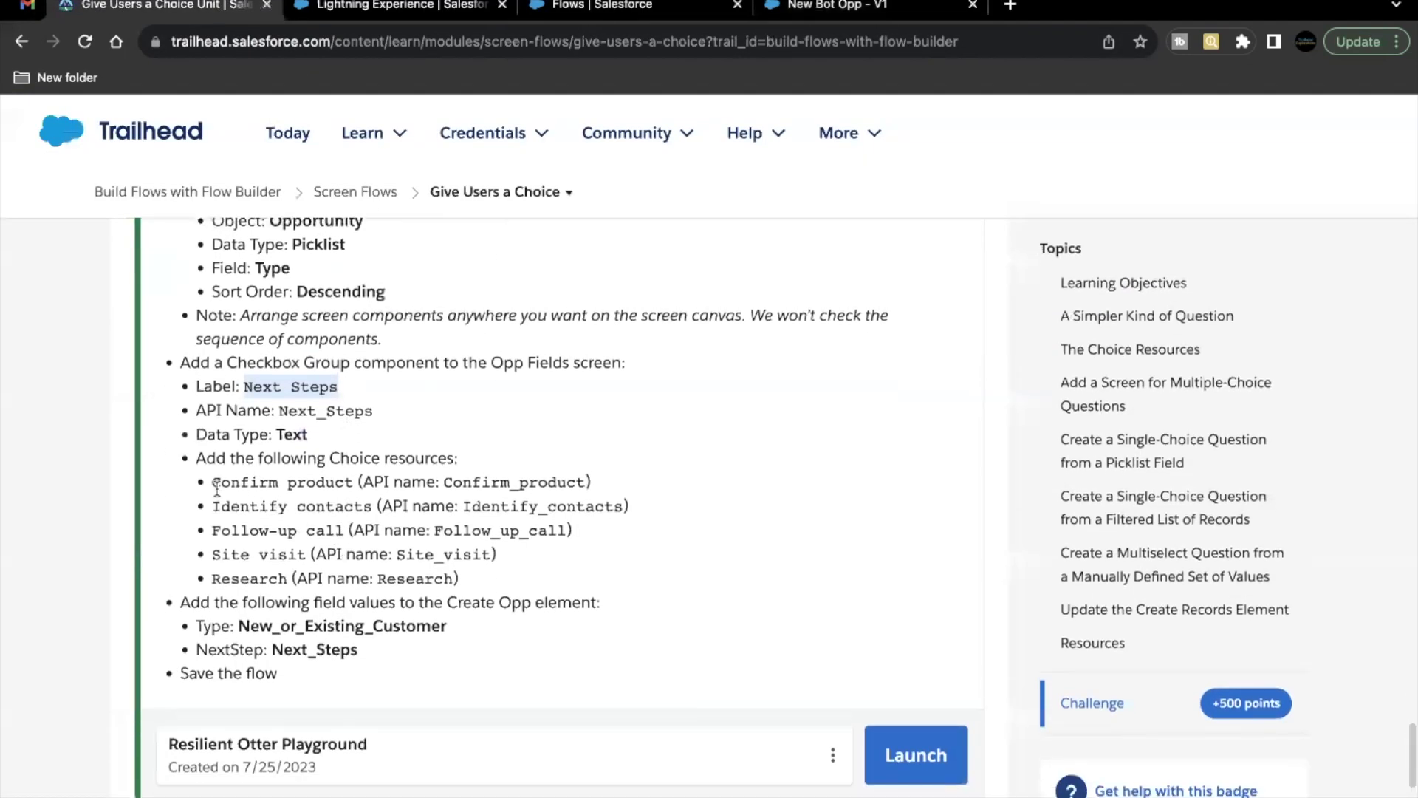
left_click_drag(211, 485, 516, 579)
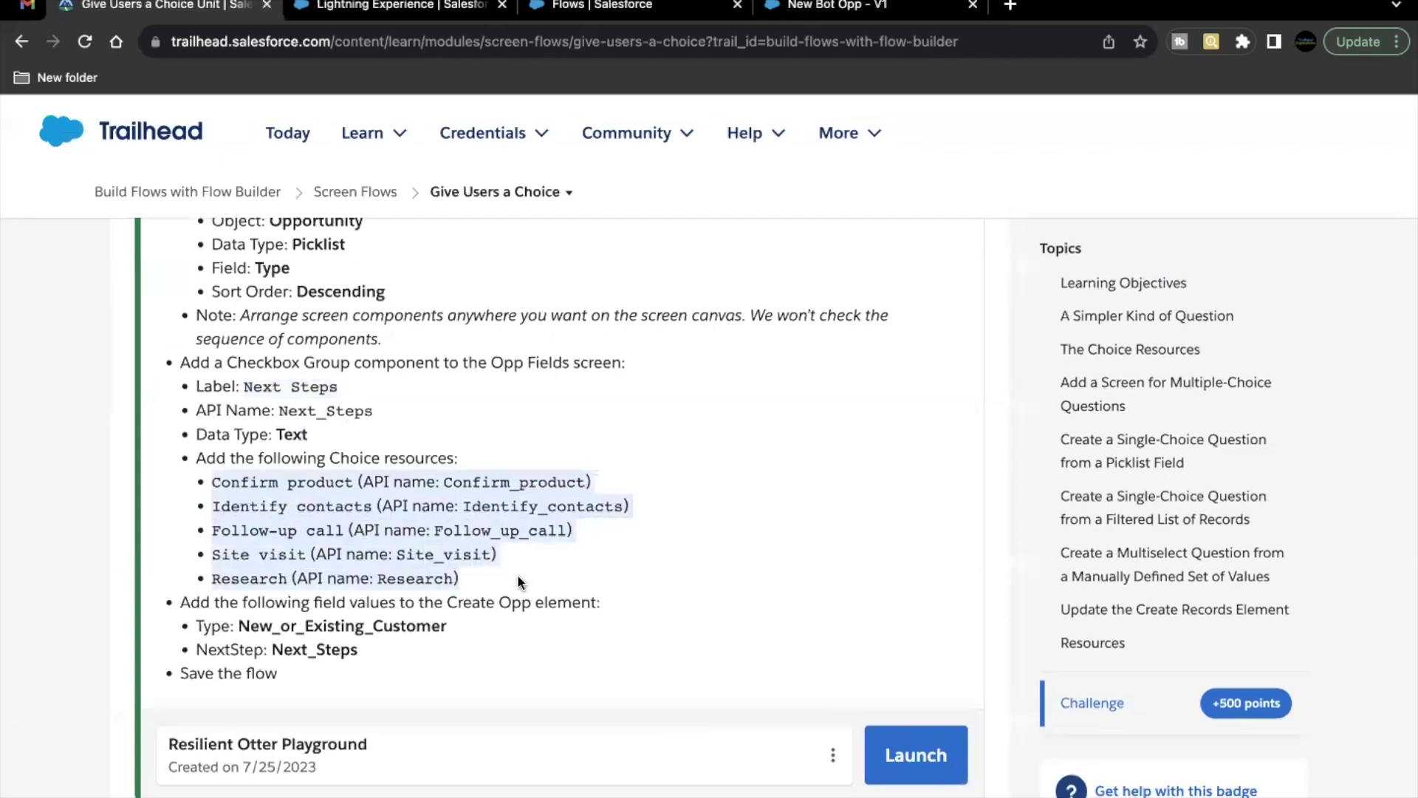
left_click(517, 577)
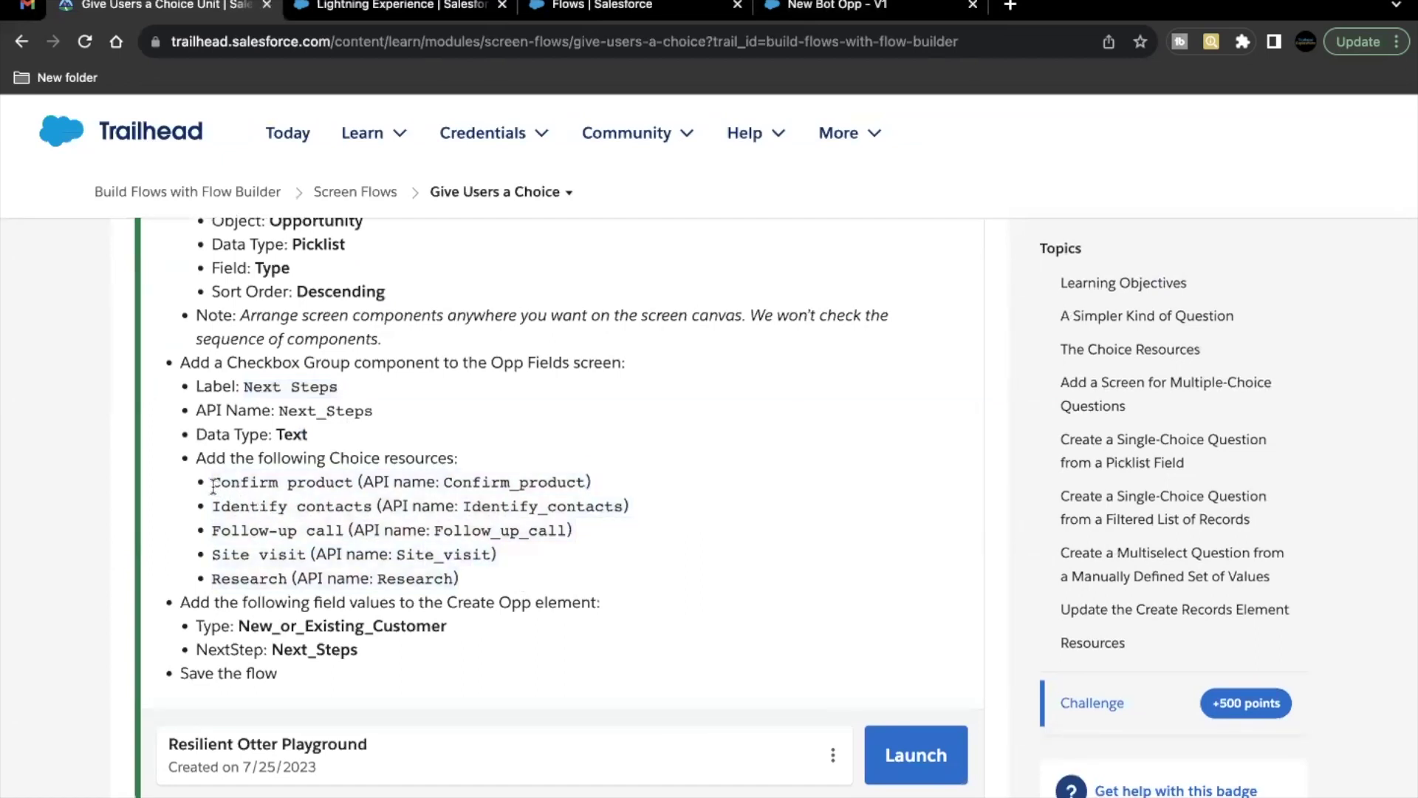
left_click_drag(213, 488, 351, 485)
key("super+c")
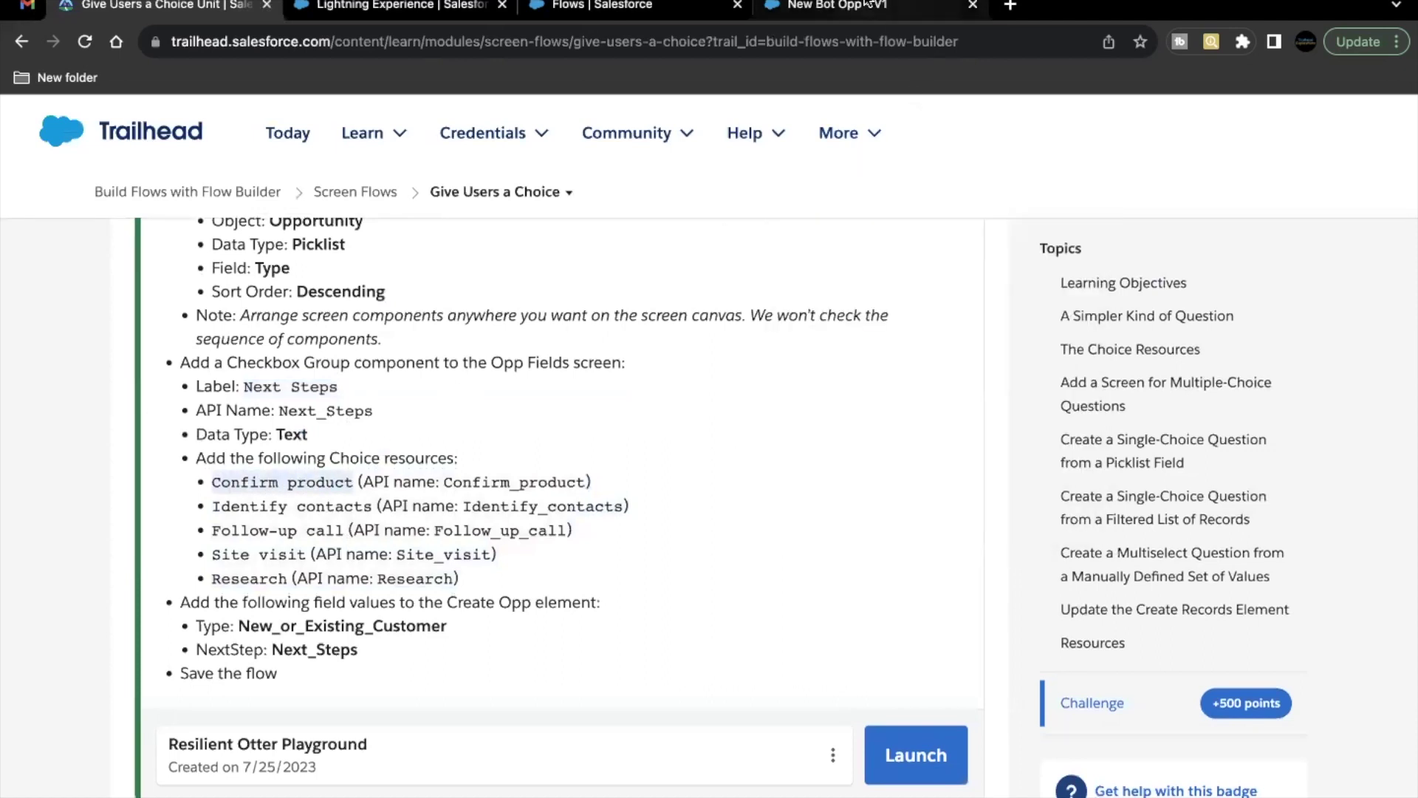
Create a "Confirm product" choice for the Next Steps checkbox group in the flow's Edit Screen dialog
left_click(834, 6)
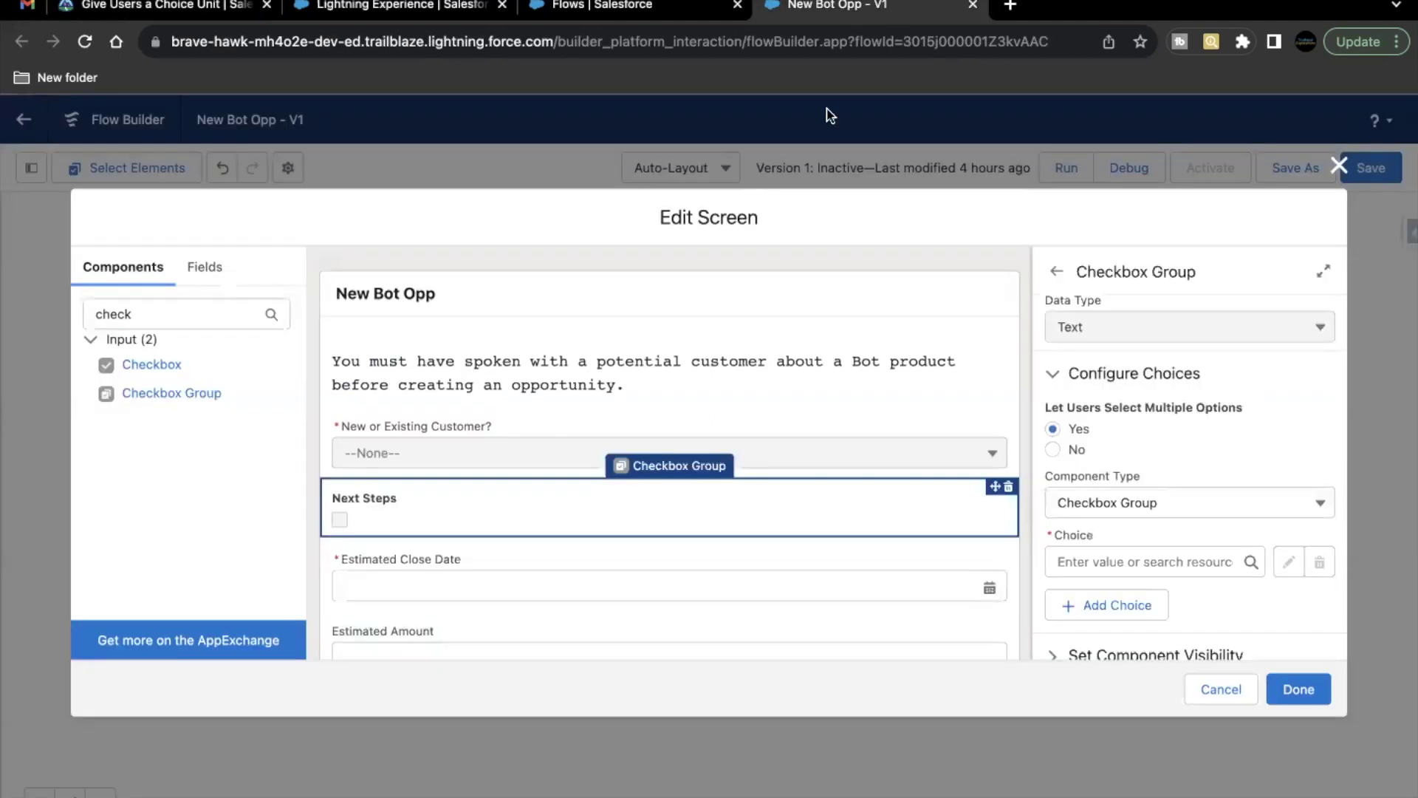
left_click(1085, 559)
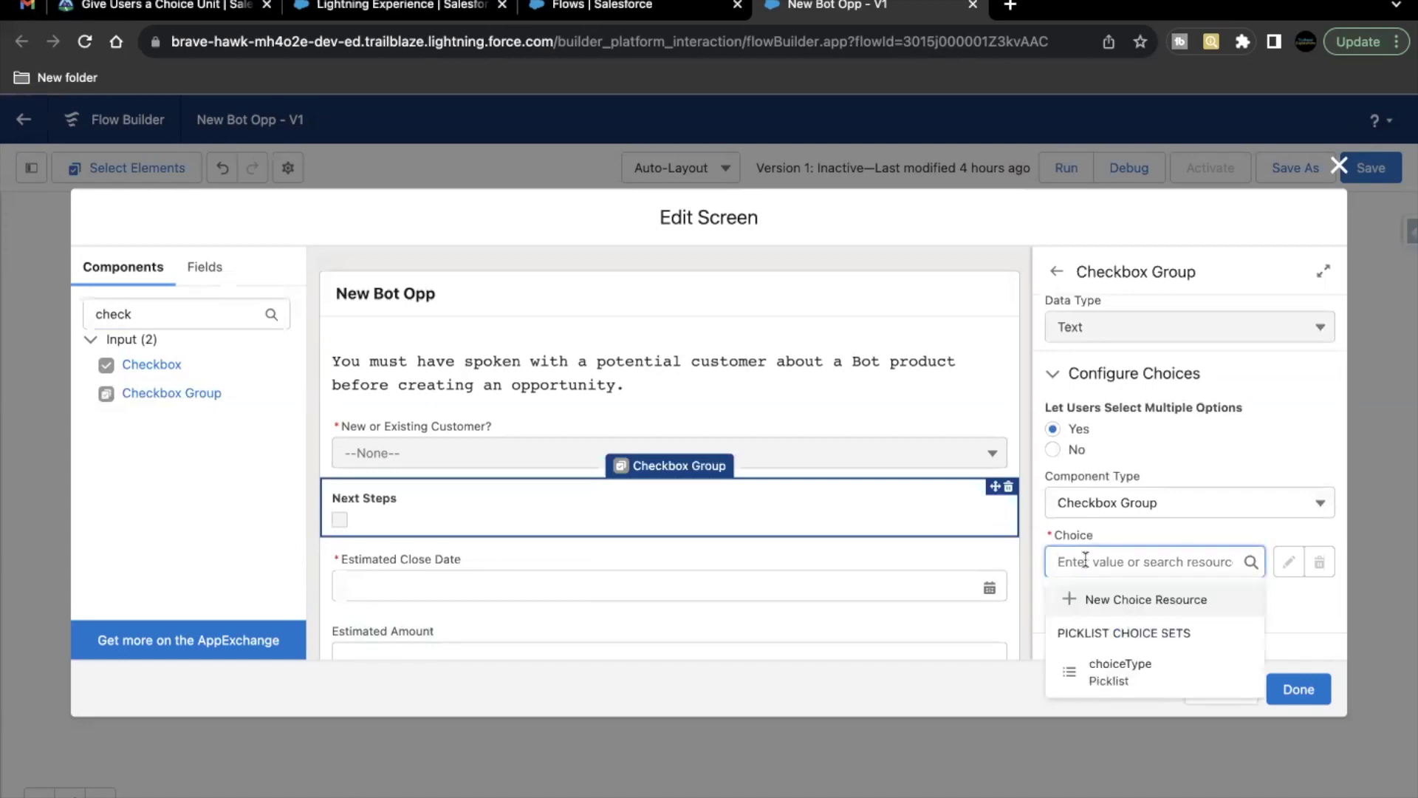
key("super+v")
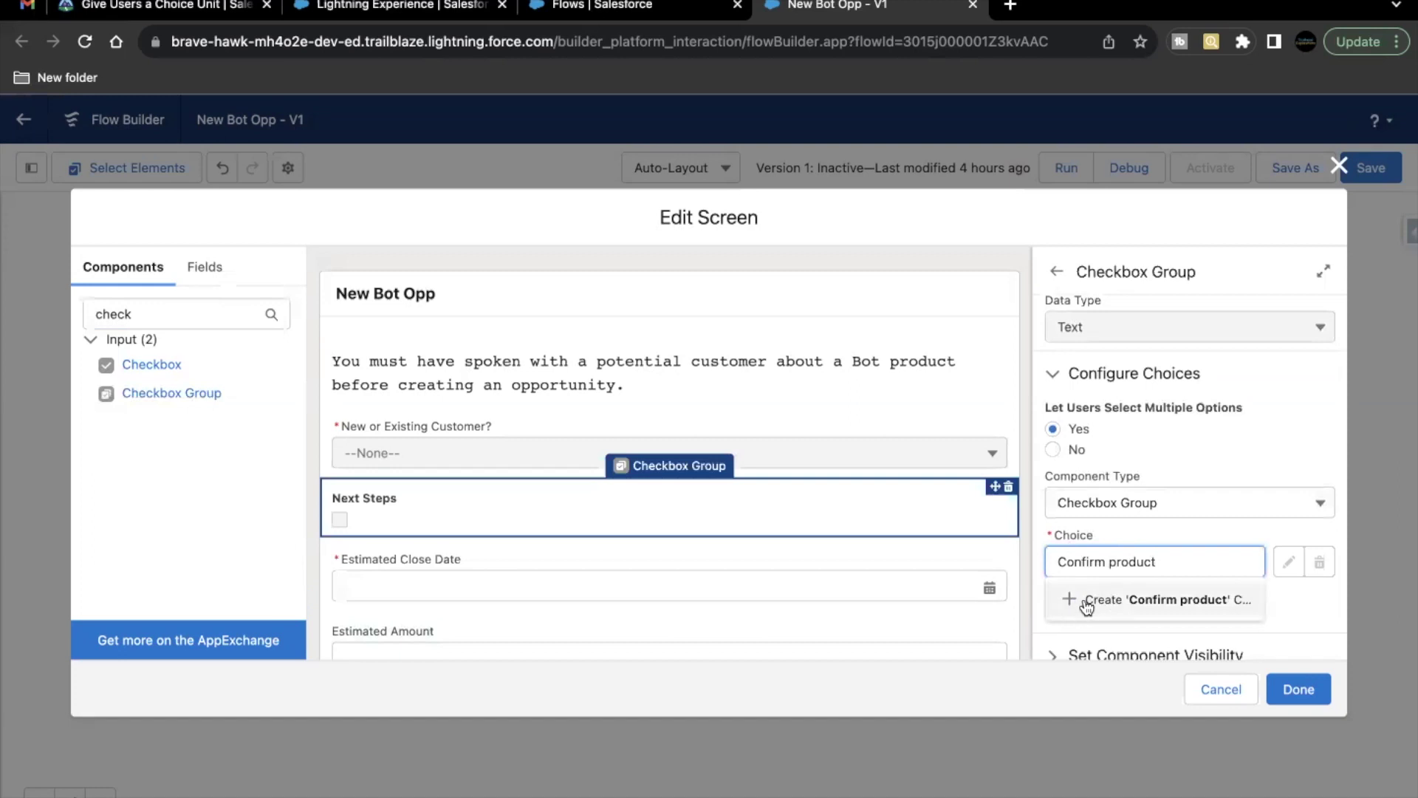
left_click(1135, 602)
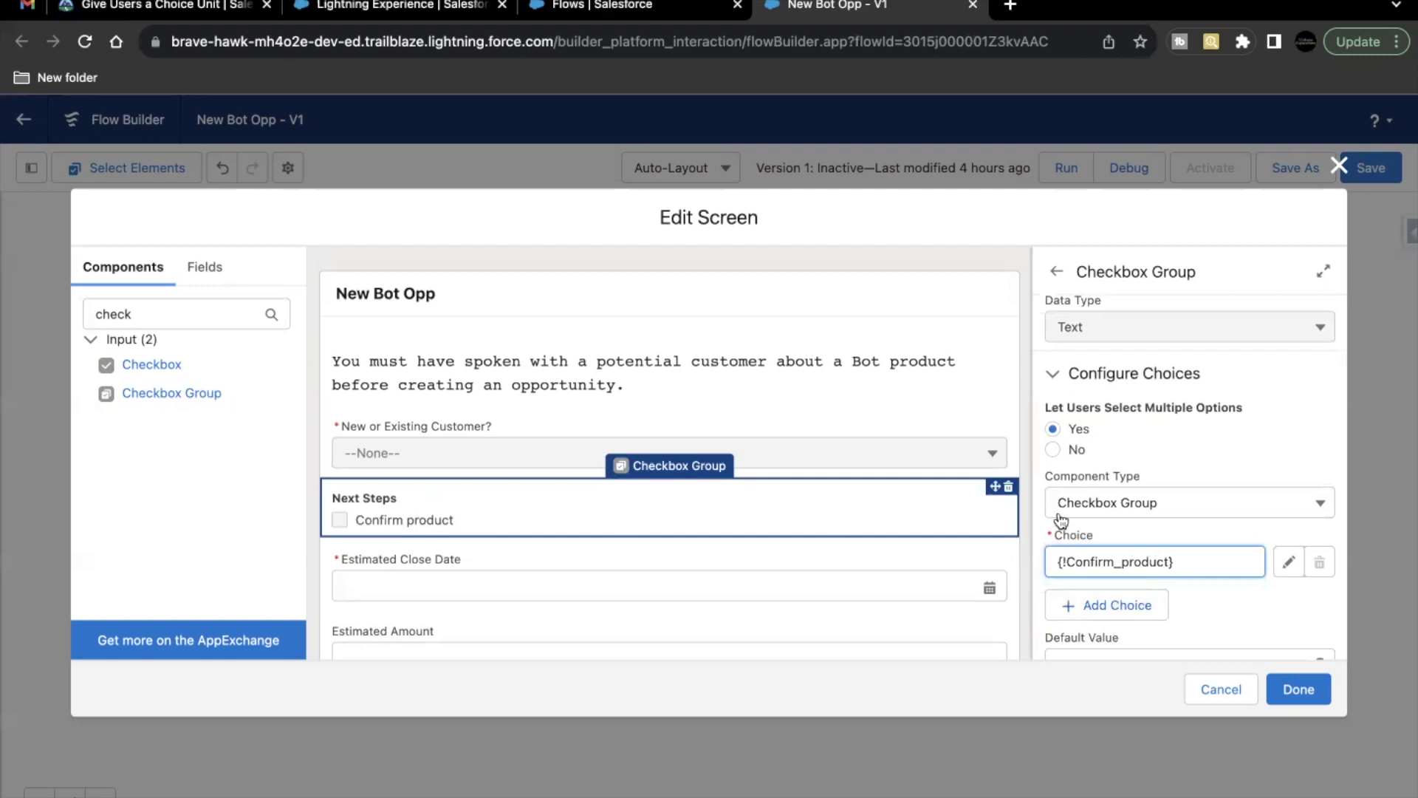
left_click(1056, 564)
left_click_drag(472, 517, 419, 516)
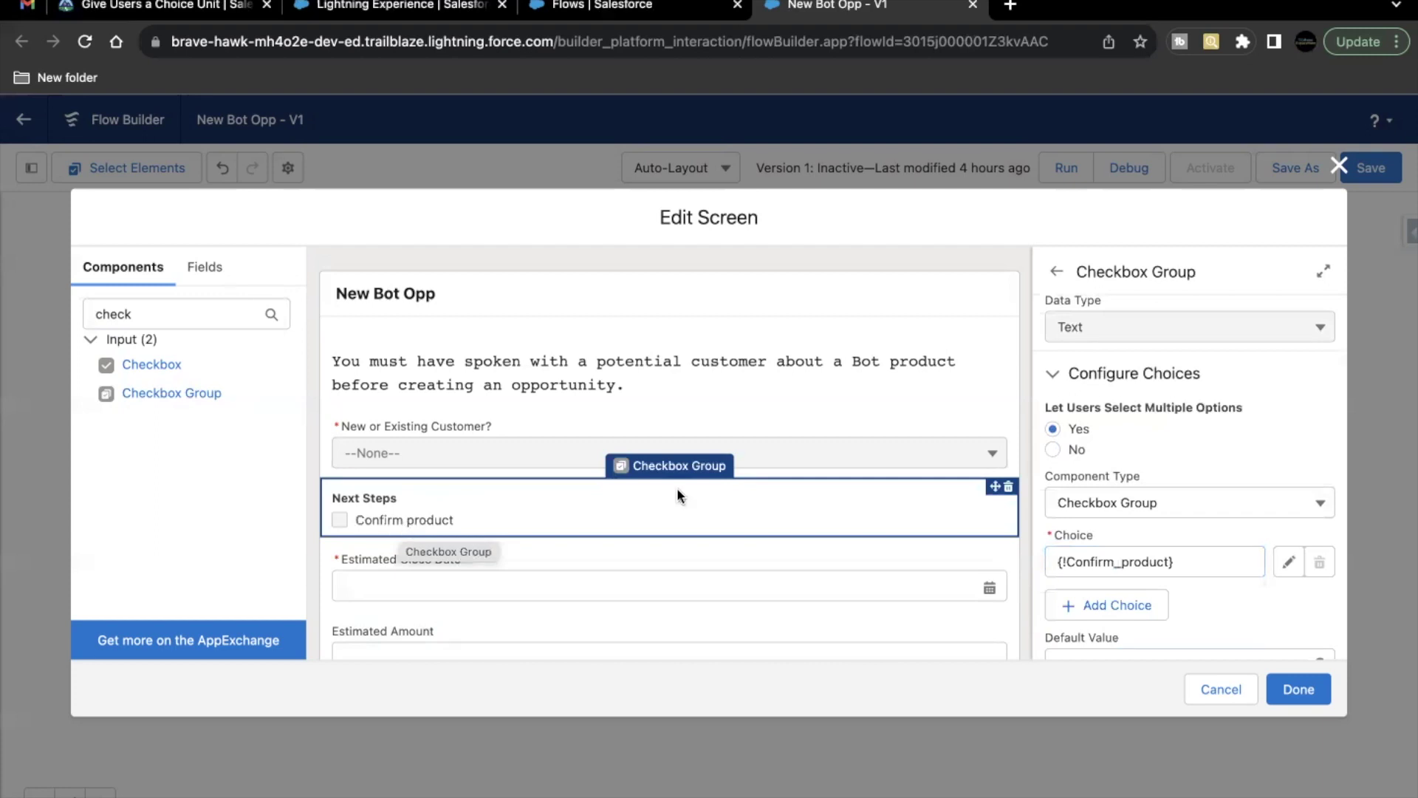
Add a second choice entry to the checkbox group and copy the label "Identify contacts" from the Trailhead challenge
left_click(1117, 605)
scroll(1112, 610, "down", 2)
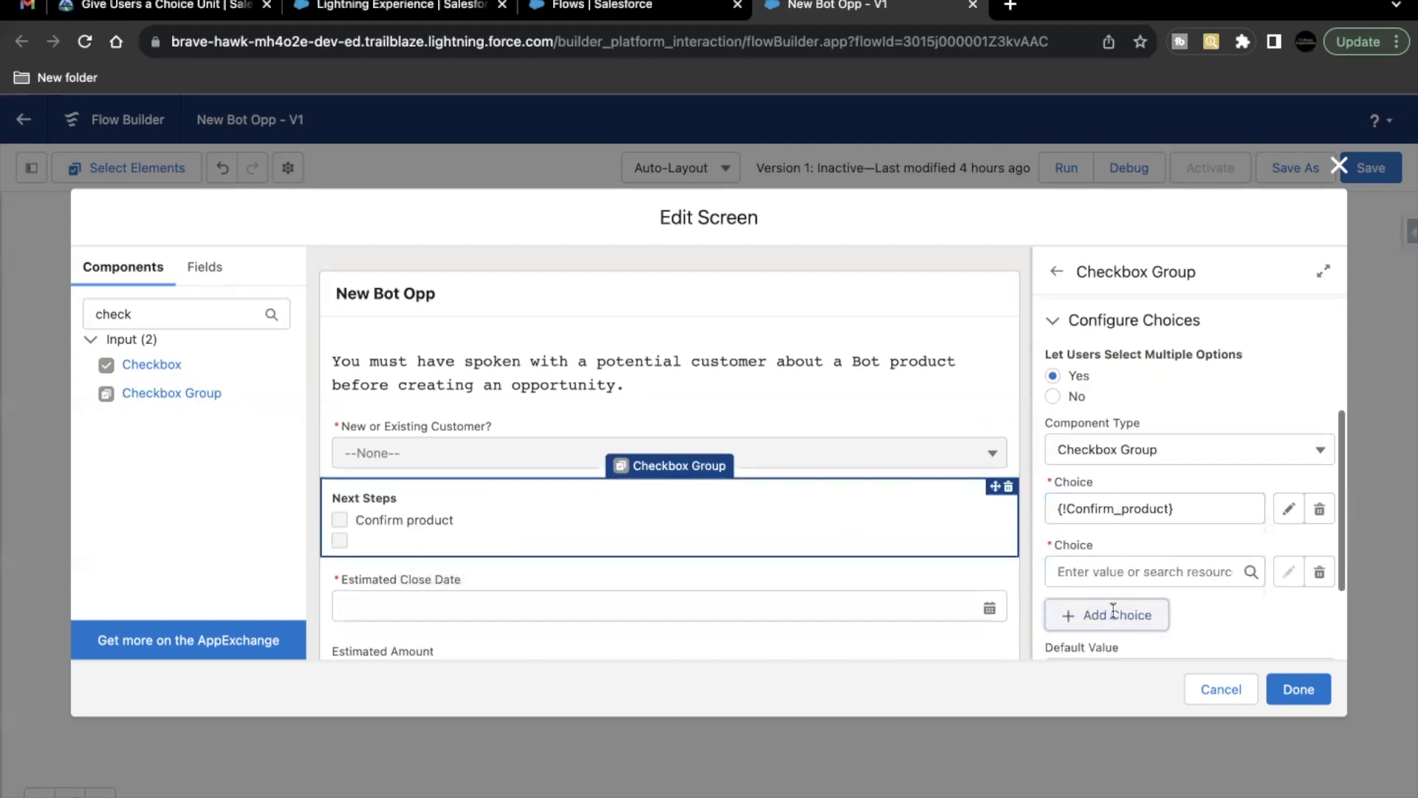
scroll(1113, 610, "down", 2)
left_click(192, 6)
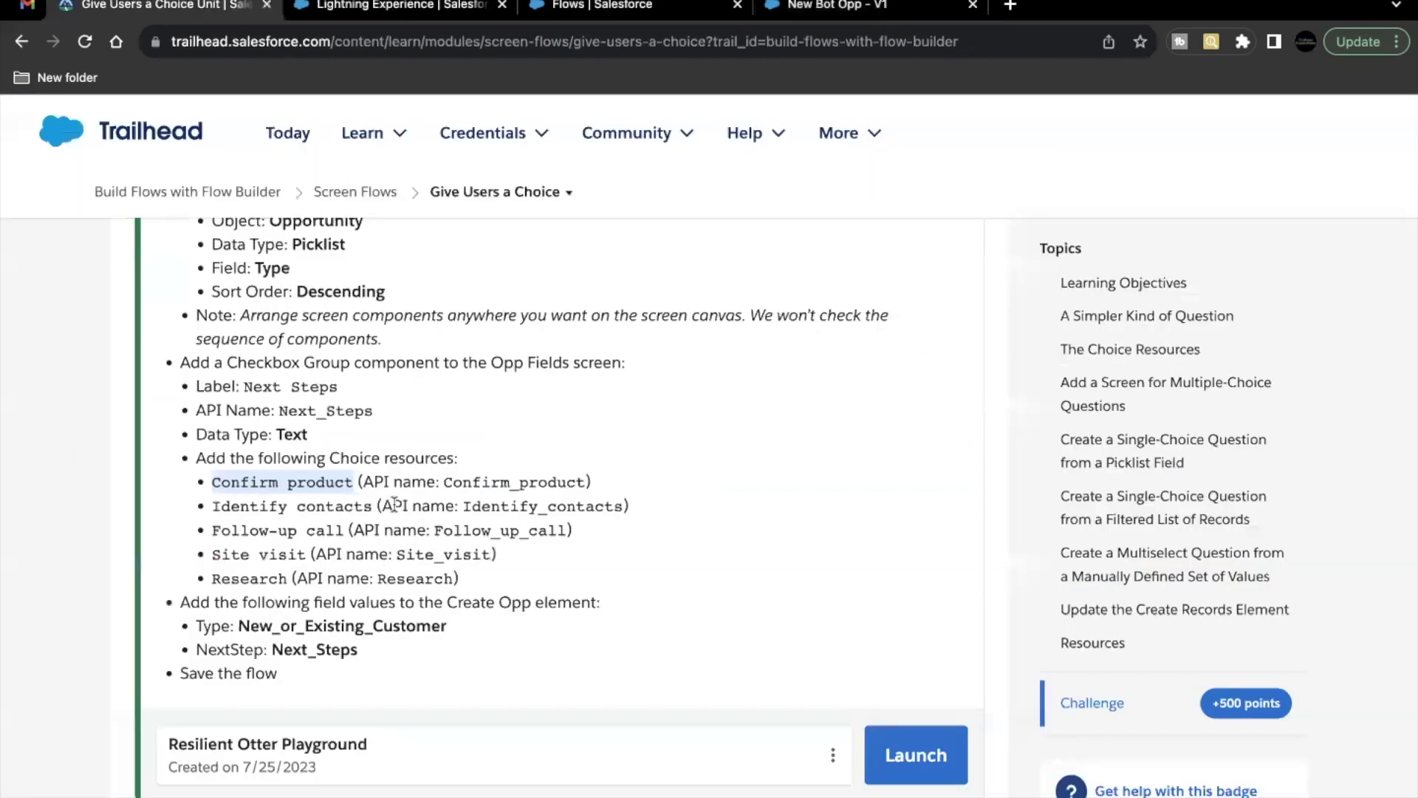
scroll(395, 504, "down", 1)
left_click_drag(213, 495, 381, 503)
key("ctrl+c")
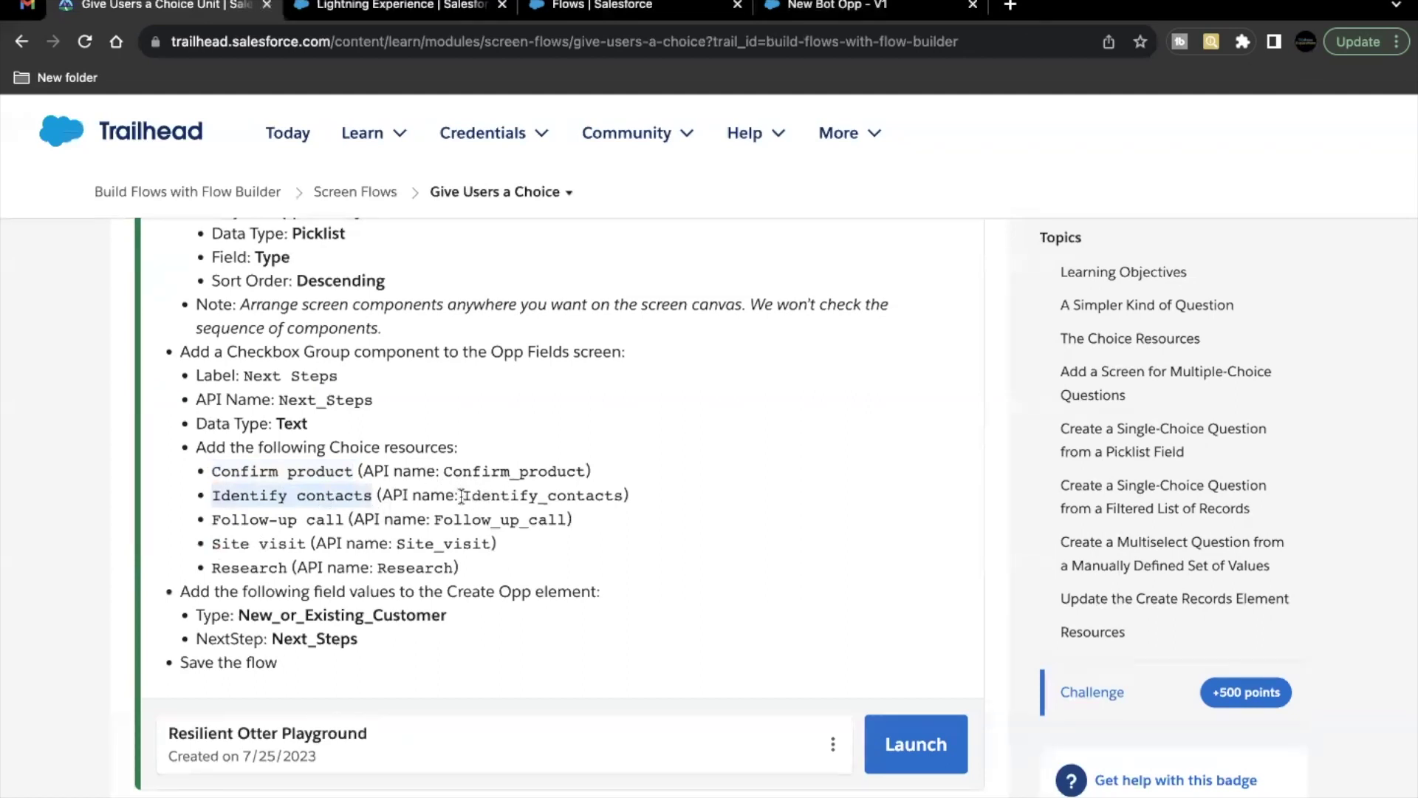
Create an "Identify contacts" choice in the empty second choice entry of the Next Steps checkbox group
left_click_drag(464, 496, 627, 495)
left_click(813, 6)
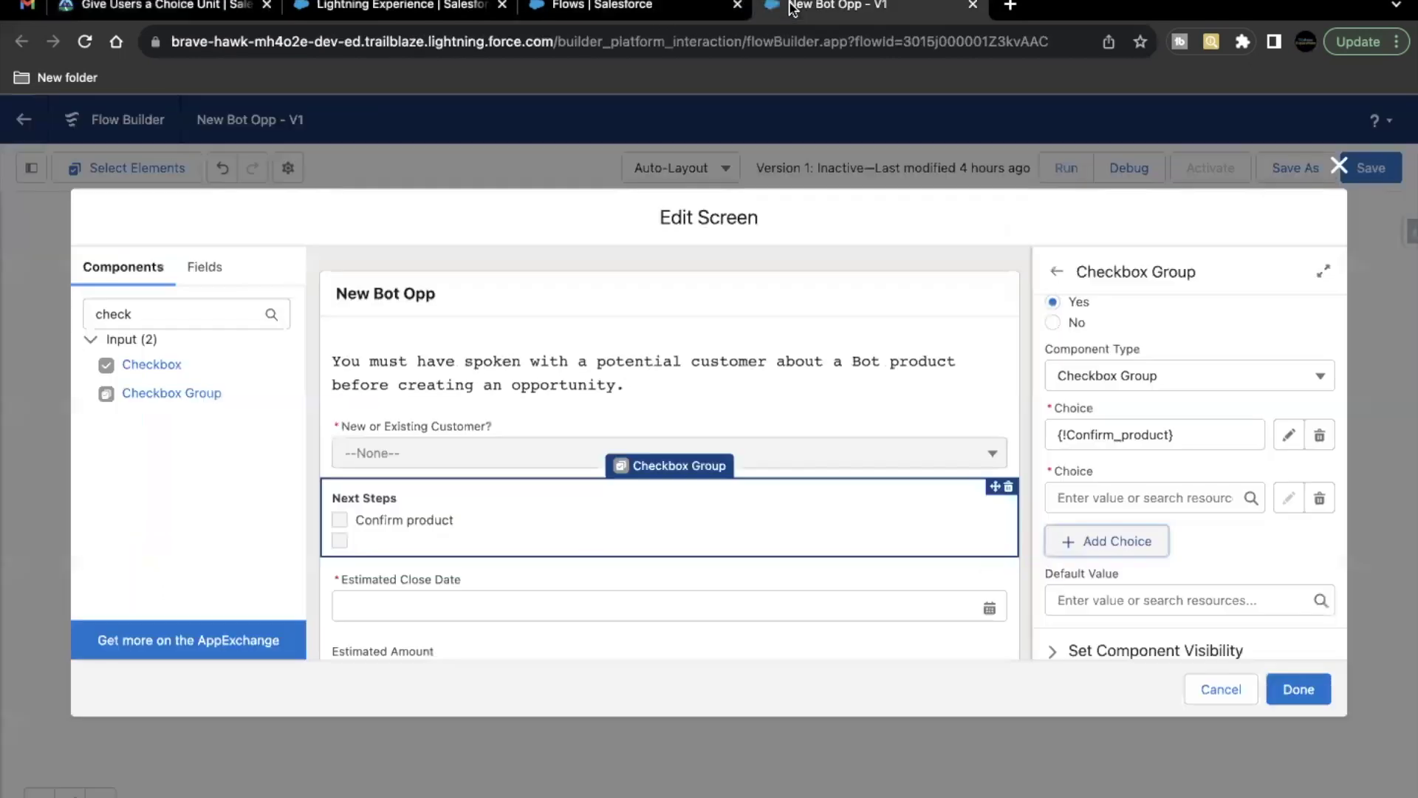
left_click(1102, 499)
key("ctrl+v")
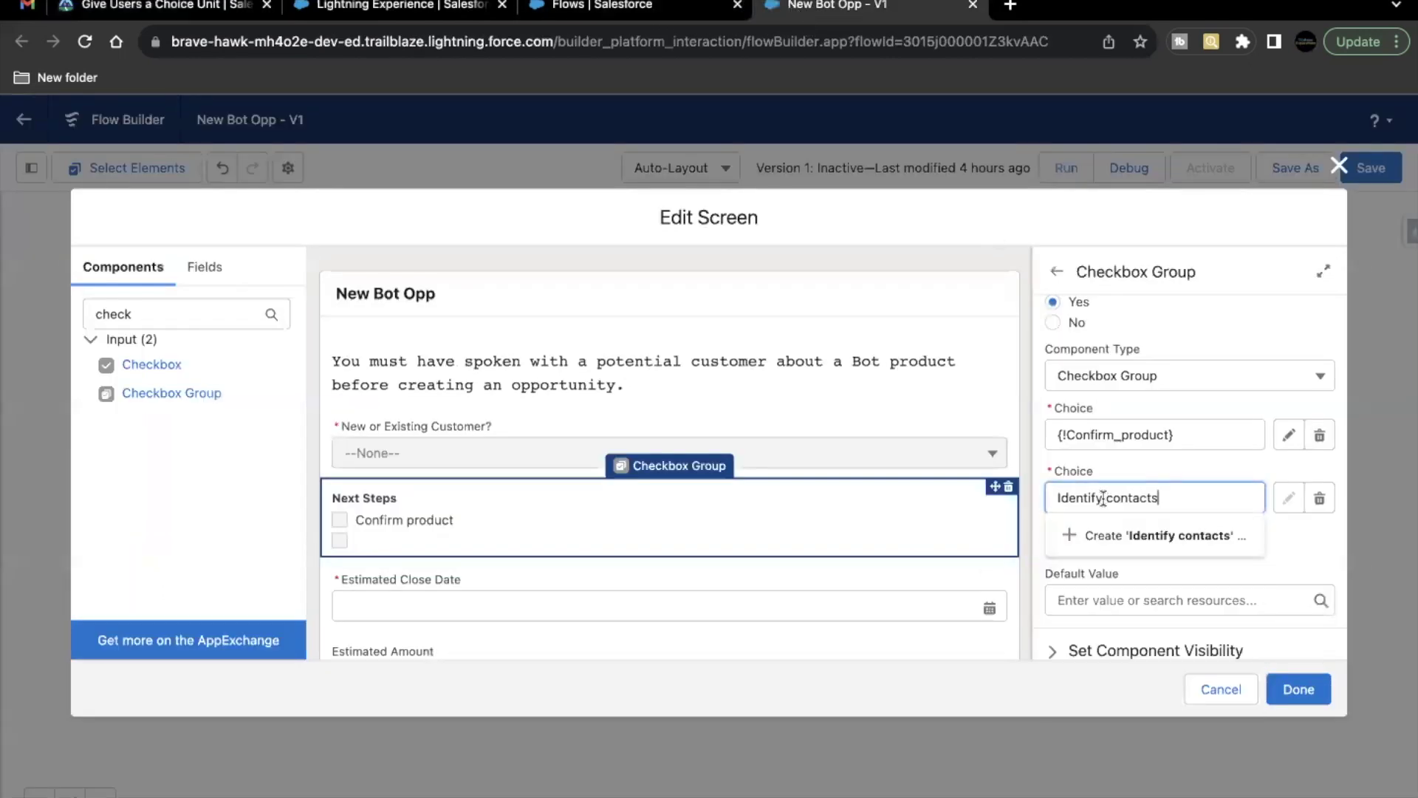
left_click(1113, 539)
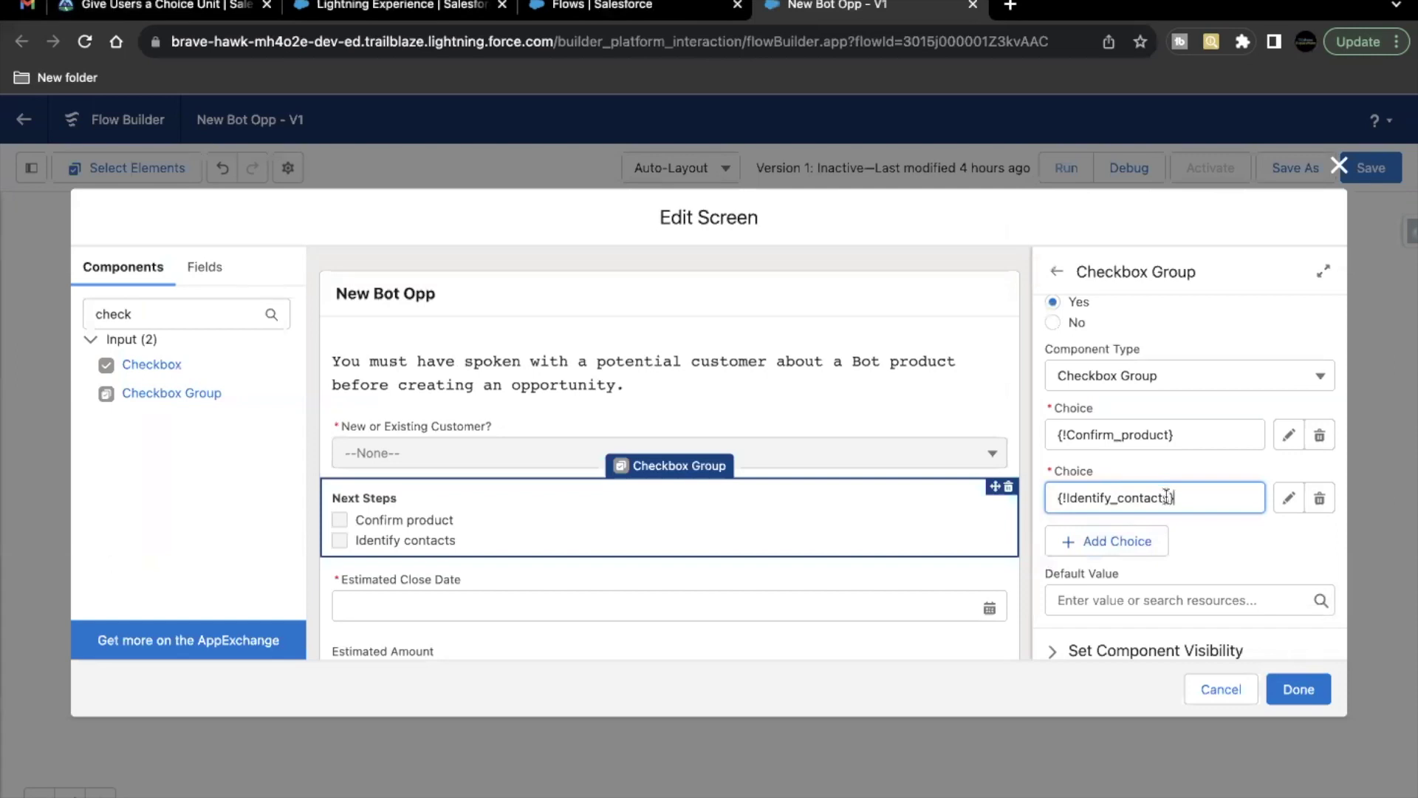
left_click_drag(1168, 495, 1064, 495)
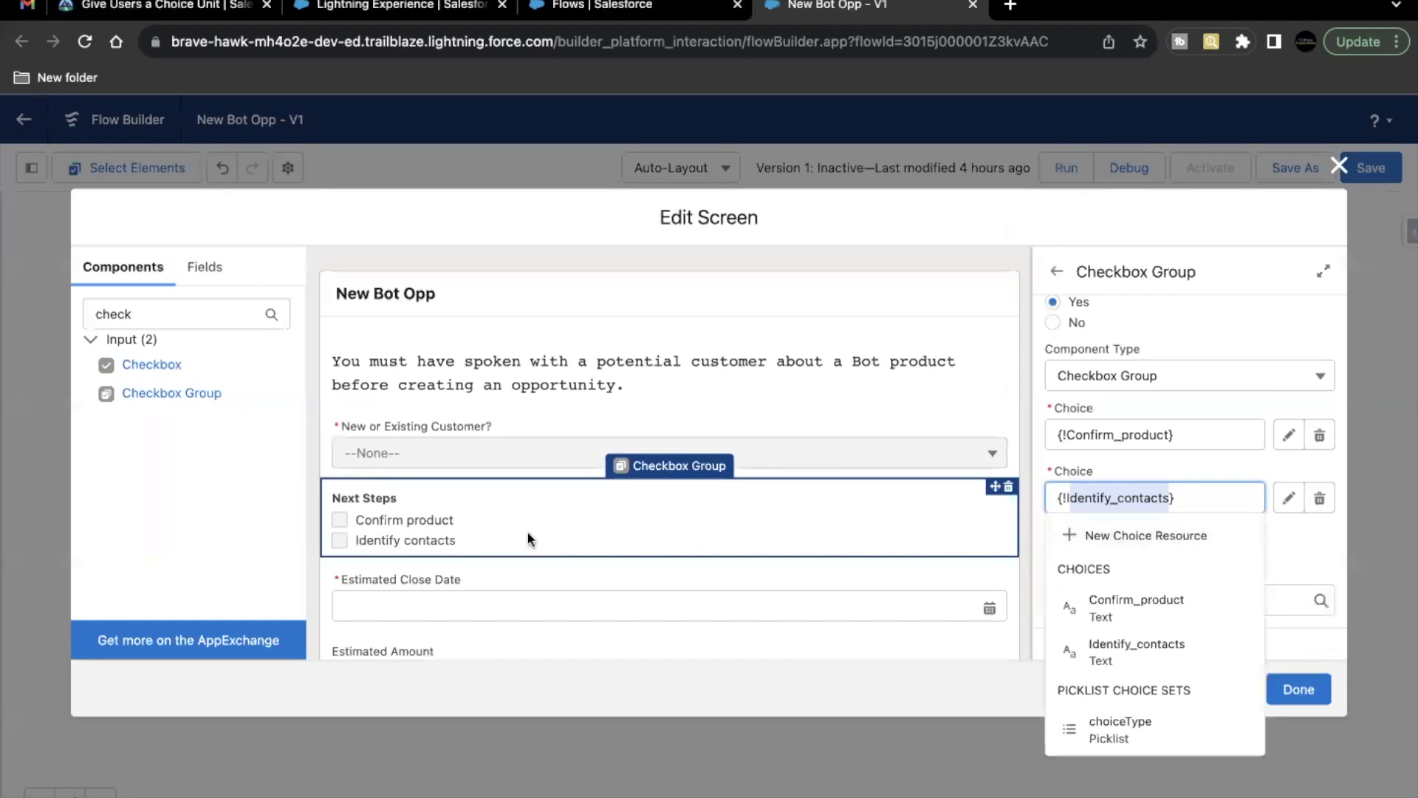
left_click(446, 544)
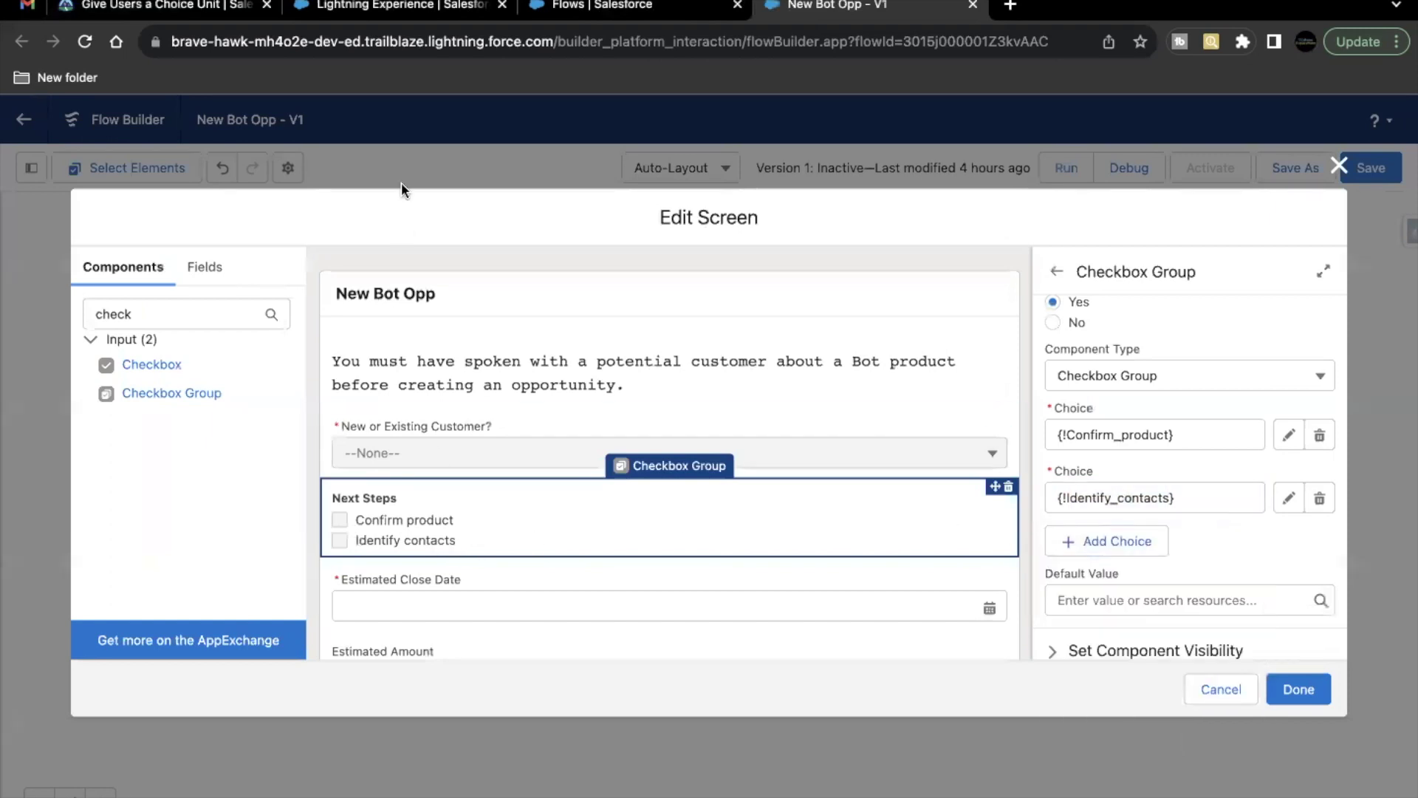
Copy "Follow-up call" from the Trailhead challenge and create it as the third choice of the Next Steps checkbox group
left_click(163, 6)
scroll(229, 482, "down", 1)
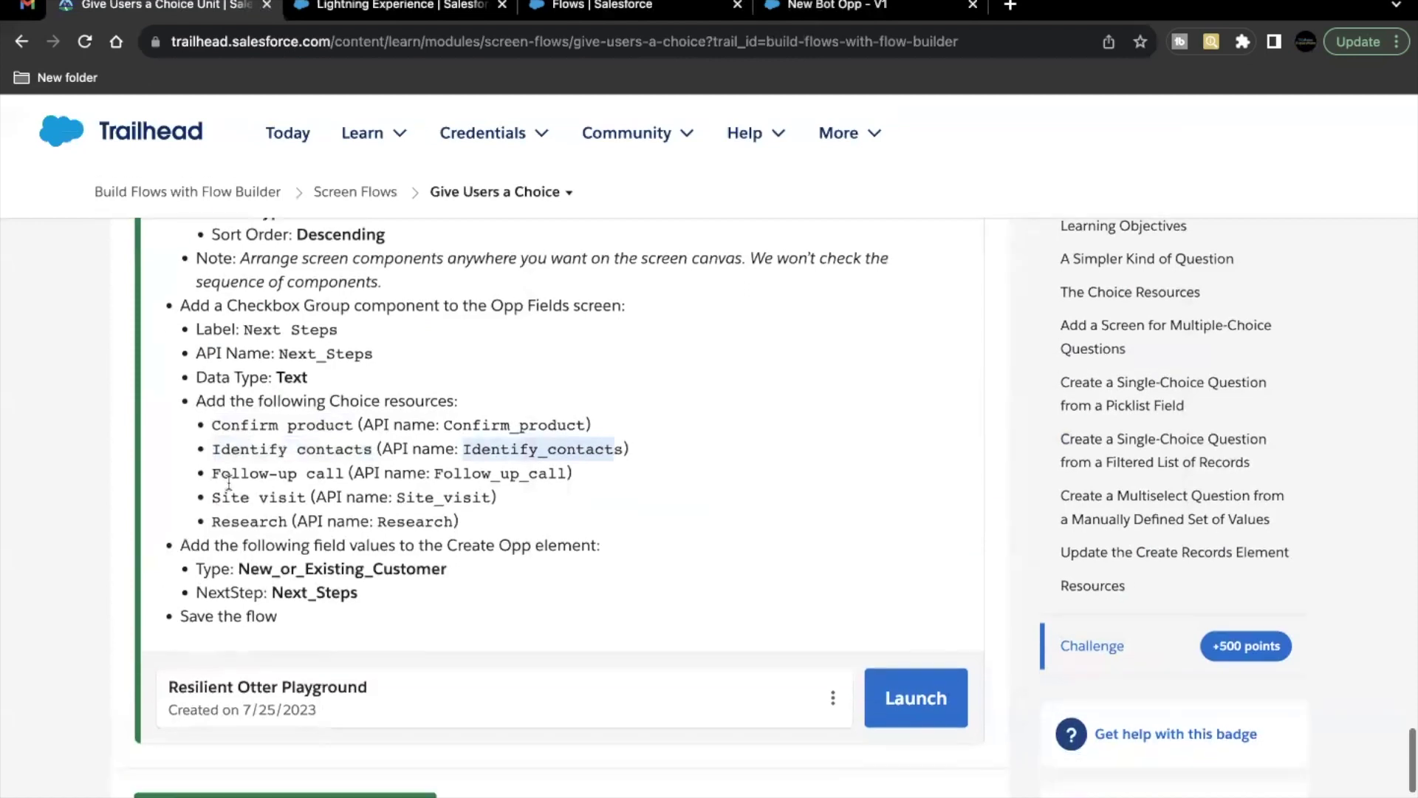
left_click_drag(211, 473, 340, 474)
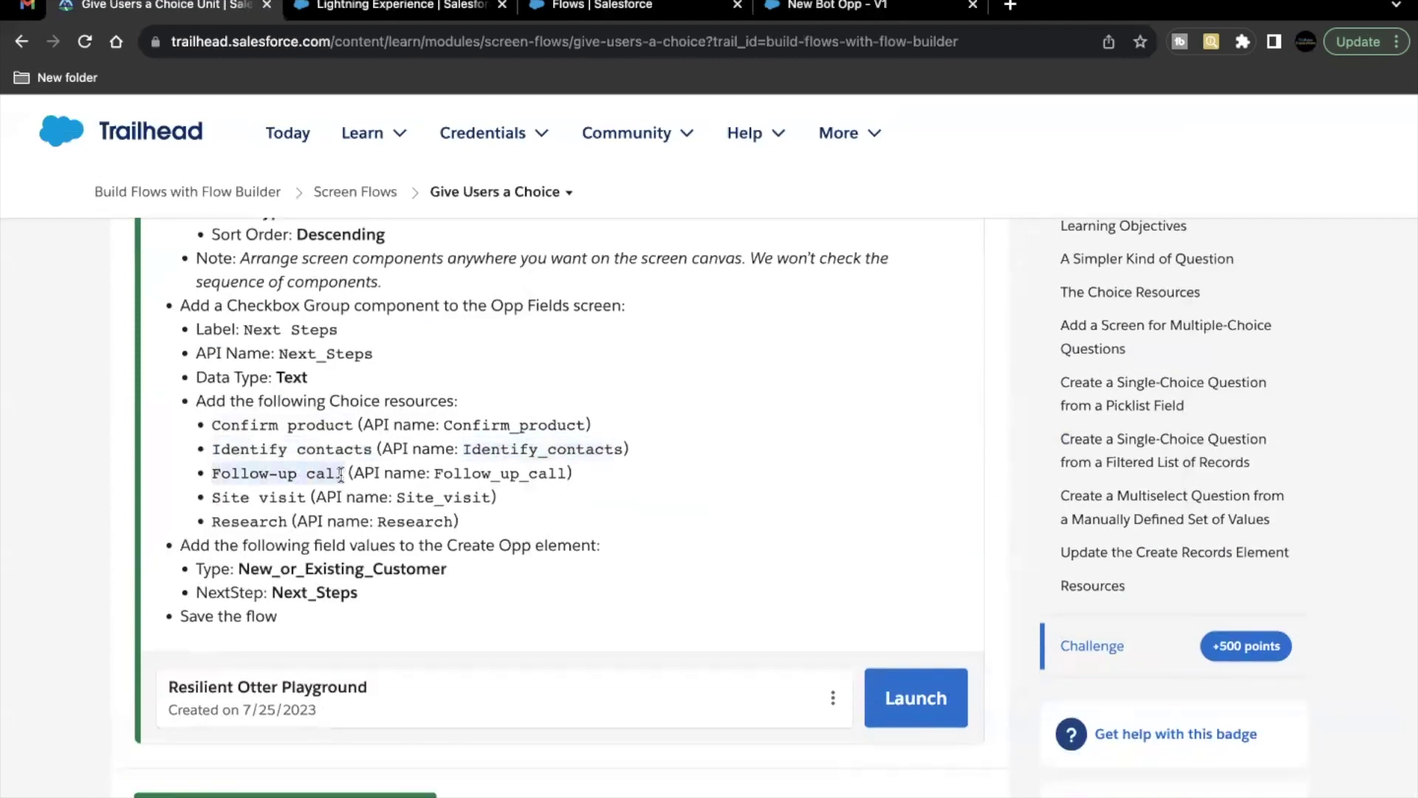
left_click(831, 6)
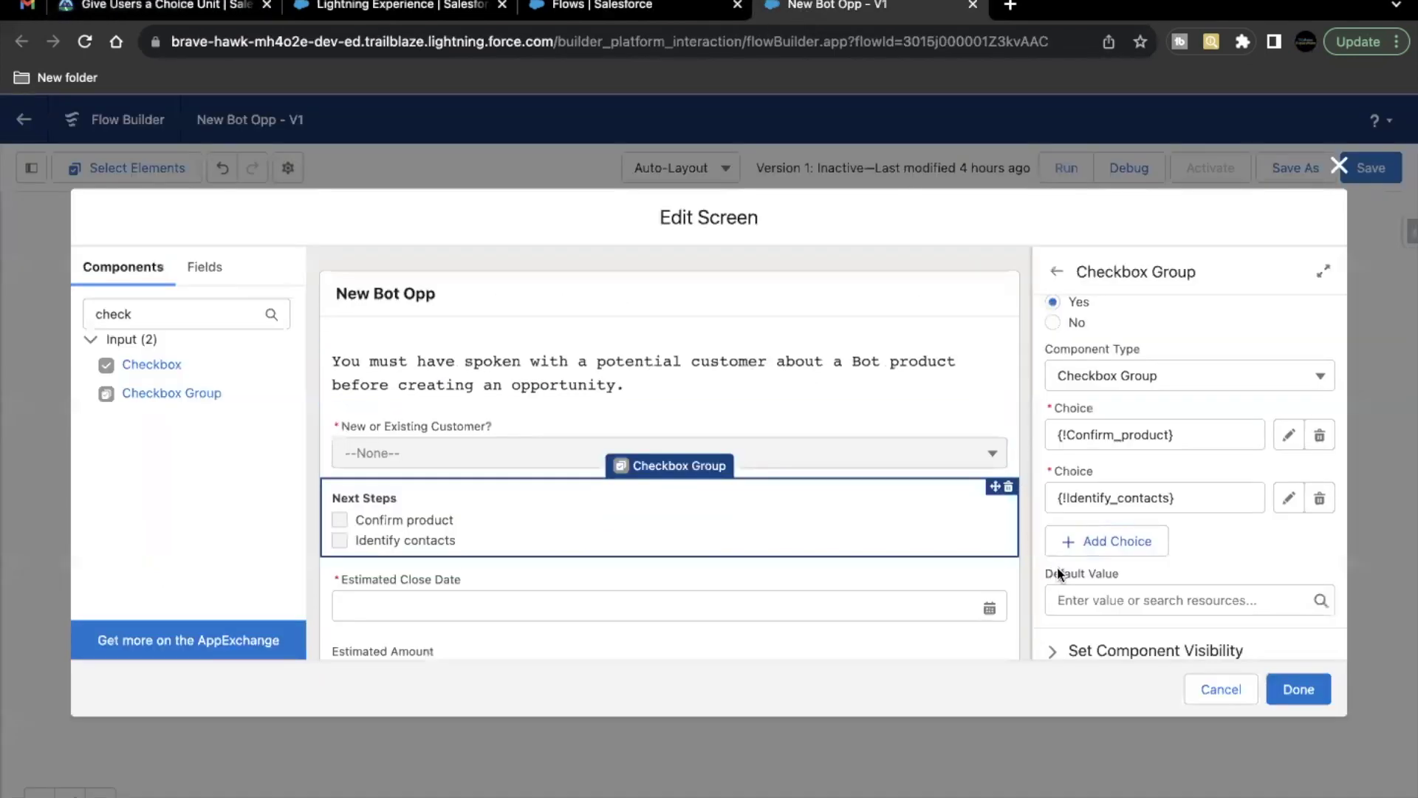
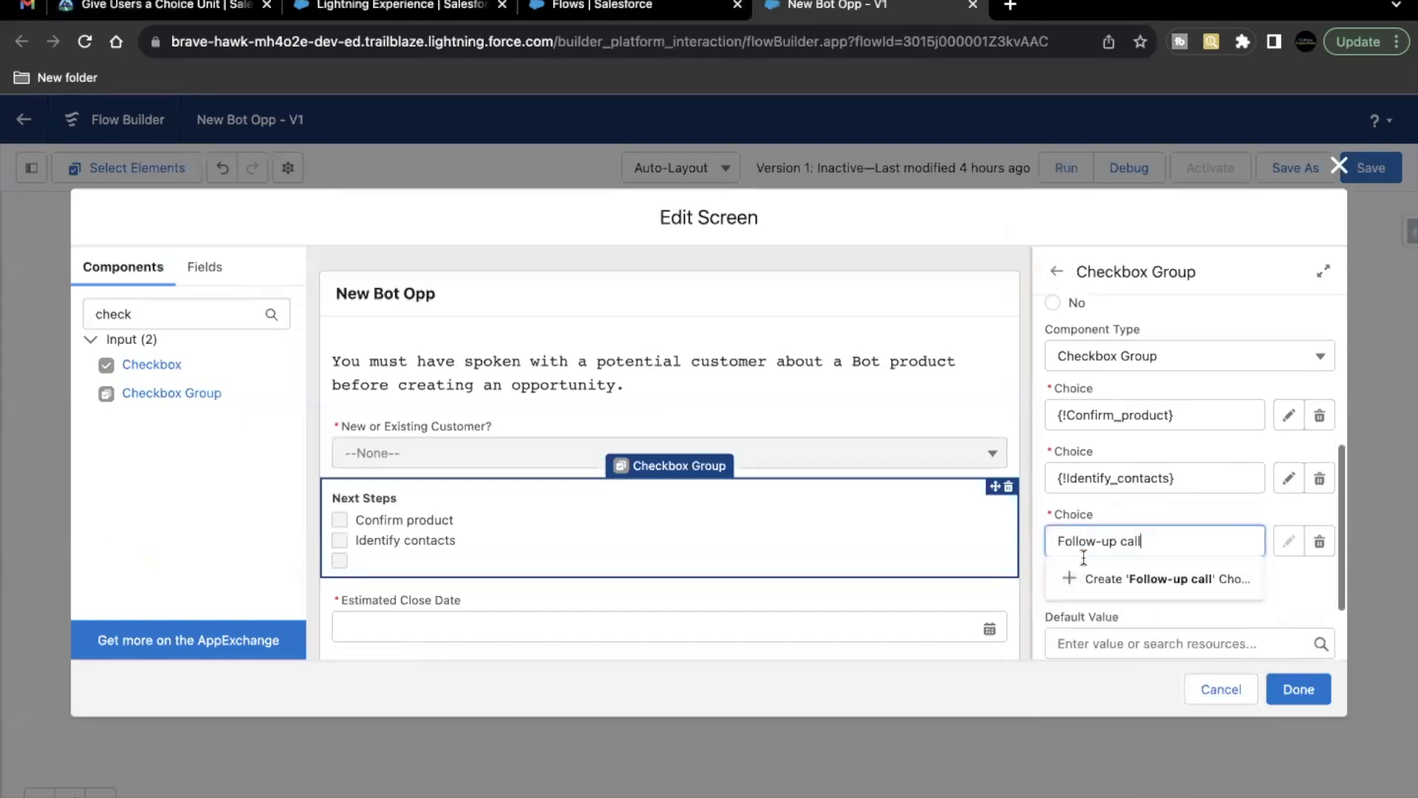
left_click(1116, 582)
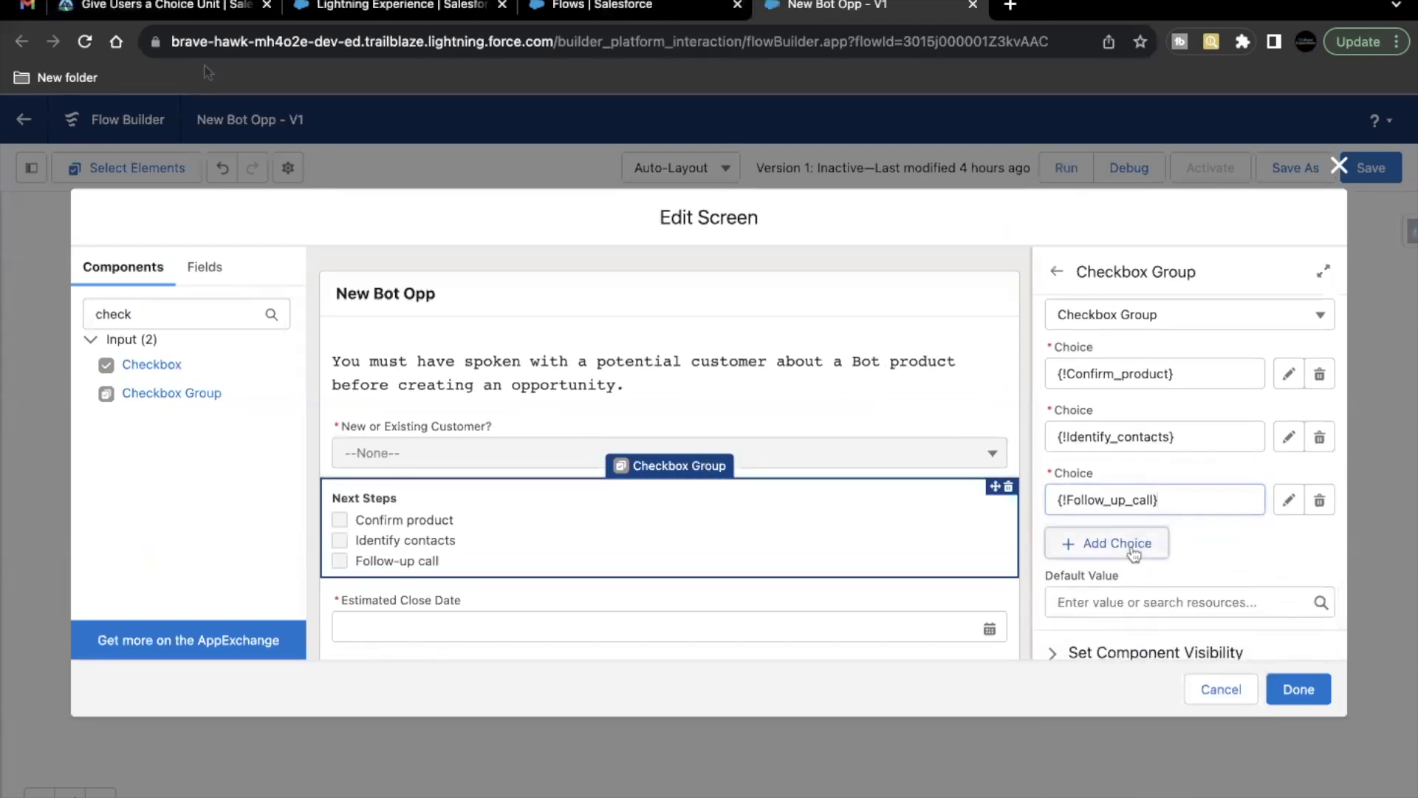
Add a fourth choice to the Next Steps checkbox group and create it as "Site visit"
left_click(1116, 542)
left_click(1090, 562)
type("Site visit")
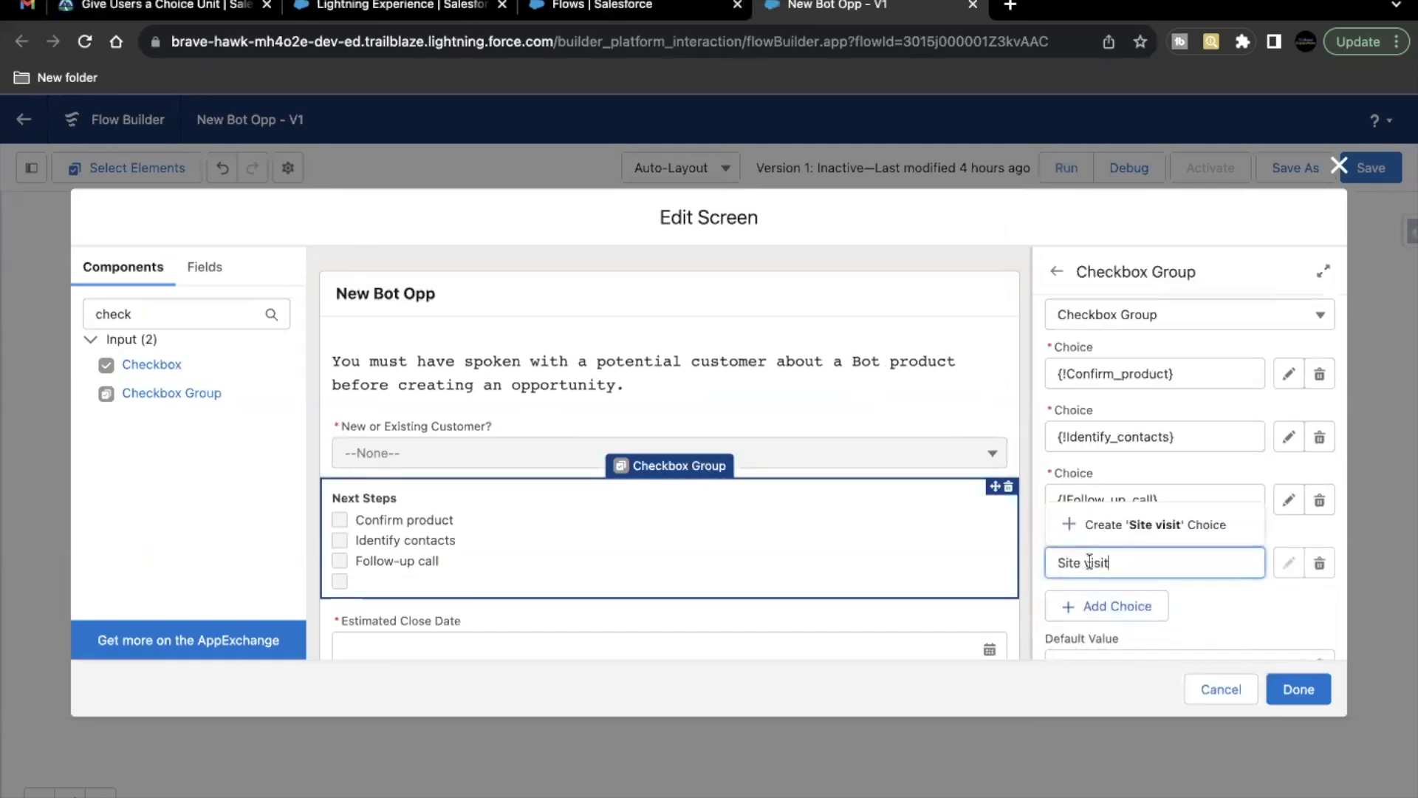
left_click(1153, 524)
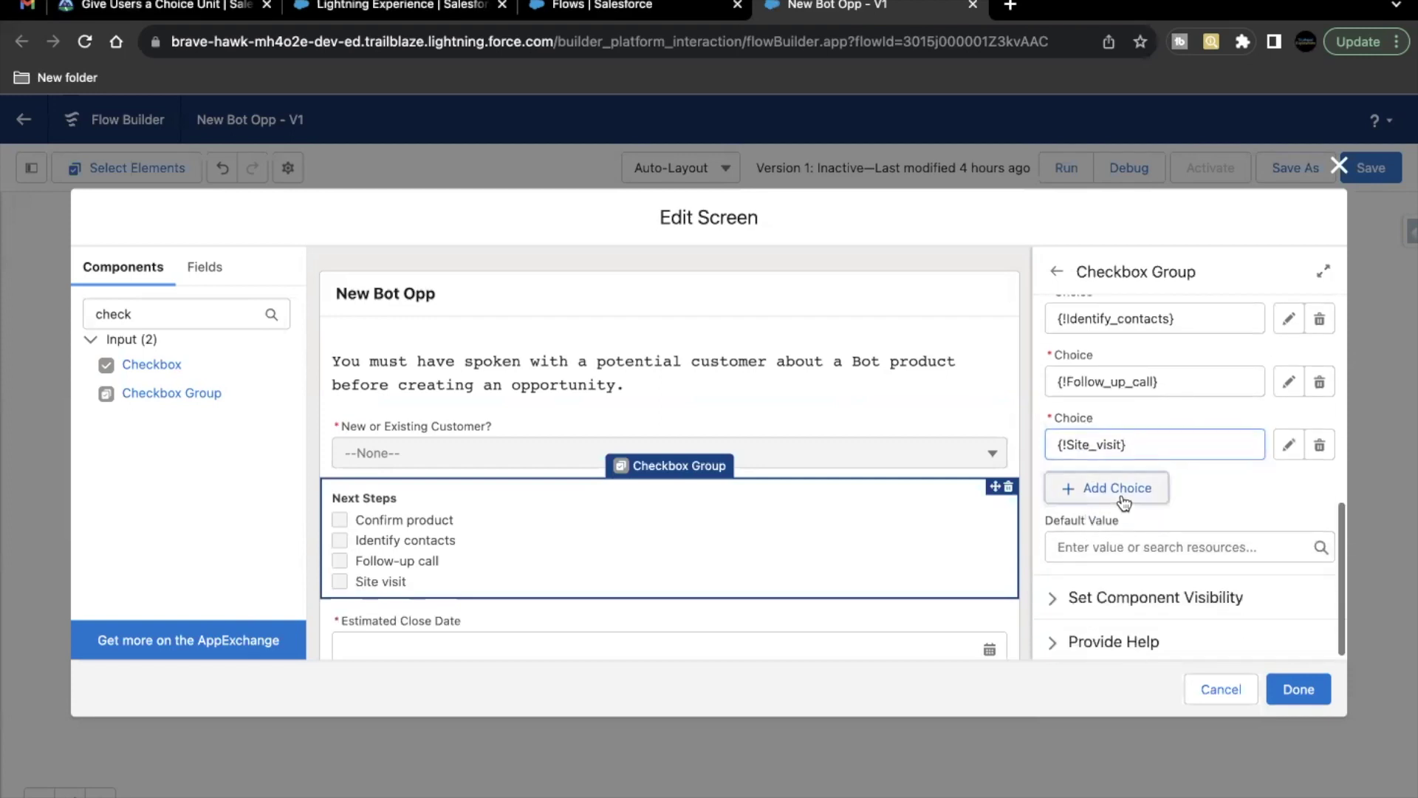
Add a fifth choice, "Research", to the Next Steps checkbox group and finish editing the Opp Fields screen
left_click(1118, 489)
left_click(1102, 509)
type("Research")
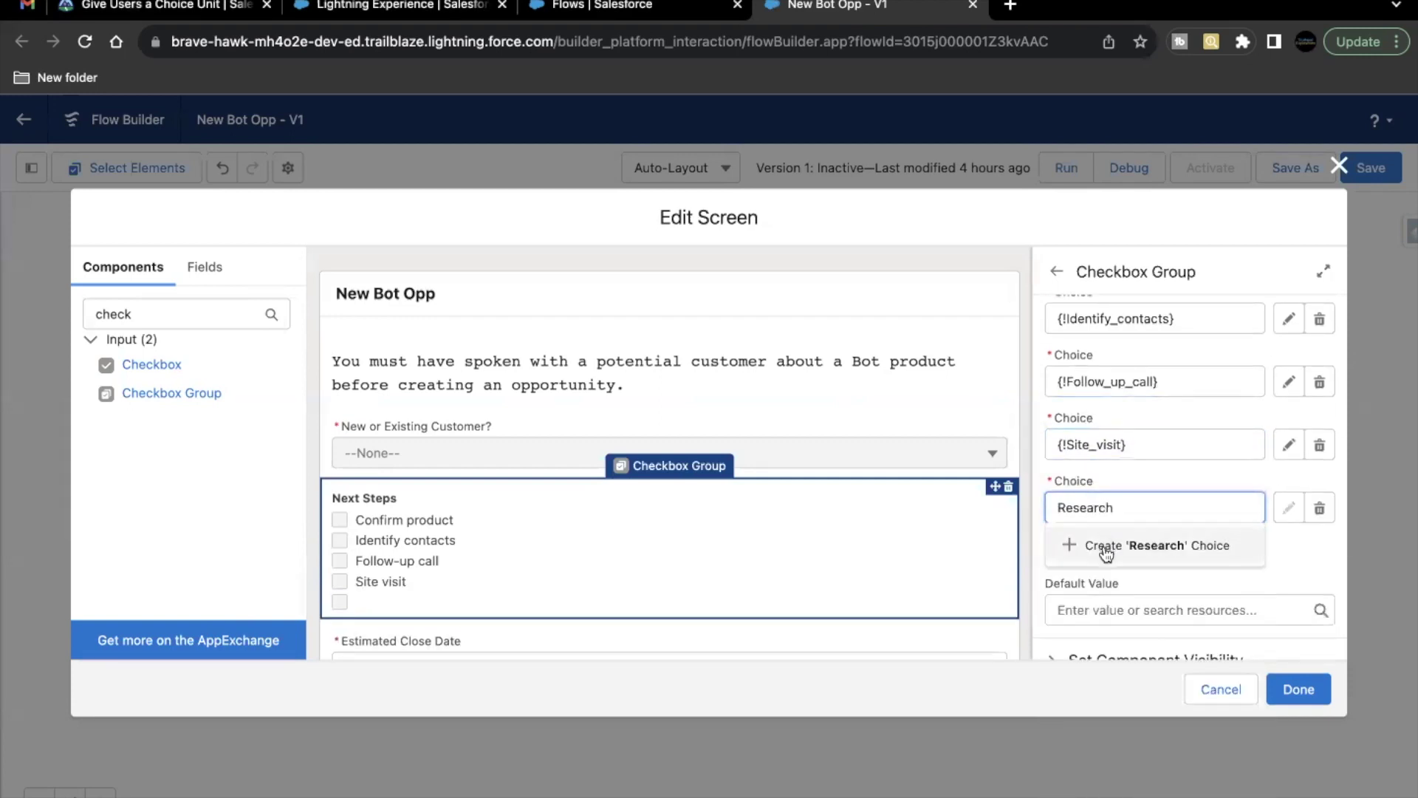
left_click(1095, 545)
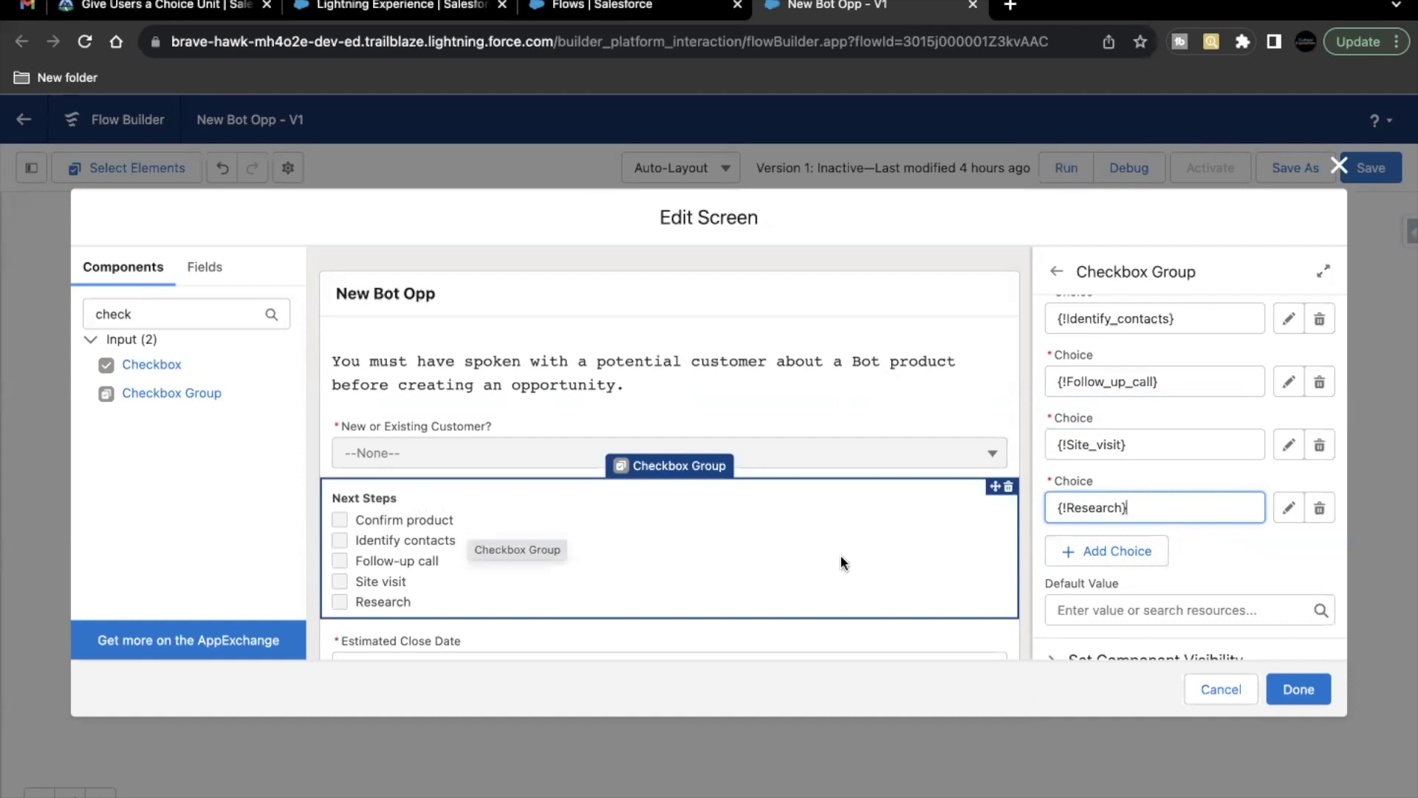
scroll(842, 560, "down", 1)
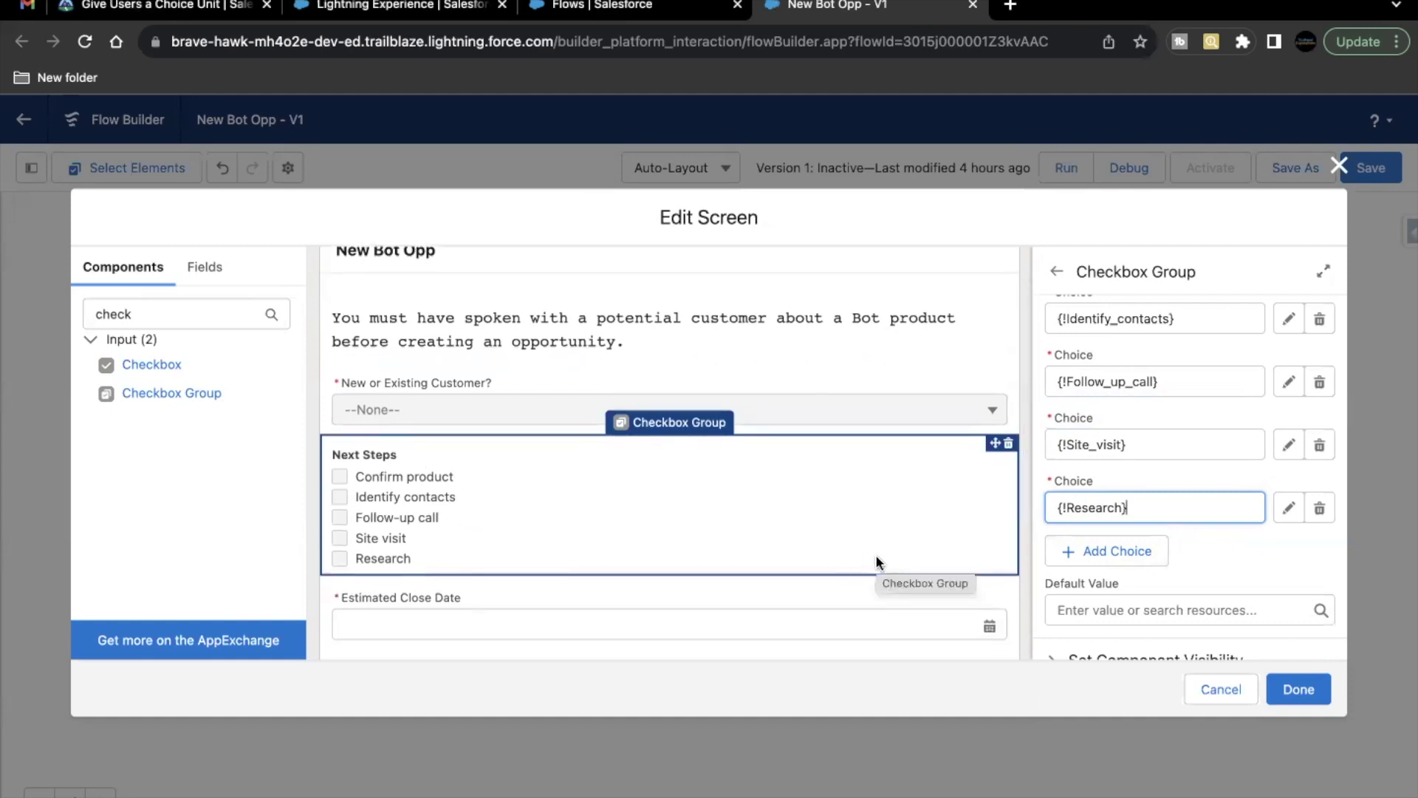
left_click(1288, 691)
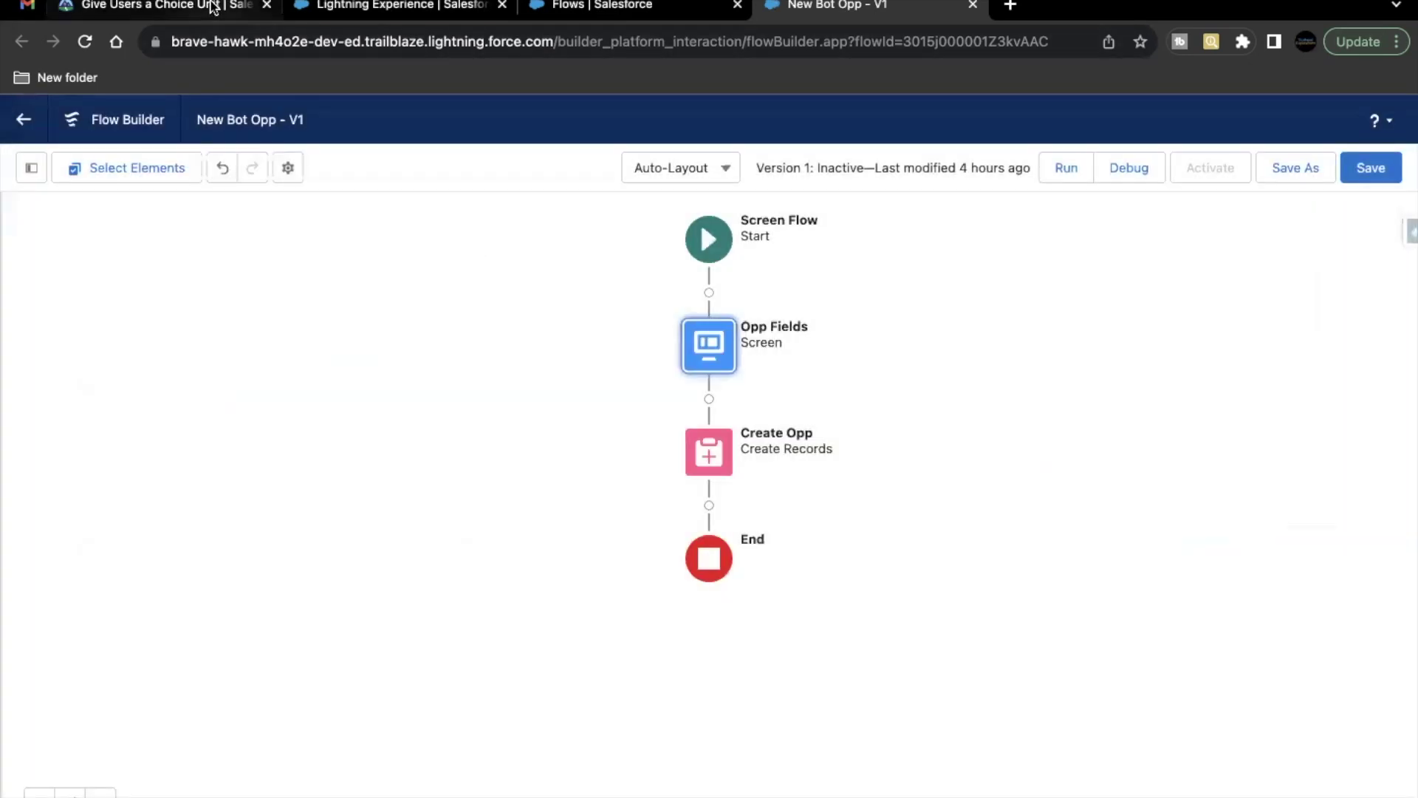
Check the field values required for Create Opp in the Trailhead challenge, and open the flow's Create Opp element for editing
left_click(214, 7)
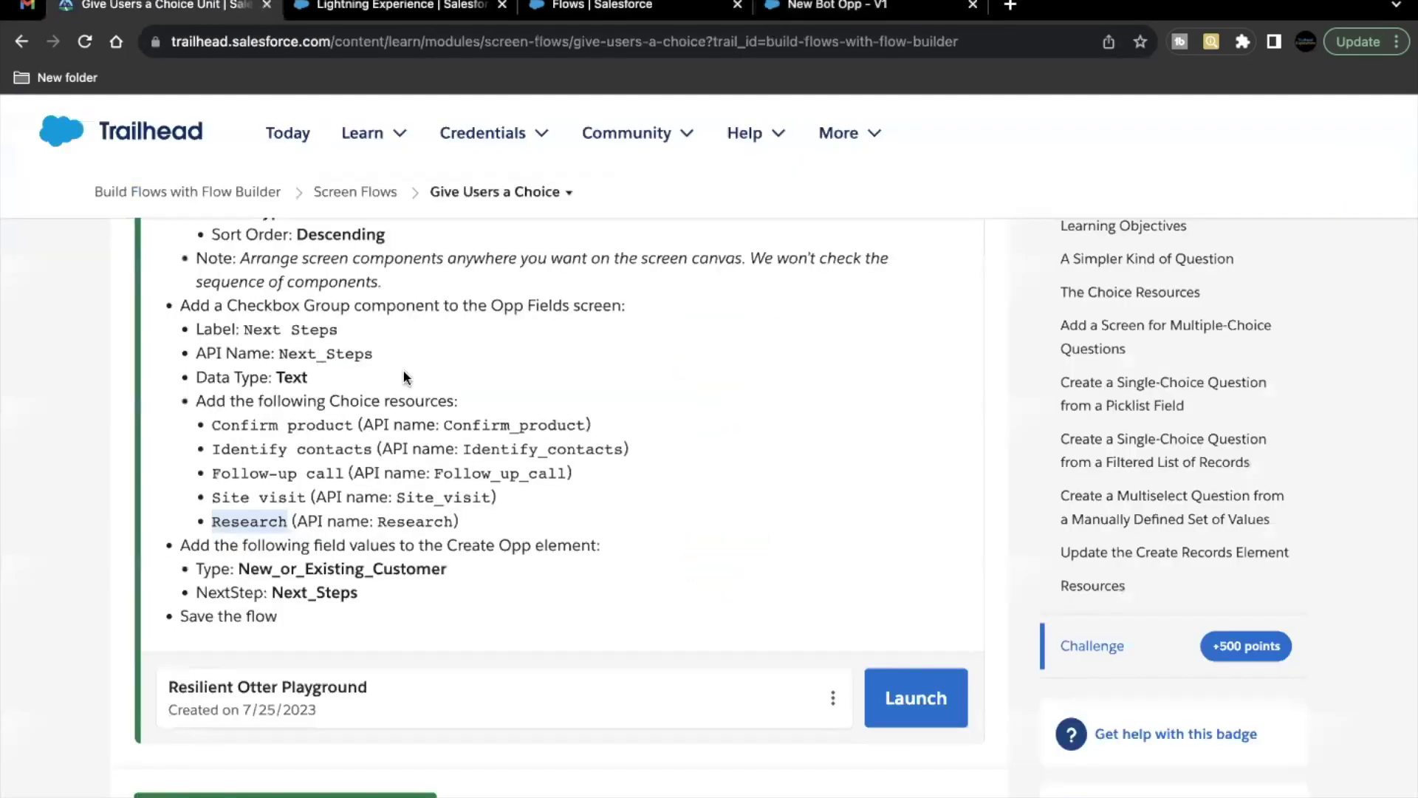
scroll(398, 391, "down", 1)
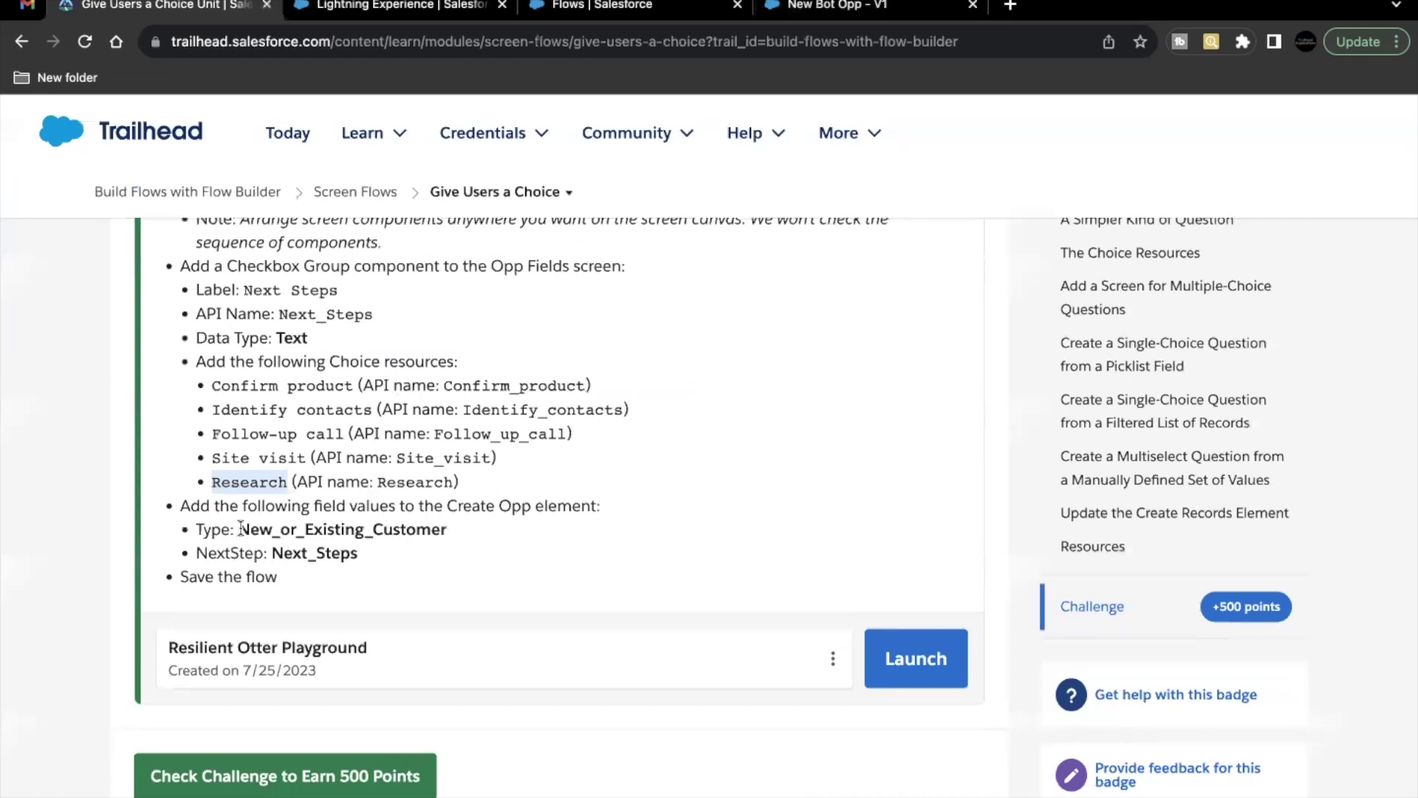
double_click(215, 529)
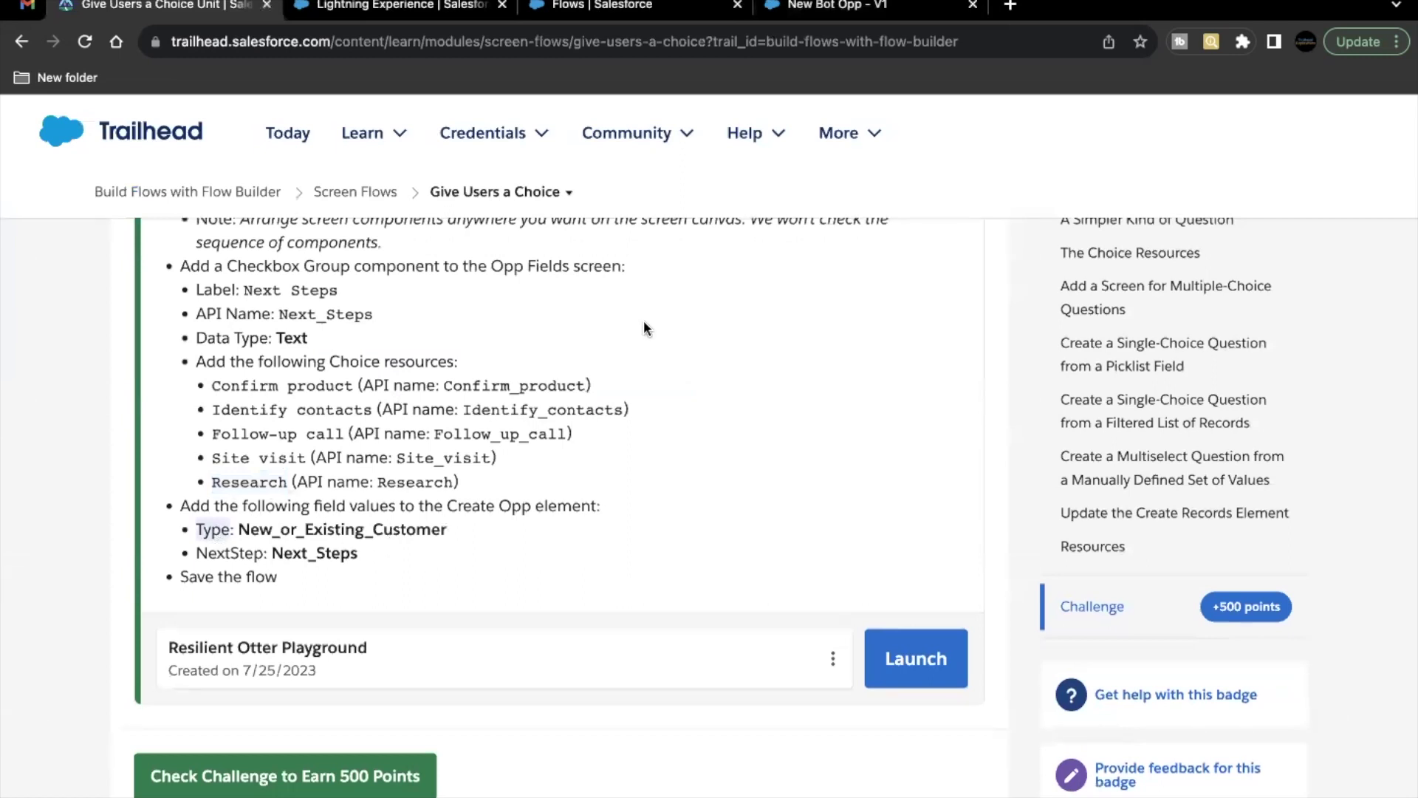
left_click(839, 15)
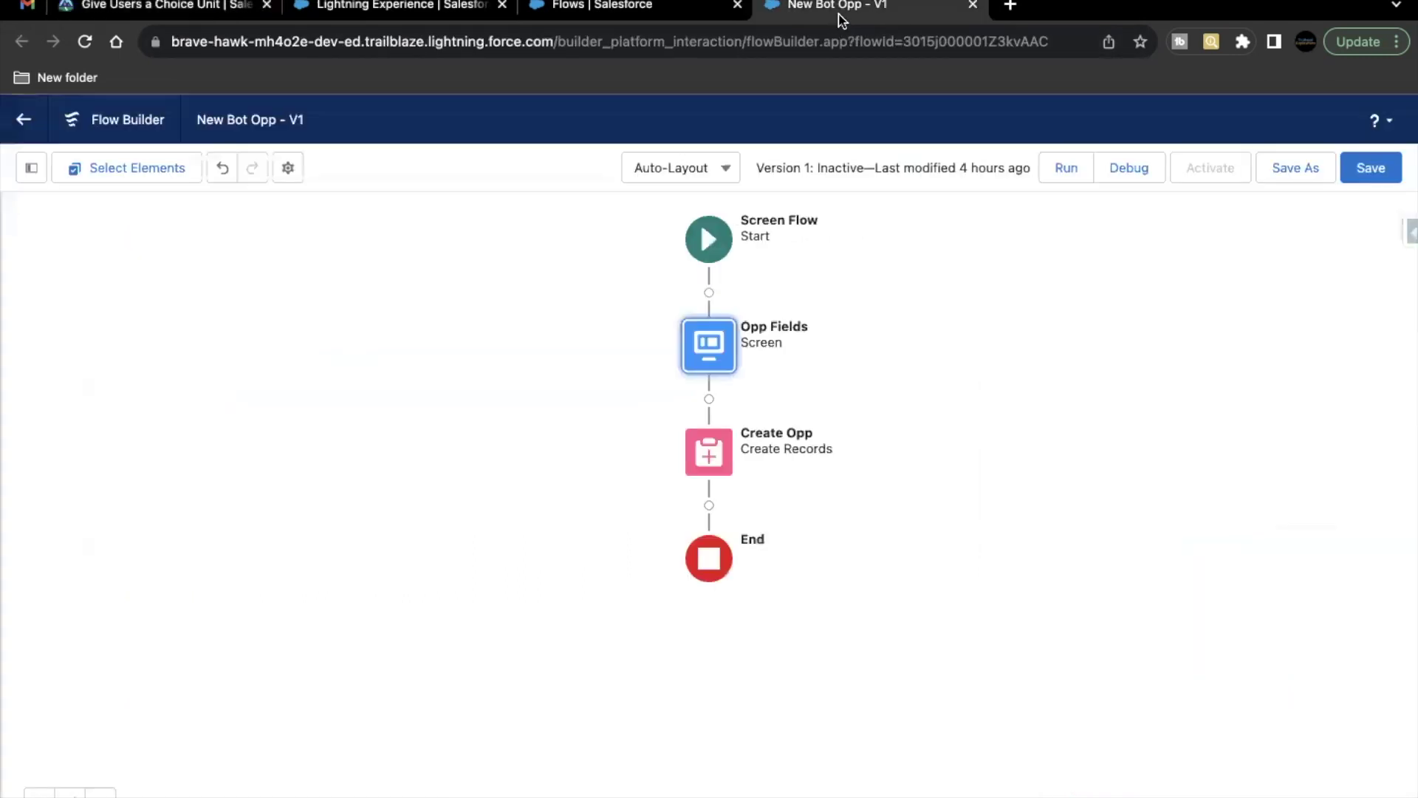
left_click(712, 449)
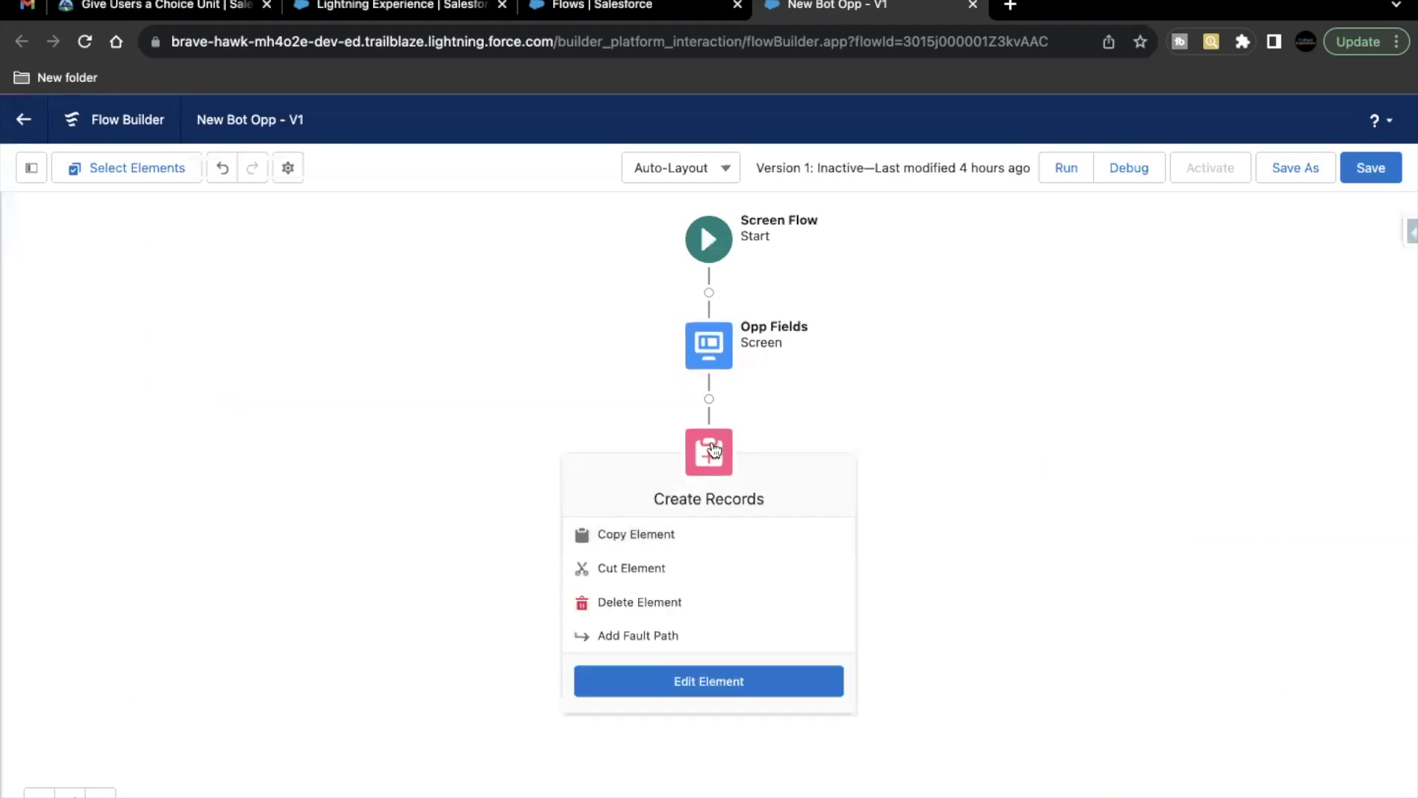
double_click(712, 449)
scroll(544, 468, "down", 3)
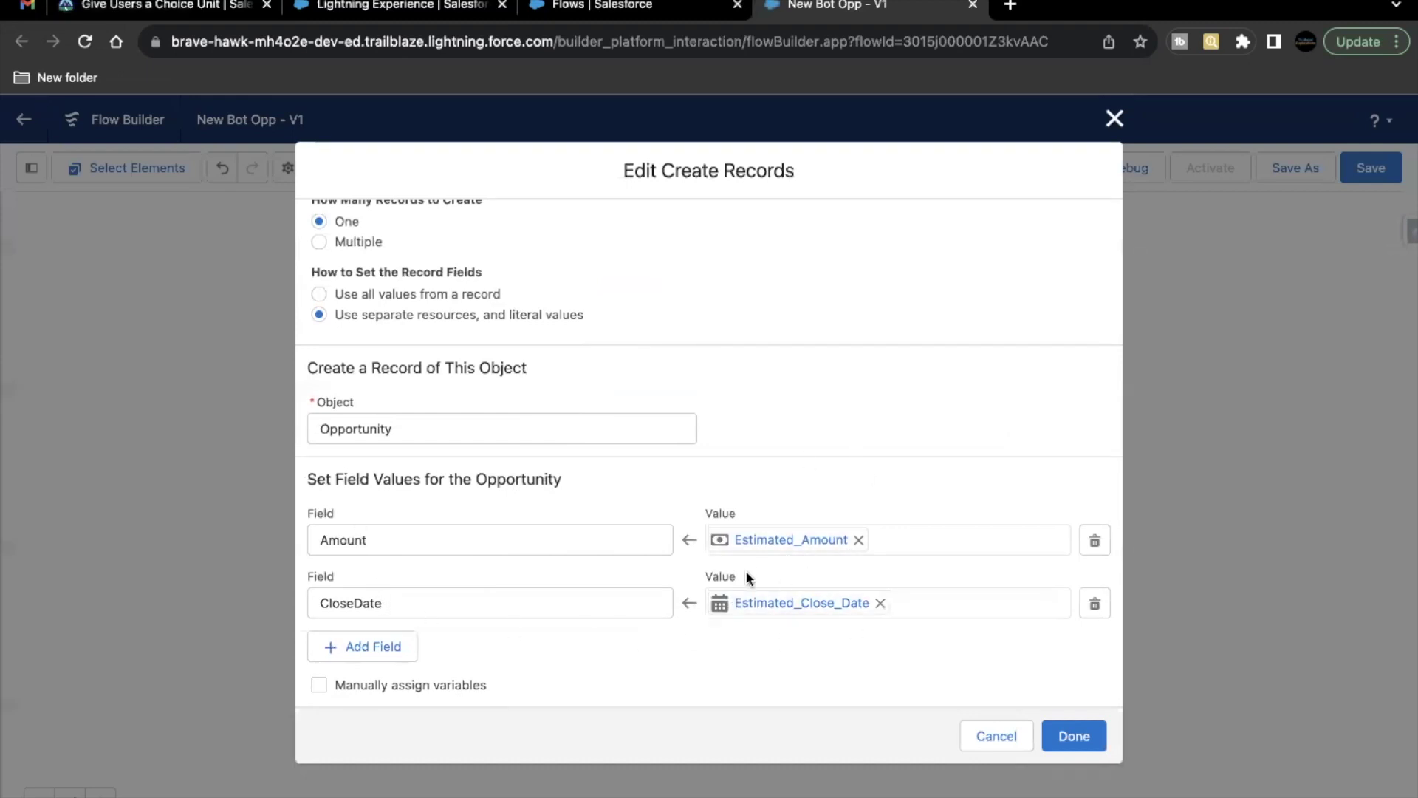
Add the Type field to the Create Opp element's field values and map it to the New_or_Existing_Customer picklist
left_click(370, 650)
scroll(375, 645, "down", 2)
left_click(413, 604)
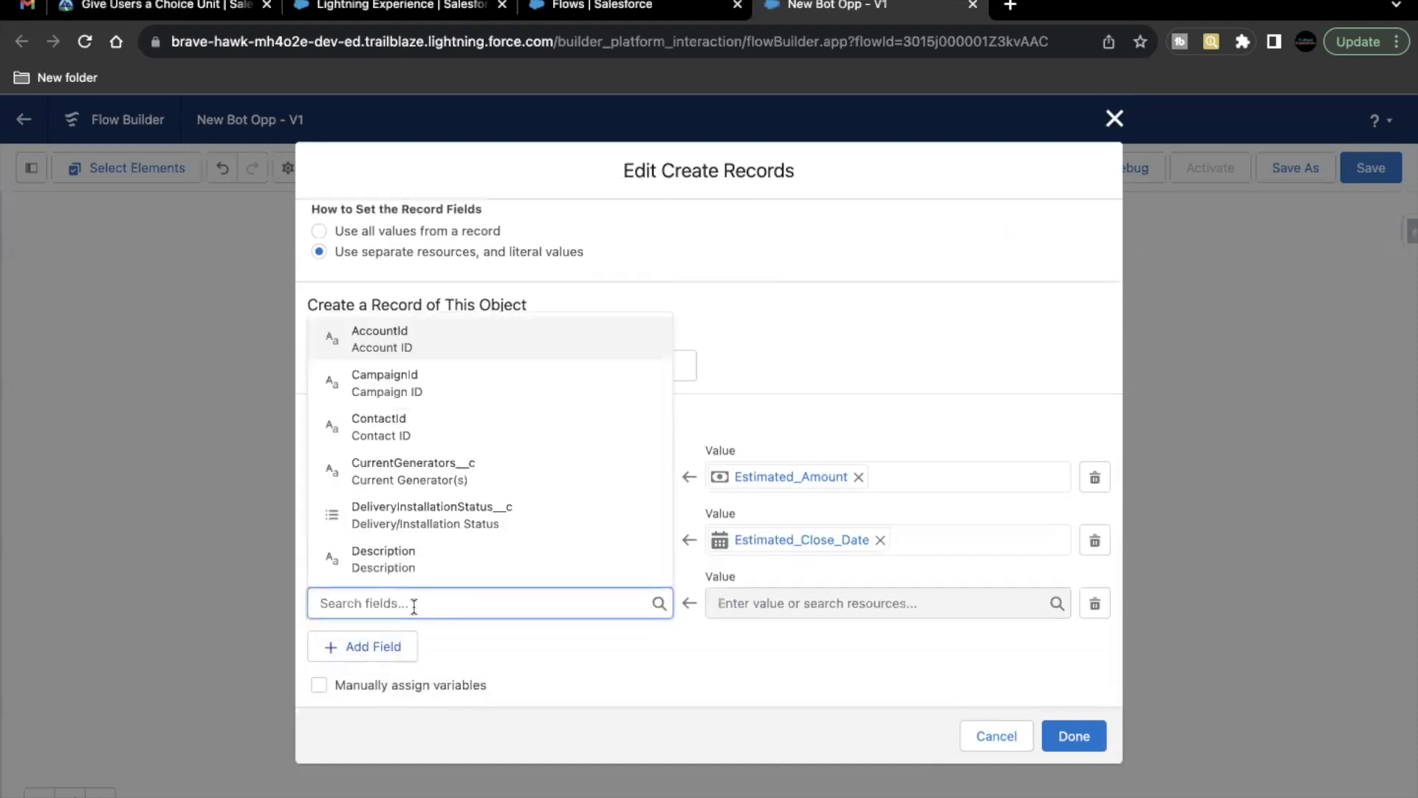
type("Type")
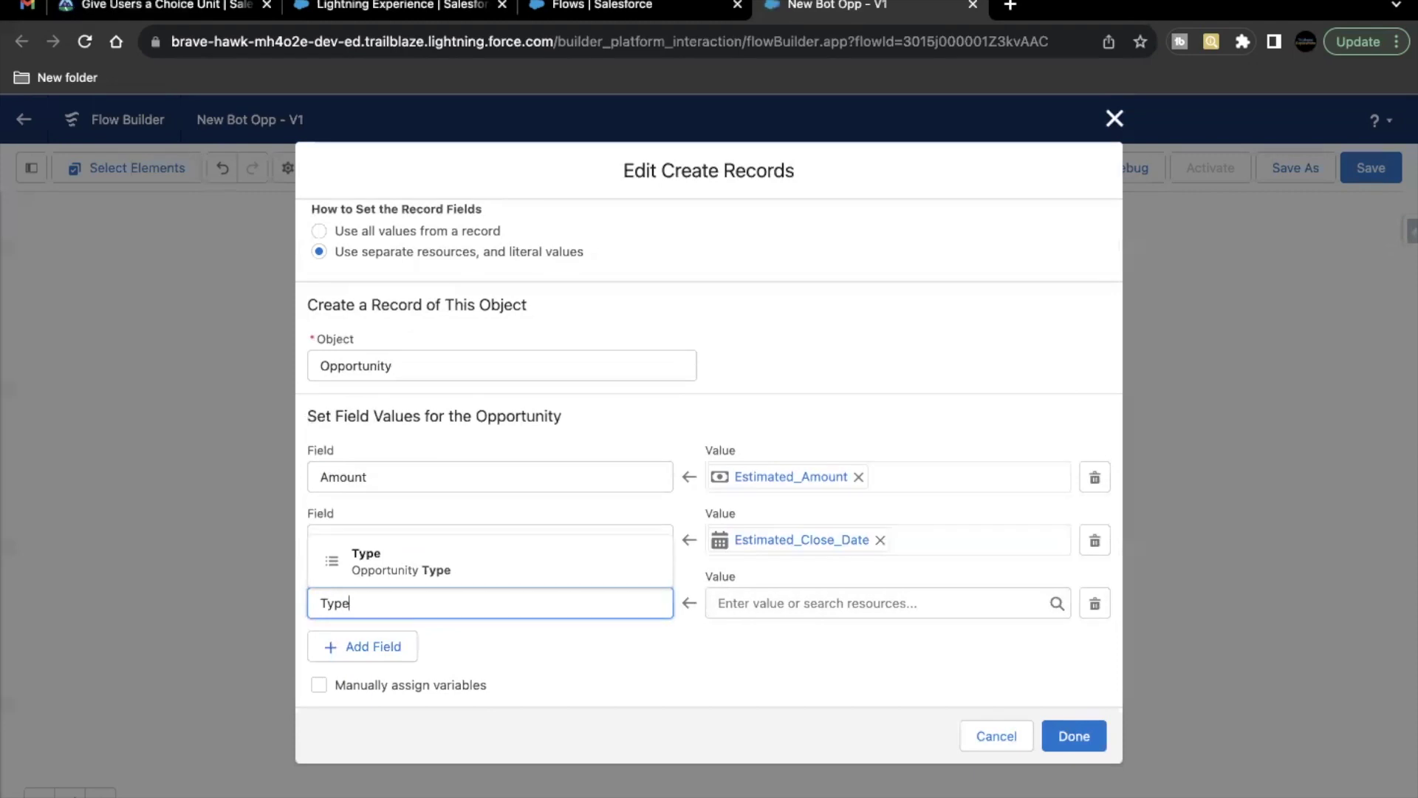
left_click(421, 567)
left_click(662, 657)
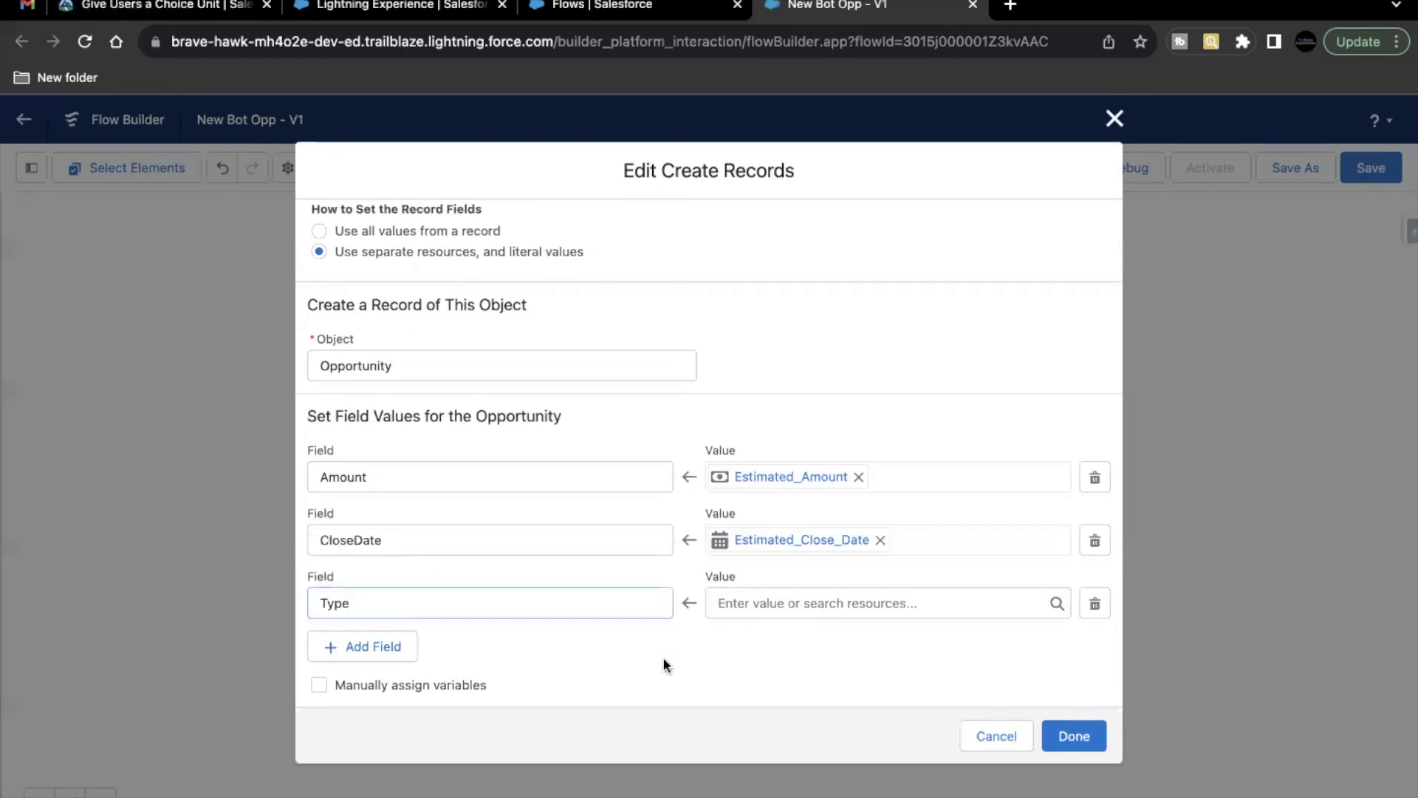
left_click(756, 606)
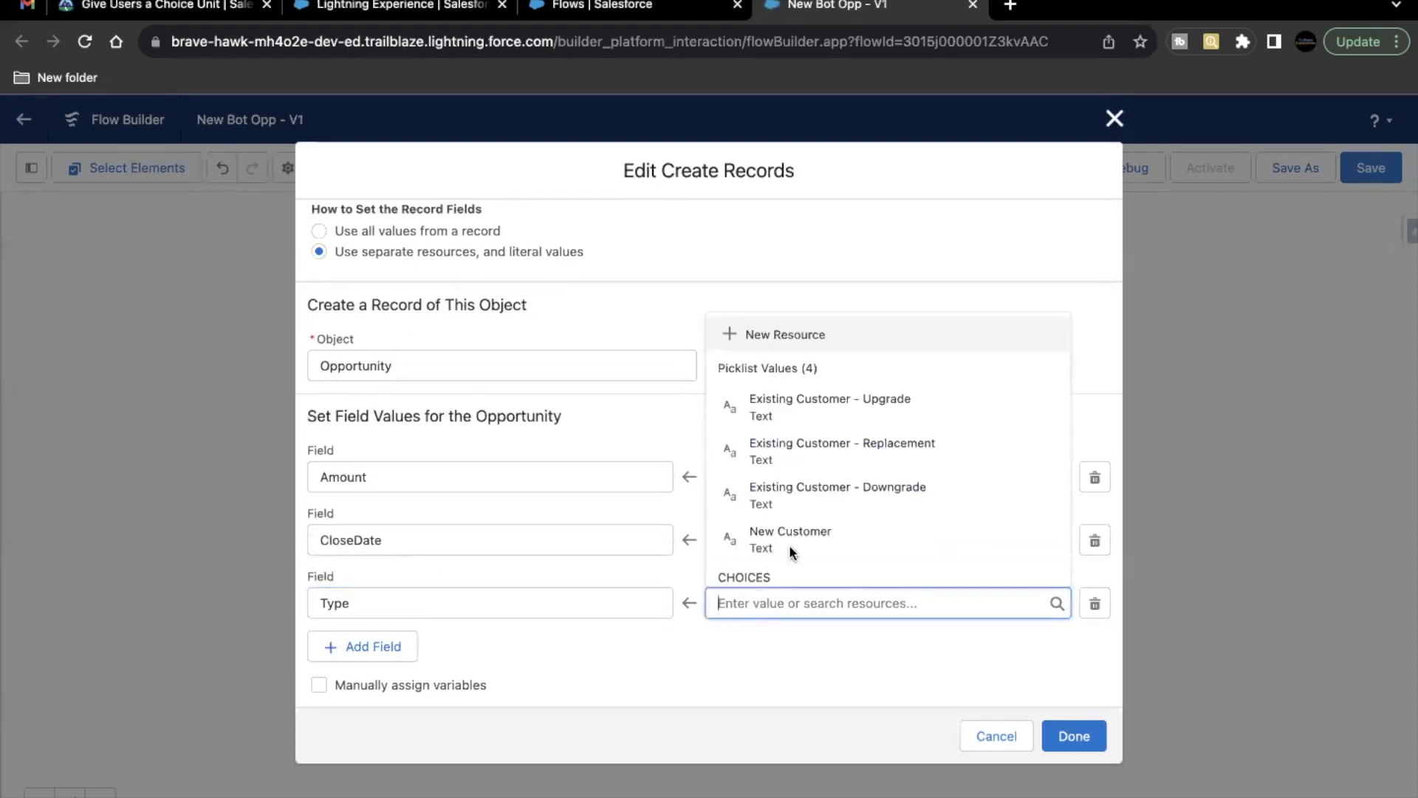
type("ne")
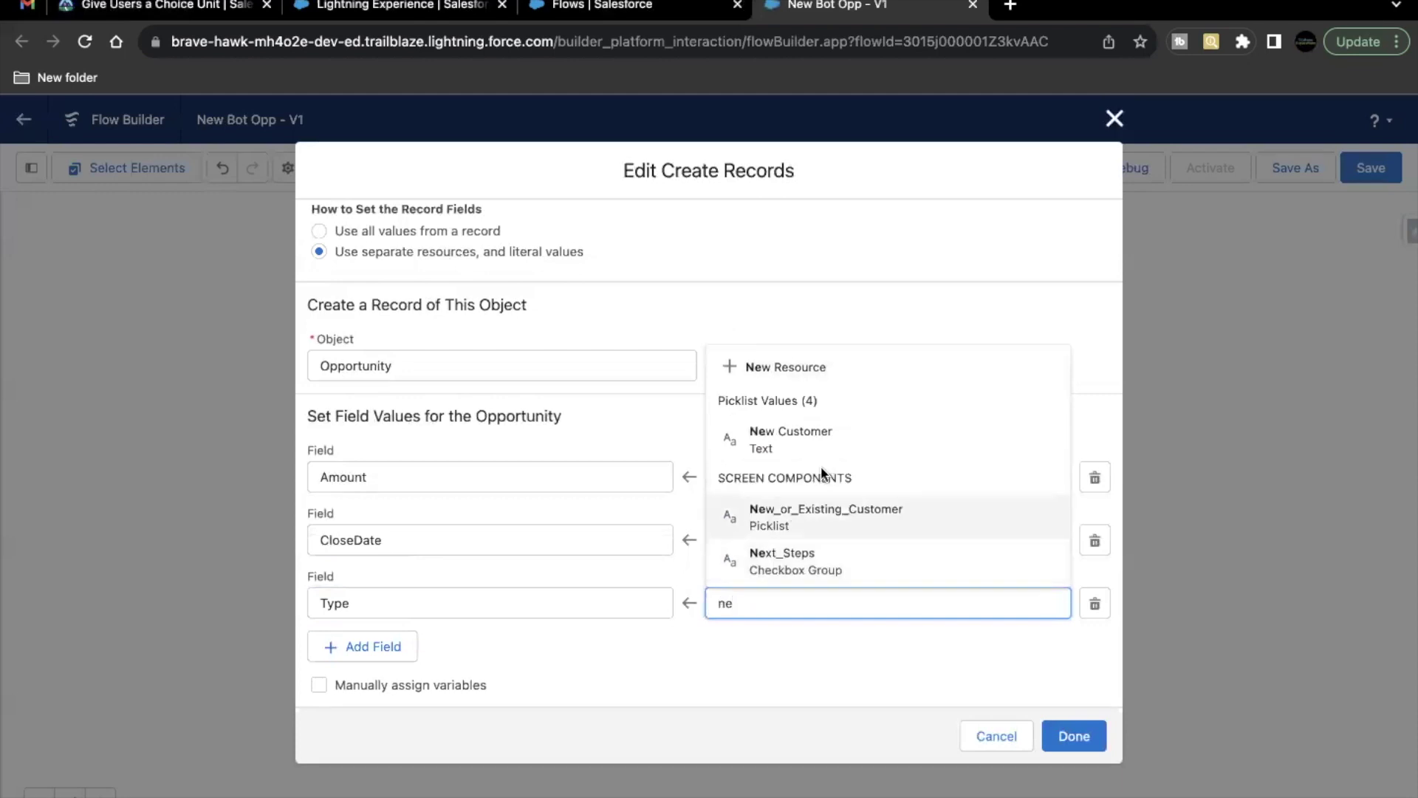
left_click(816, 525)
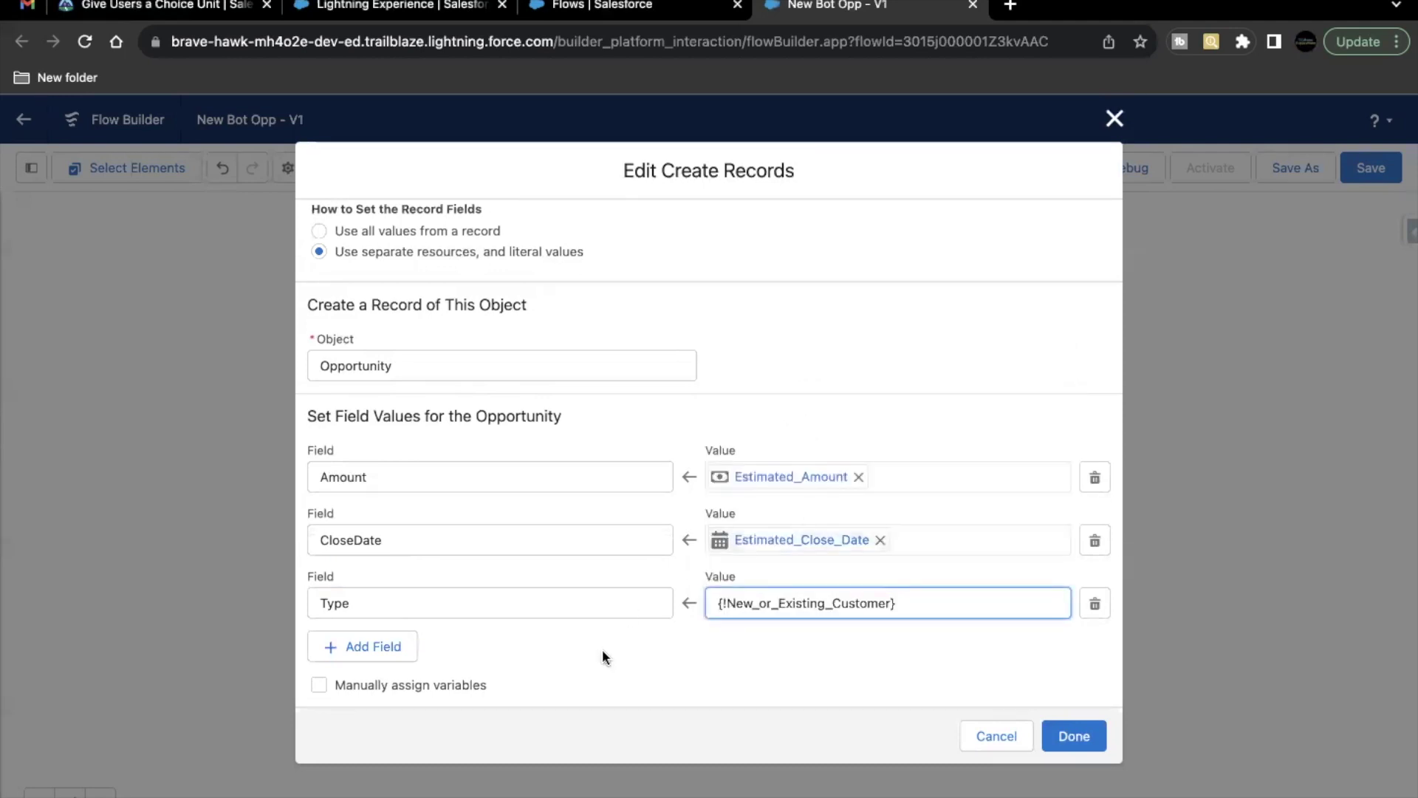
Add the NextStep field to the Create Opp element's field values and map it to the Next_Steps checkbox group
left_click(398, 659)
left_click(393, 666)
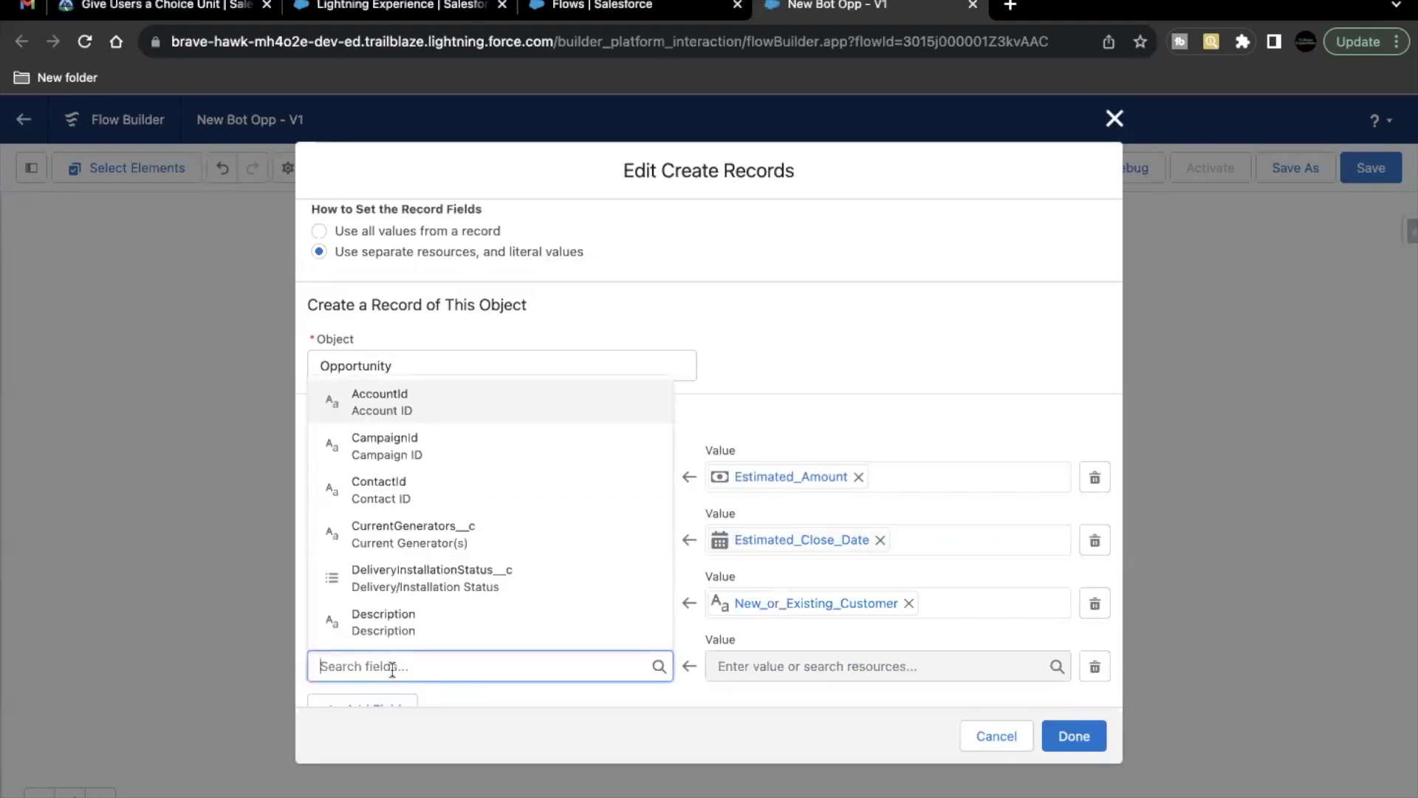
type("next")
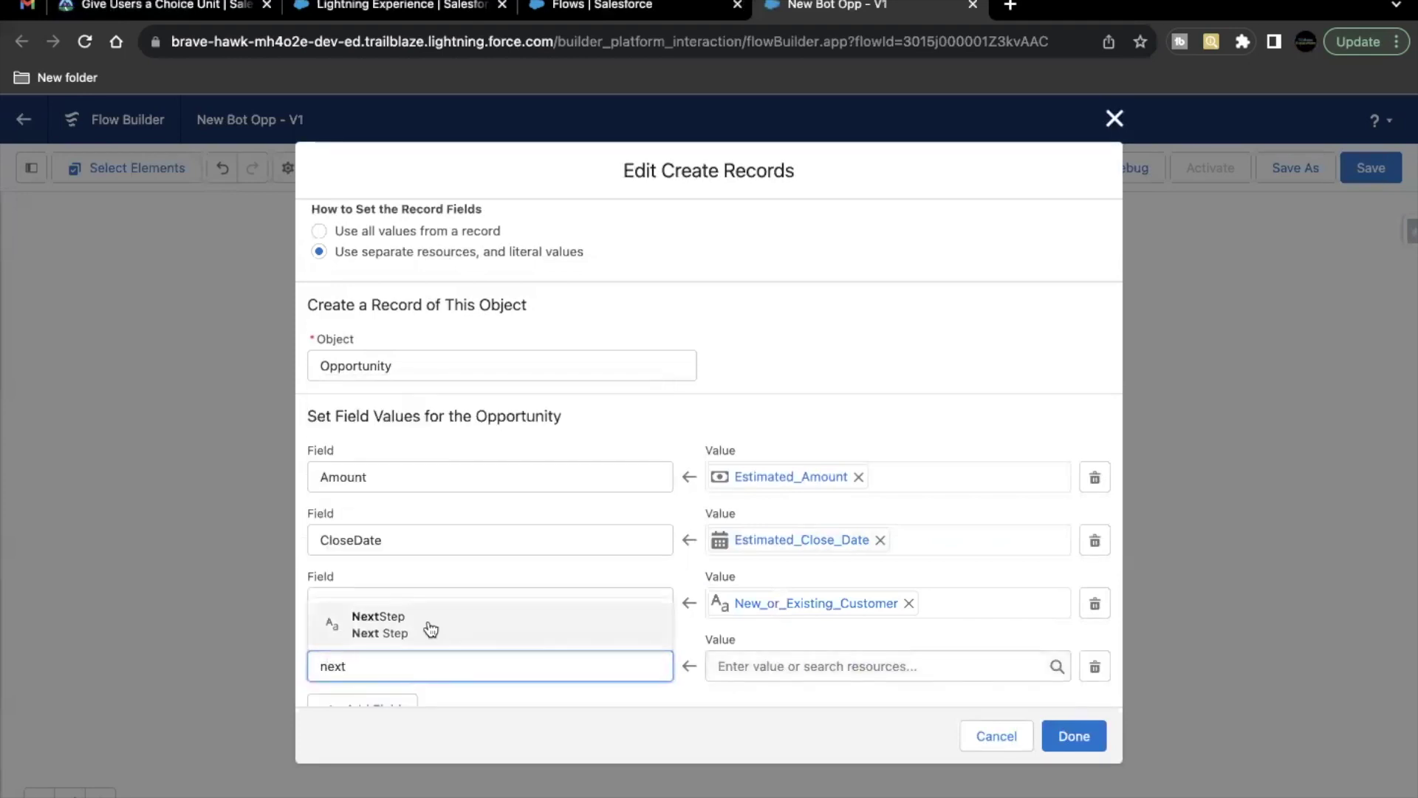
left_click(427, 624)
scroll(427, 622, "down", 2)
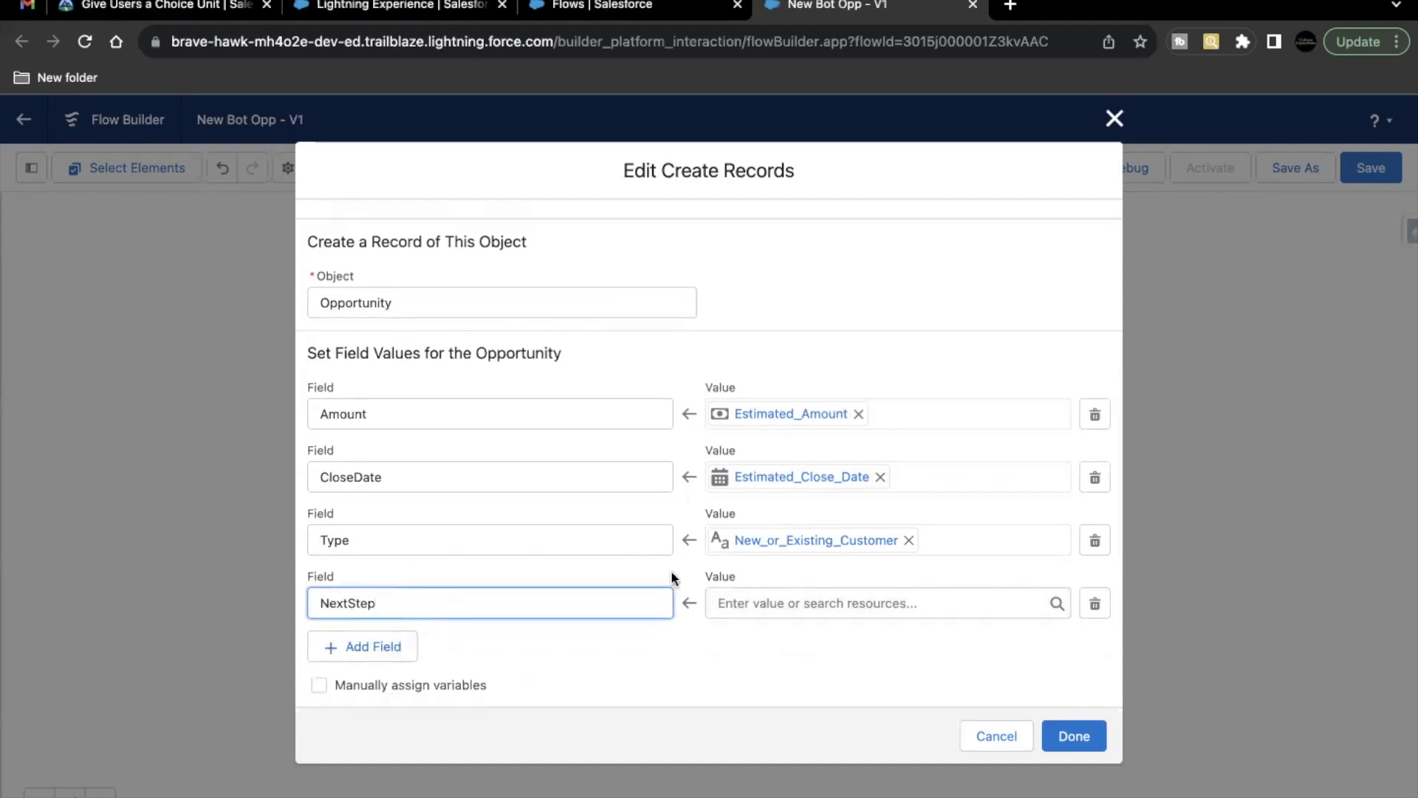
left_click(787, 589)
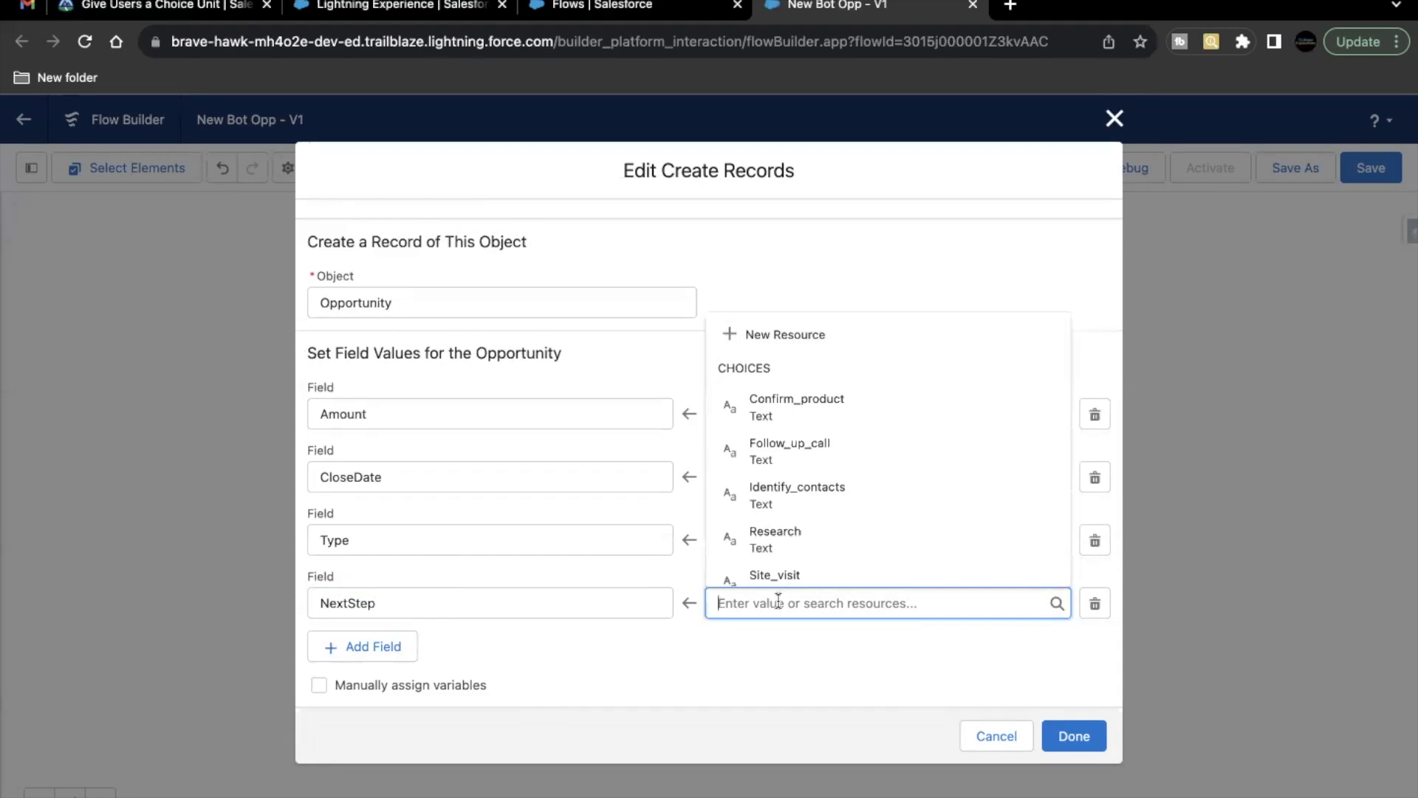
type("ne")
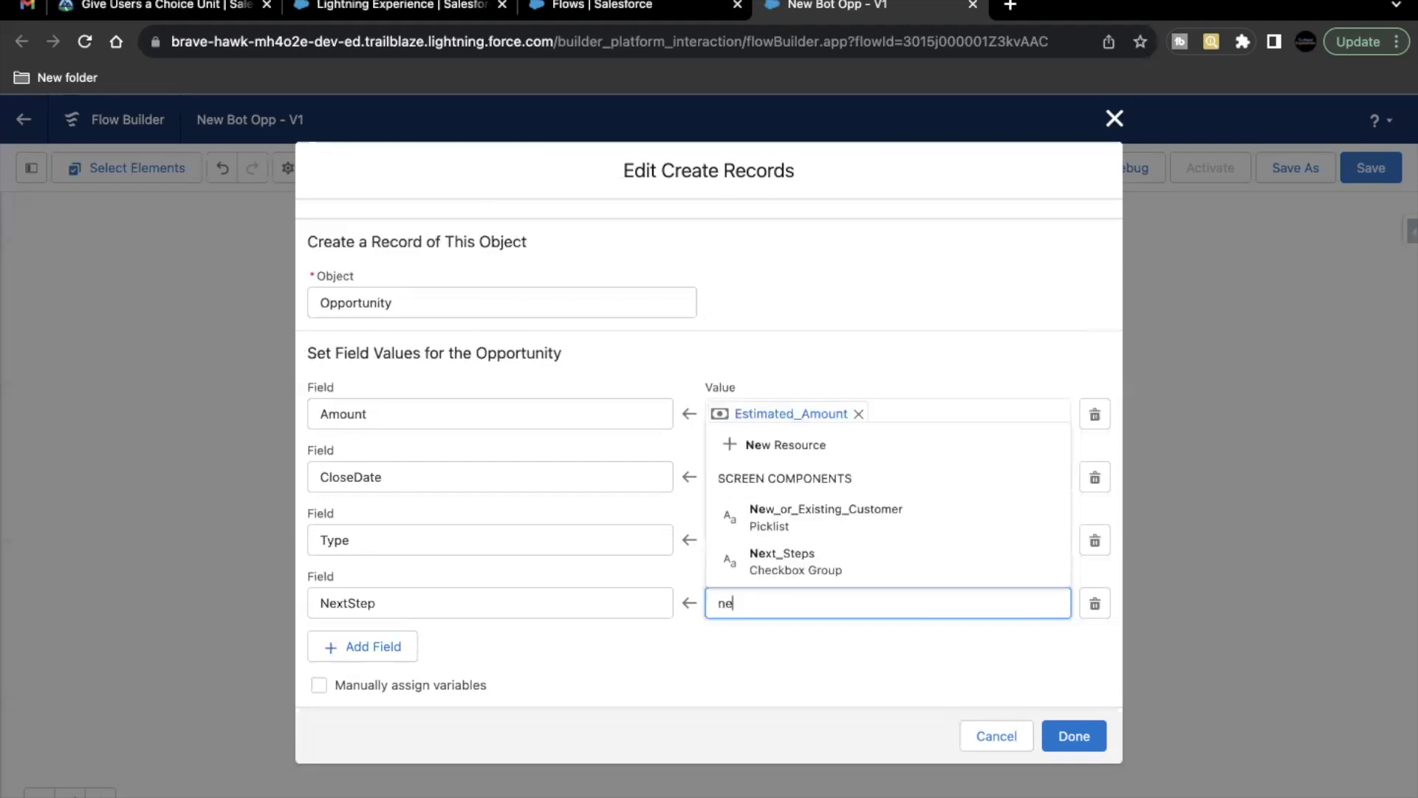
left_click(790, 566)
left_click(805, 639)
Finish editing the Create Opp element and save the New Bot Opp flow
scroll(738, 637, "up", 1)
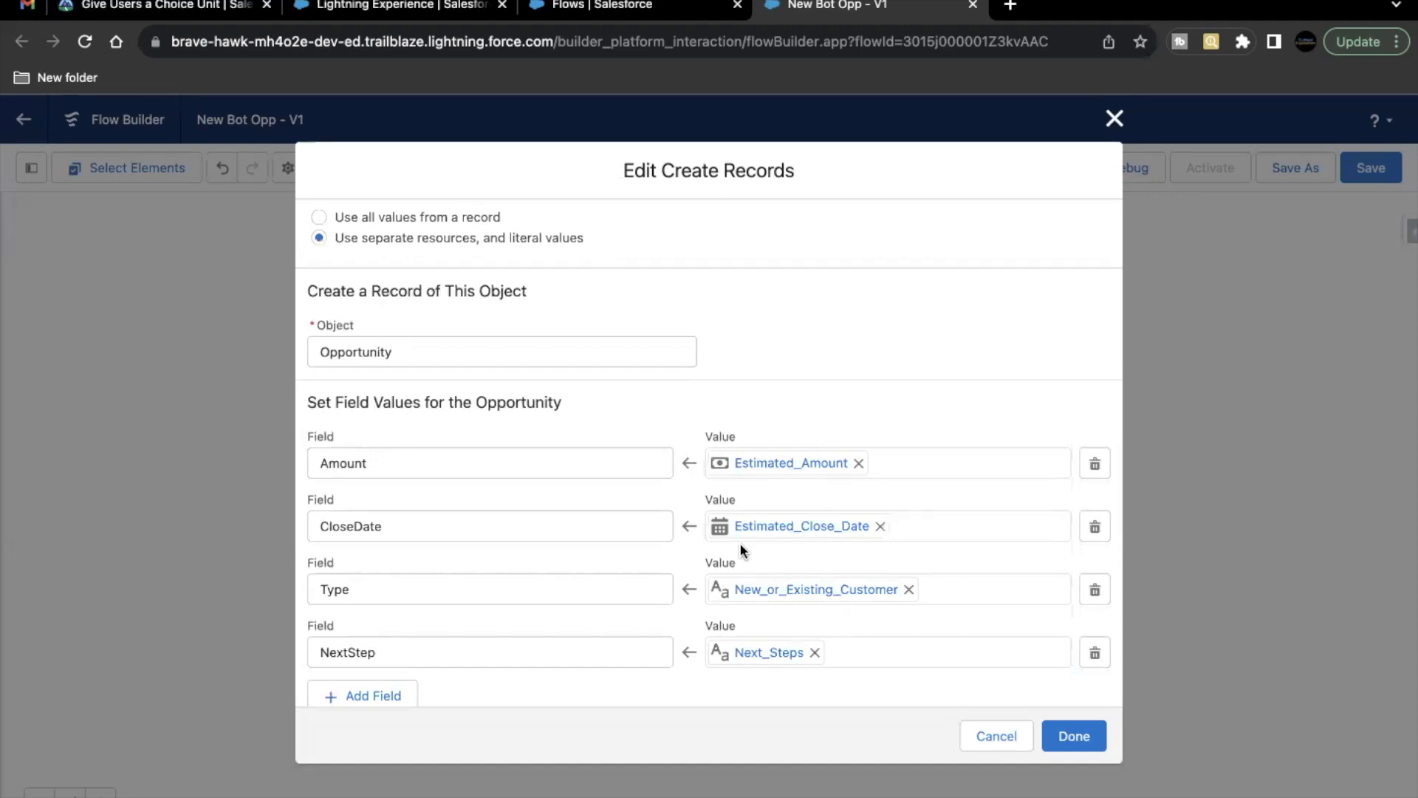
scroll(738, 542, "down", 1)
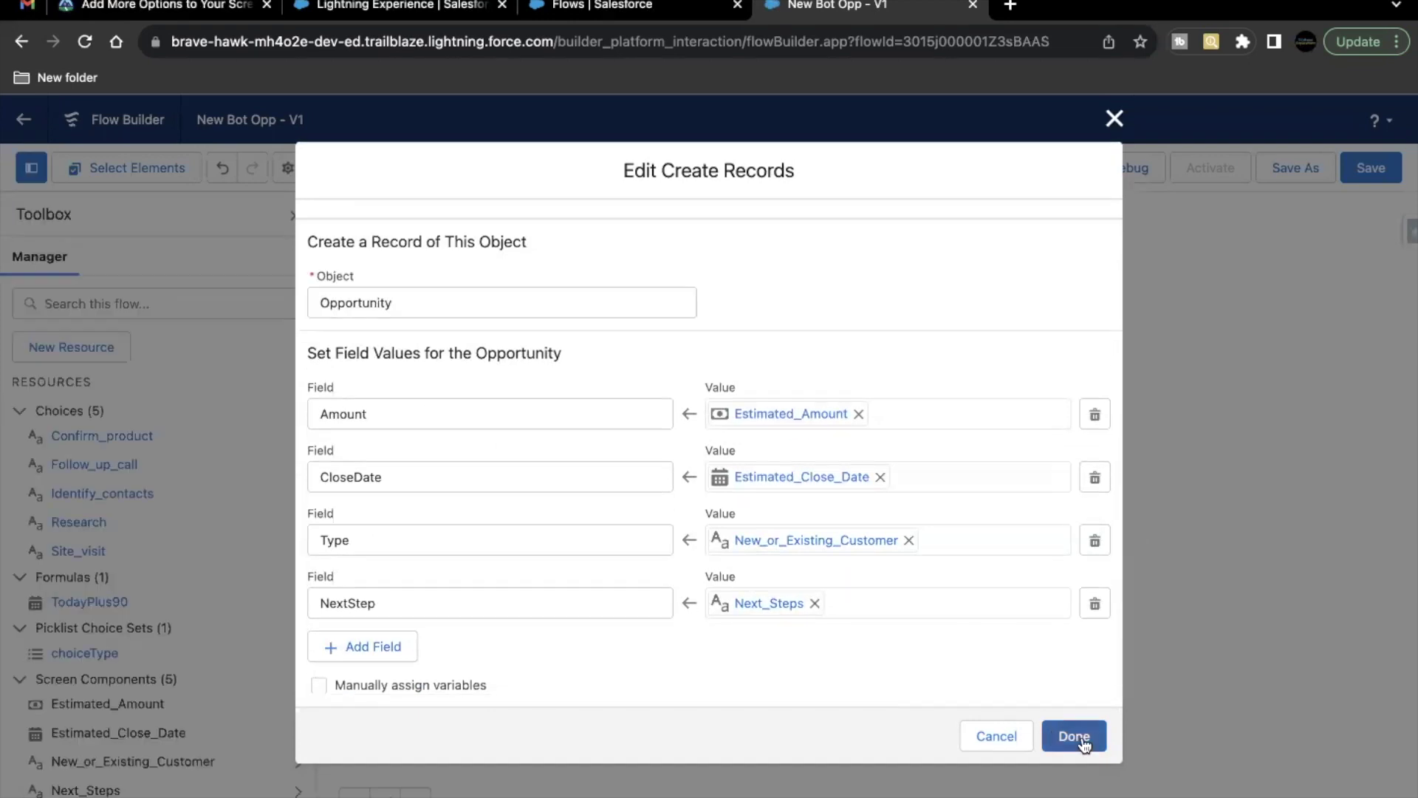
left_click(1075, 736)
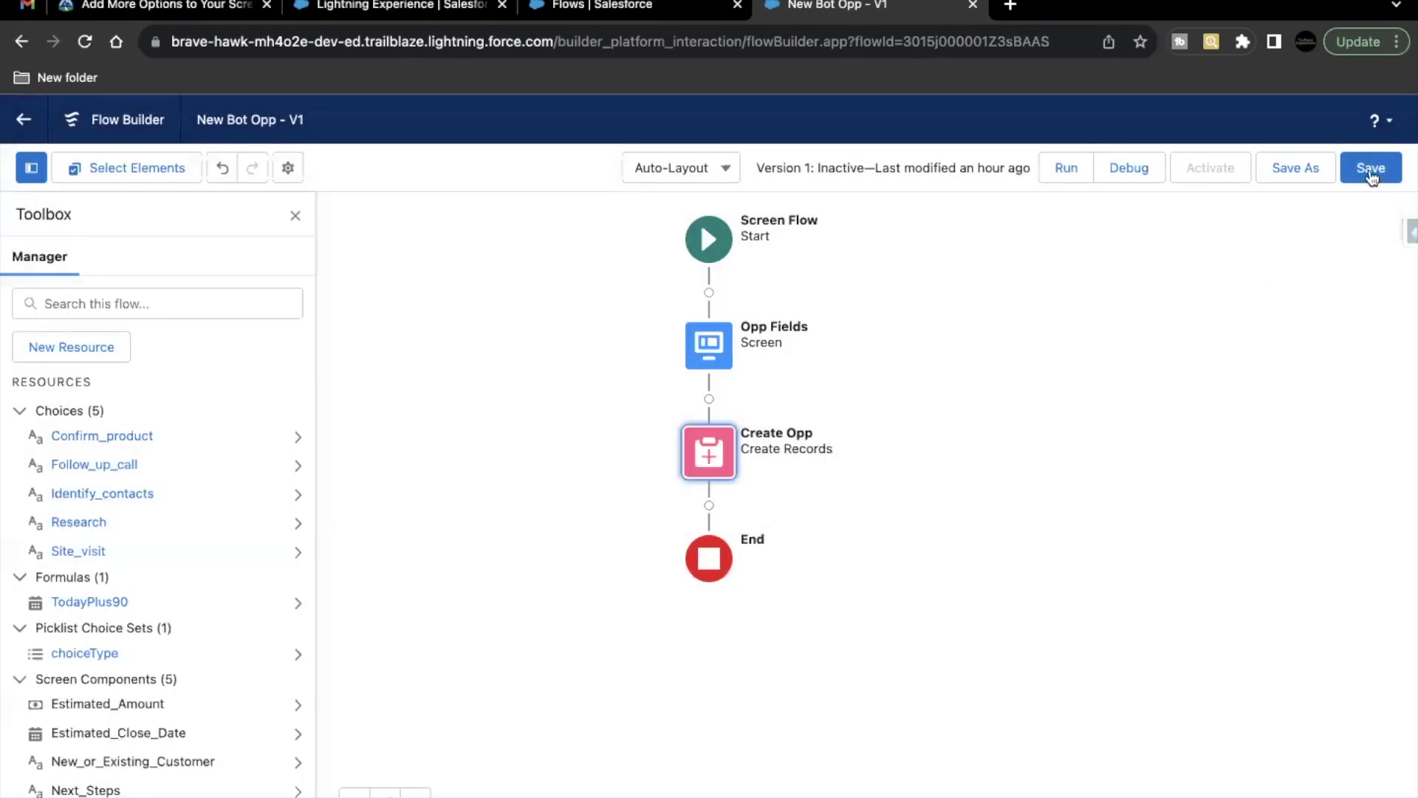
left_click(1371, 168)
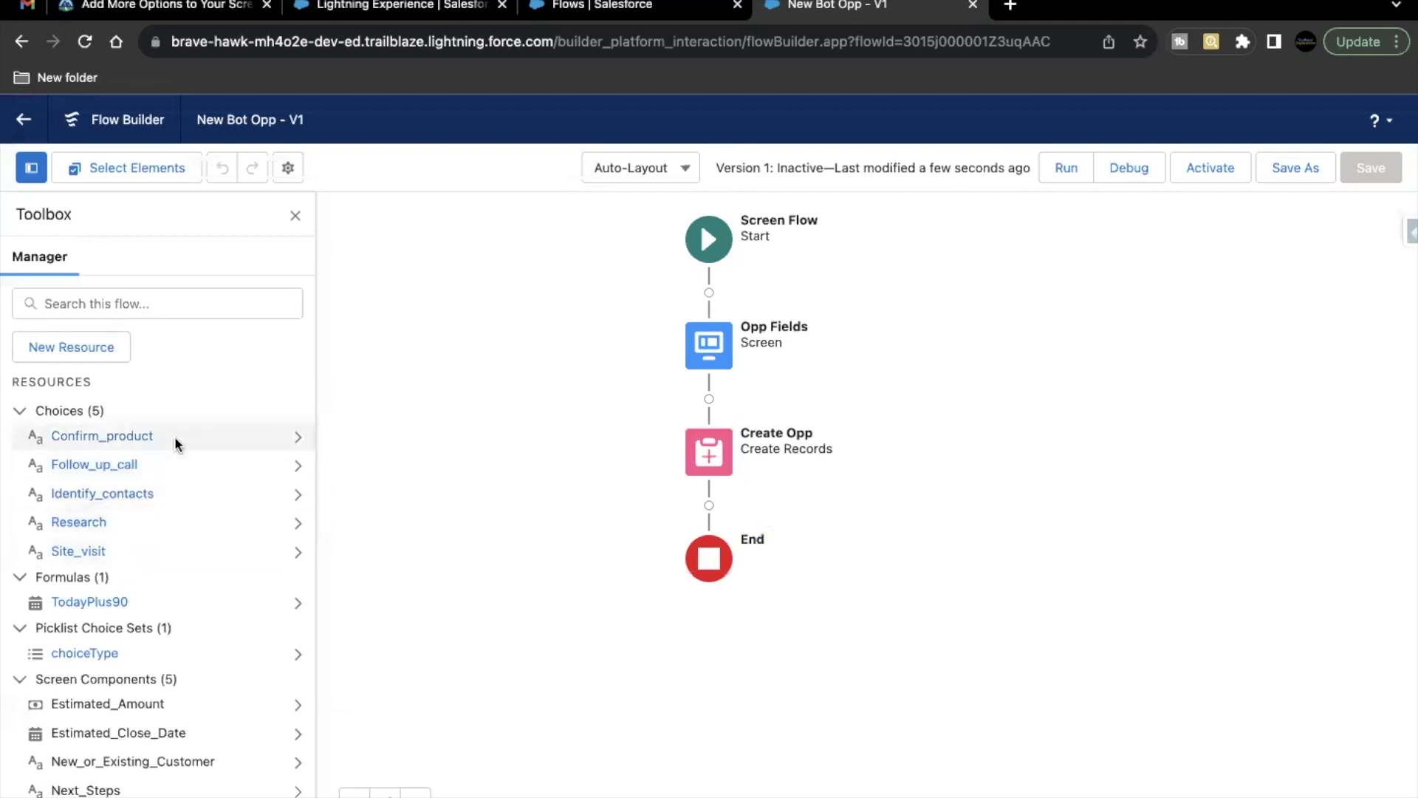
Review the API name, label and value of the Confirm_product choice, close it and save the flow again
left_click(136, 443)
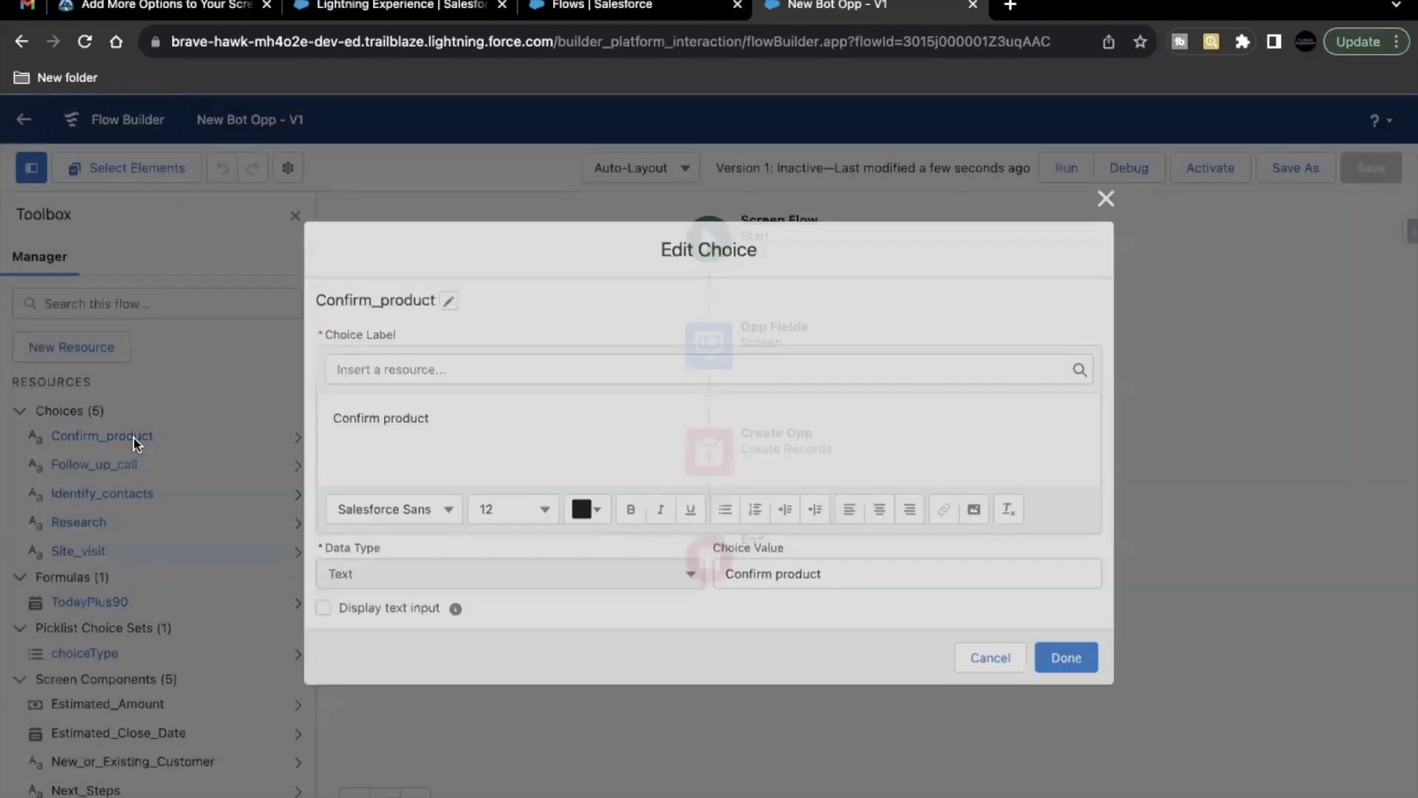
left_click(443, 299)
left_click_drag(427, 266, 319, 265)
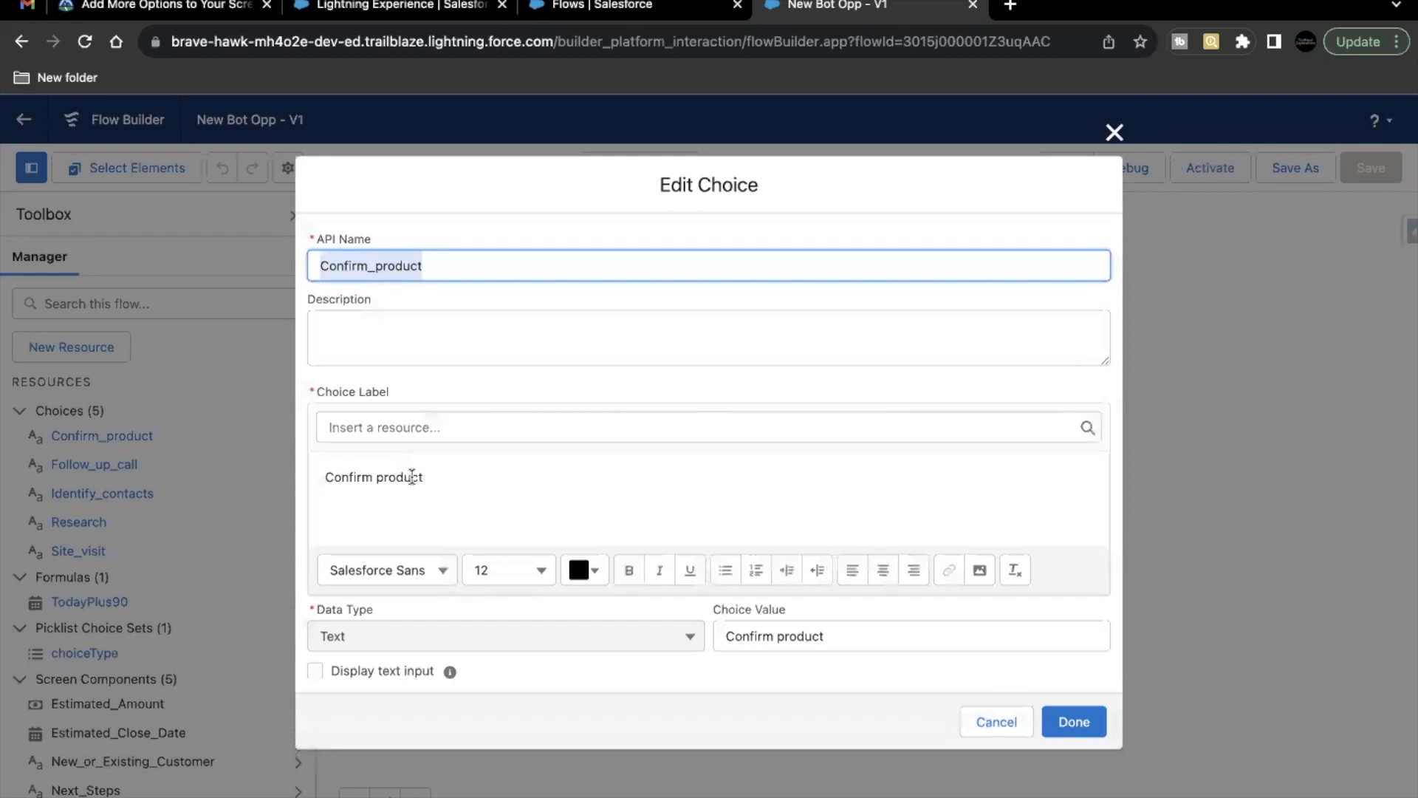
left_click_drag(423, 477, 329, 470)
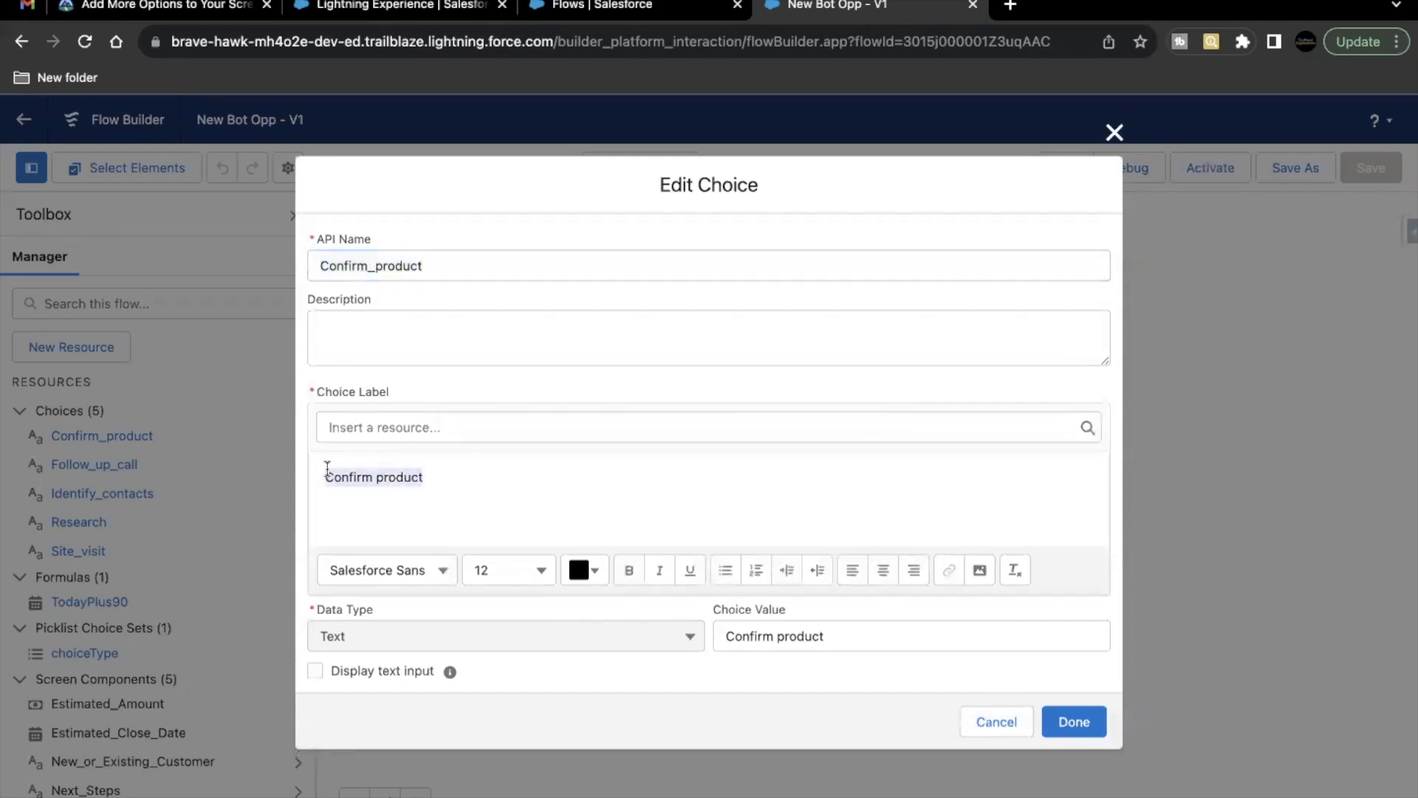
left_click(327, 469)
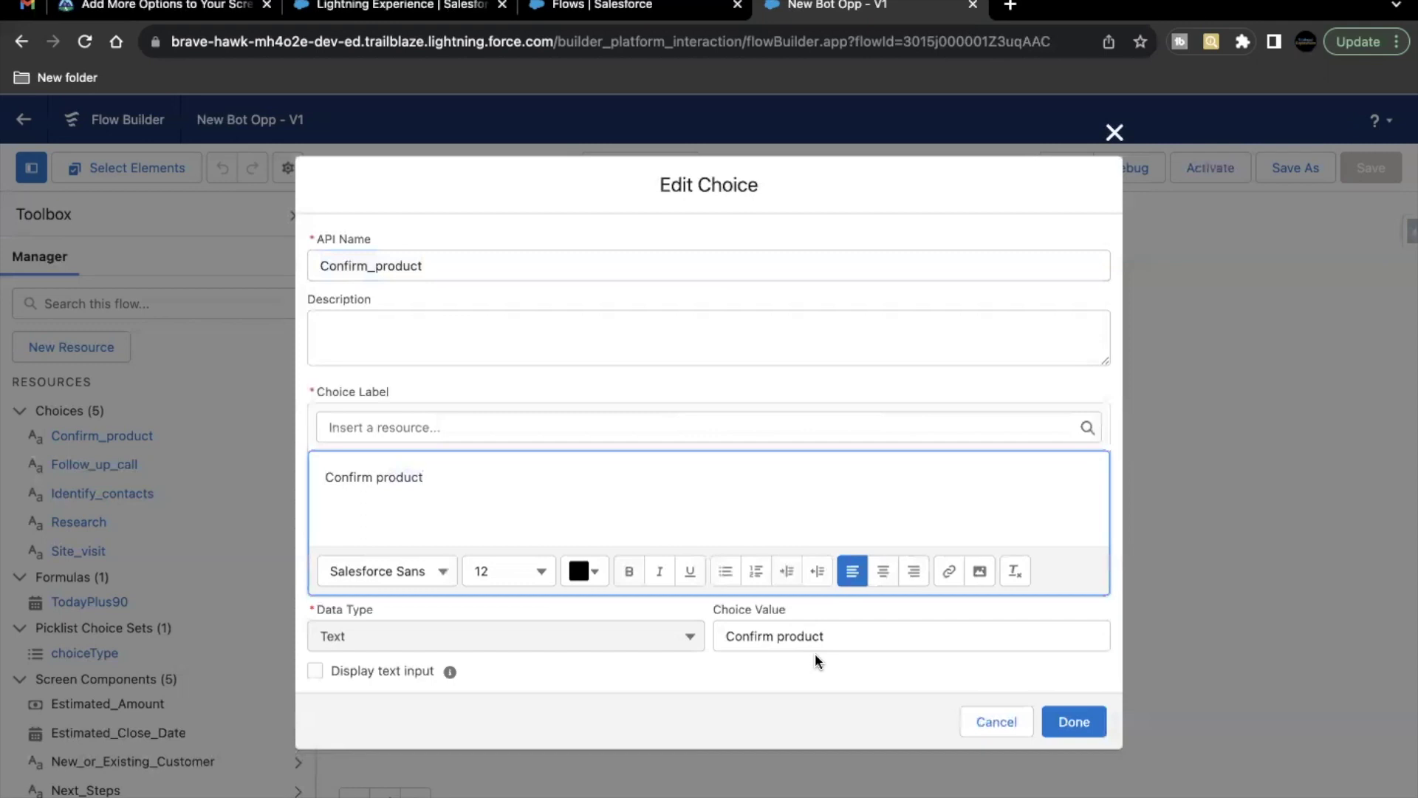
left_click(1073, 721)
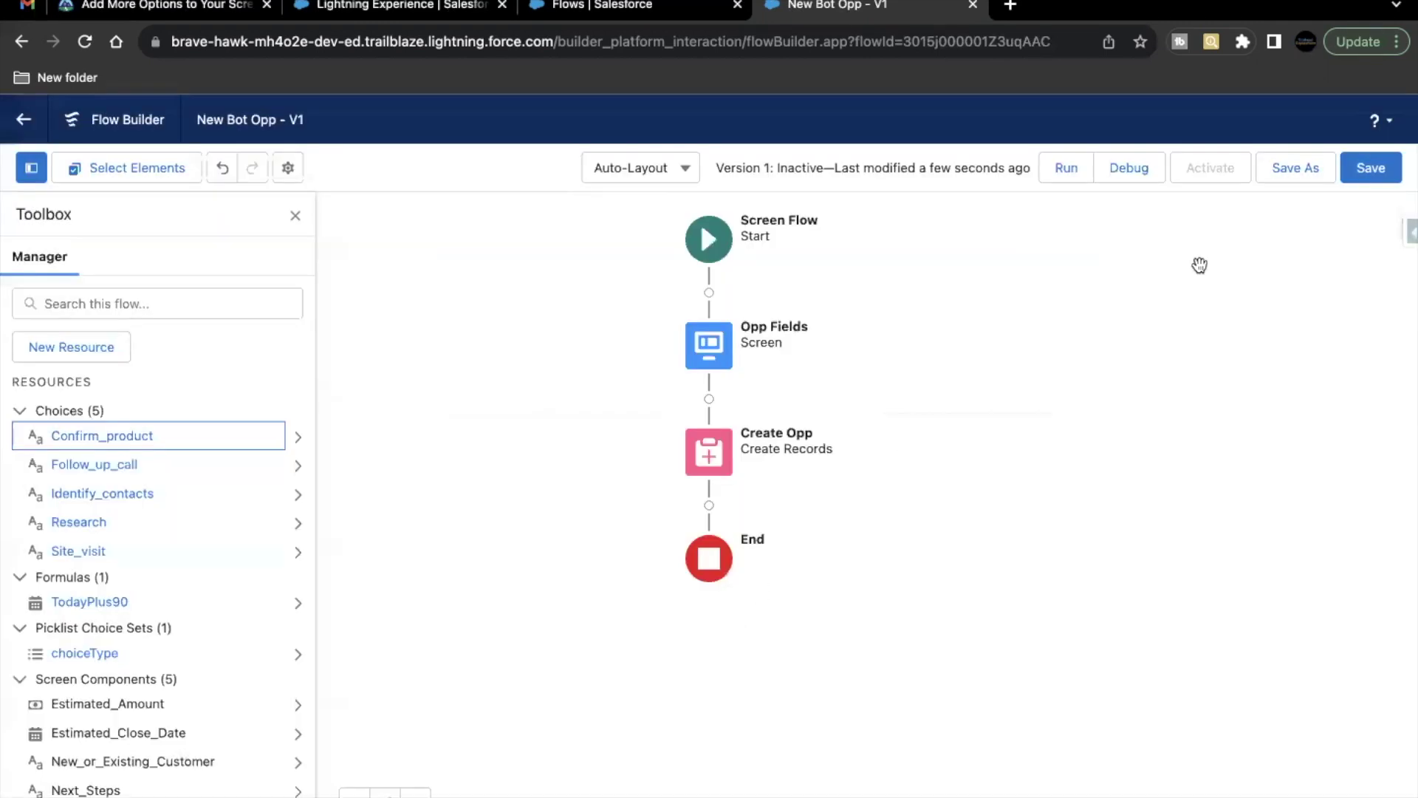
left_click(1367, 181)
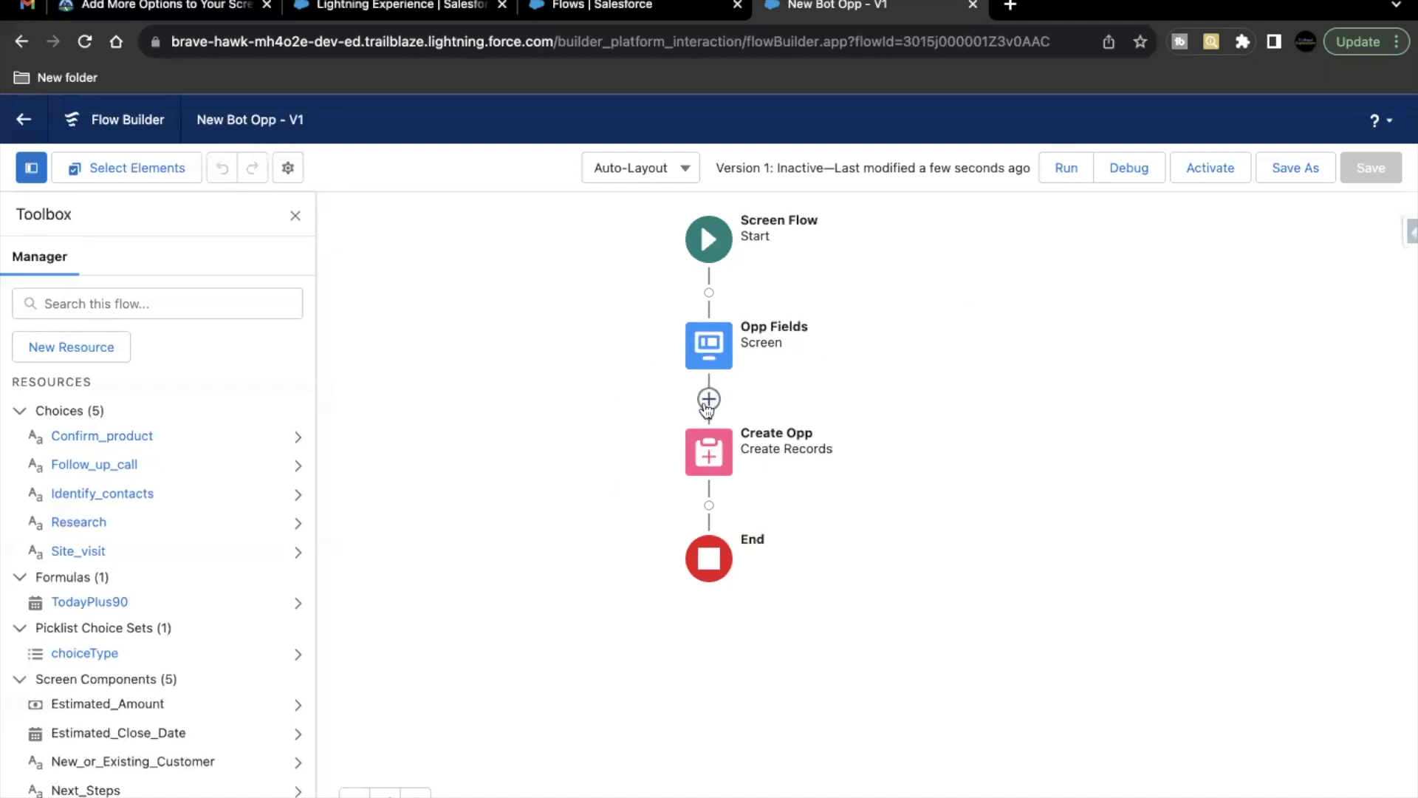
Reopen the Create Opp element to review its field value mappings, and close it without changes
double_click(820, 452)
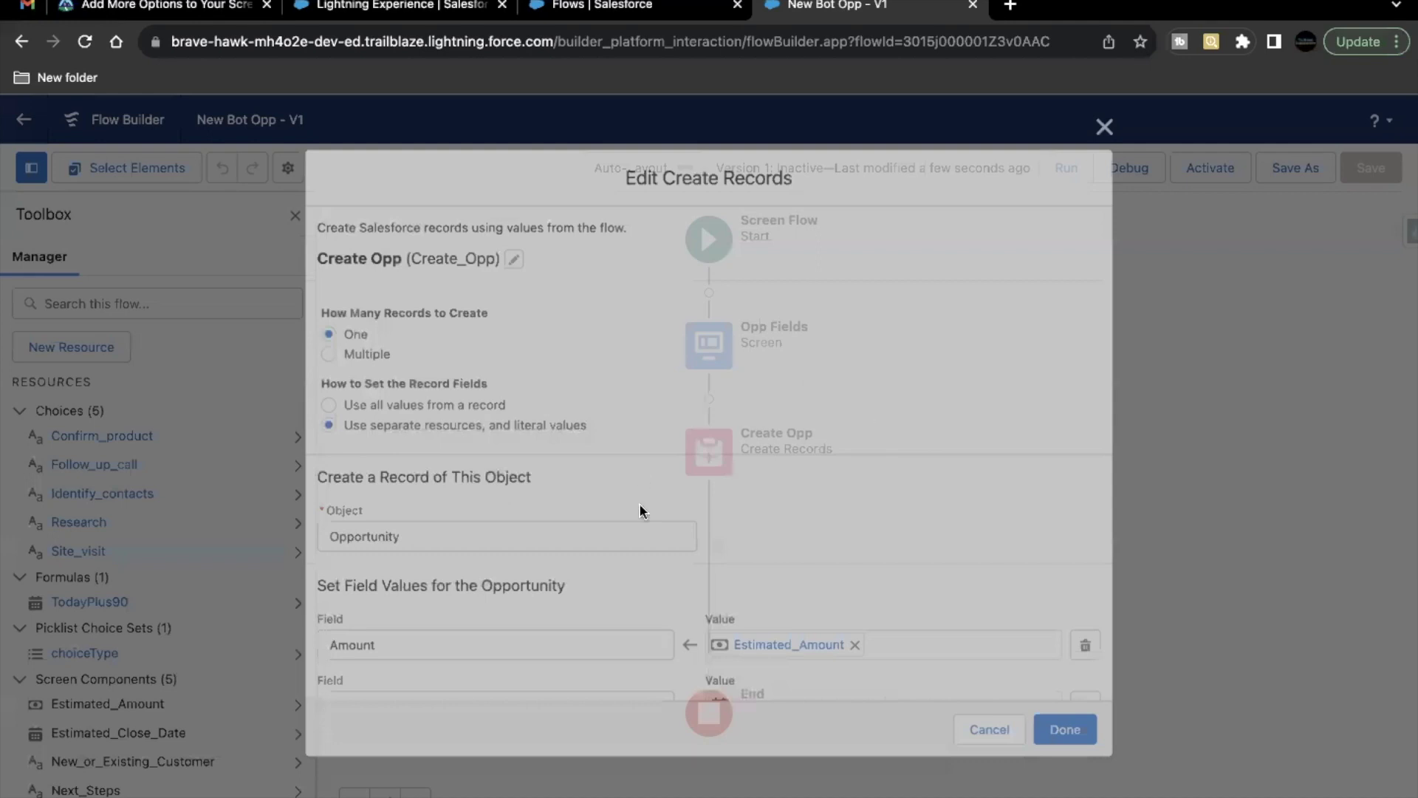
scroll(639, 505, "down", 3)
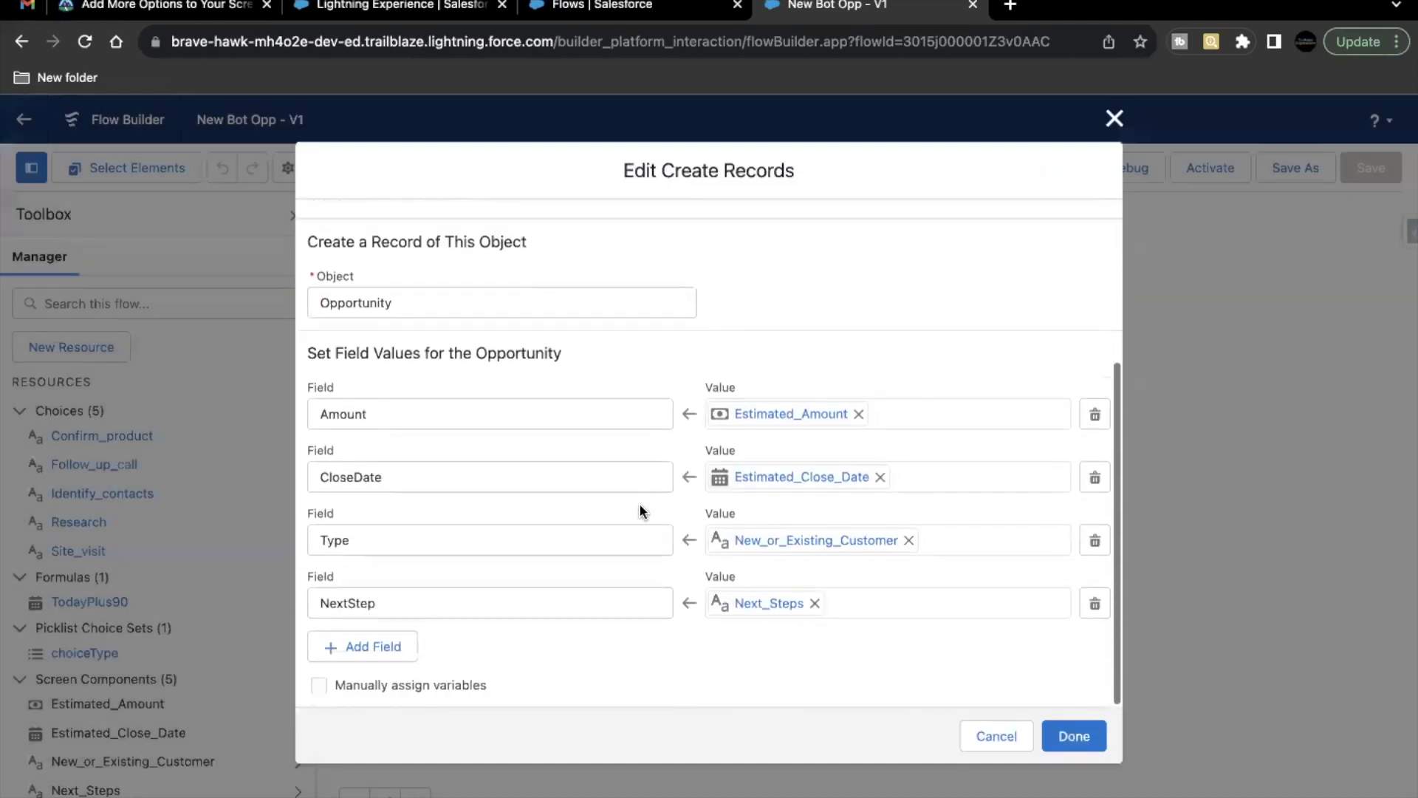
left_click(1114, 118)
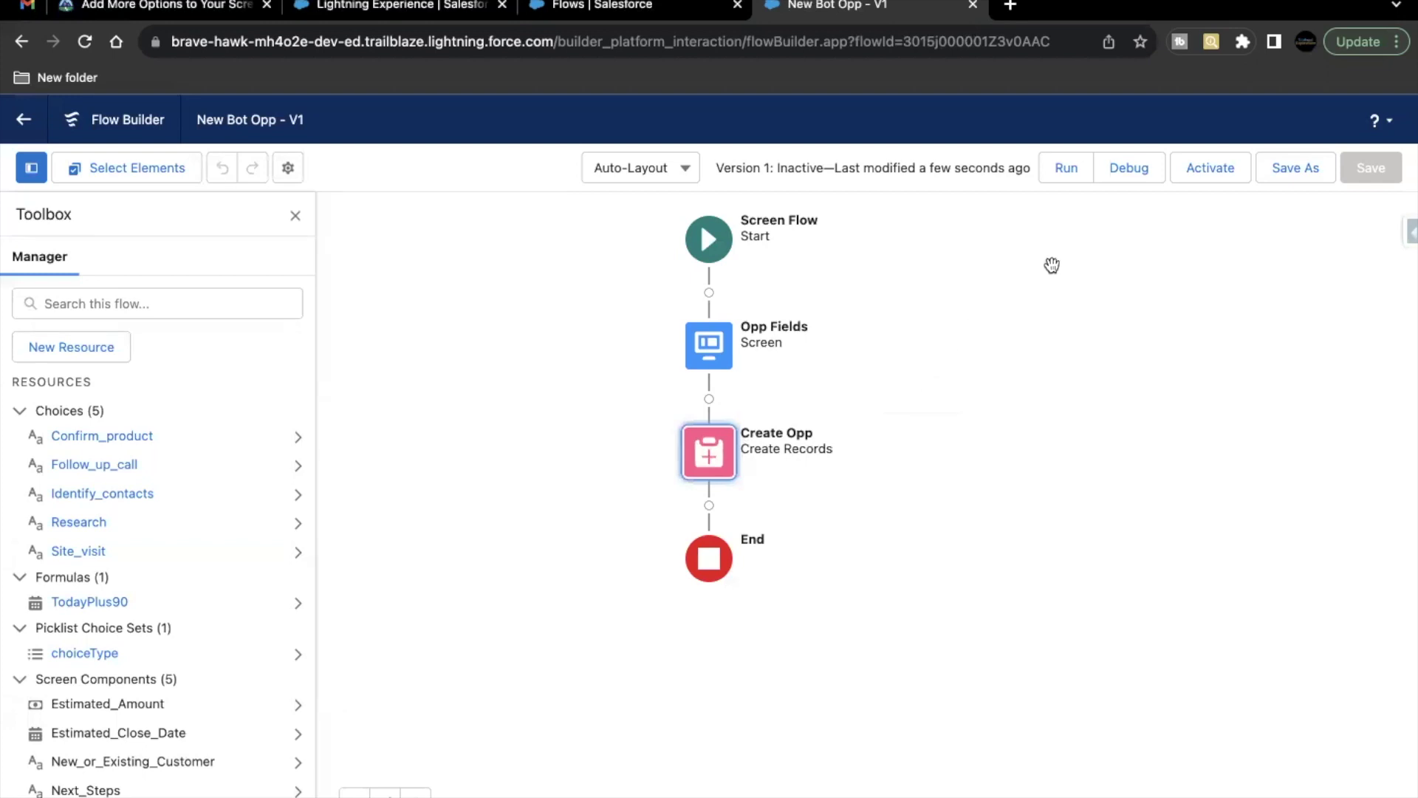
Debug the New Bot Opp flow and examine the New or Existing Customer options and the Next Steps checkboxes
left_click(1128, 176)
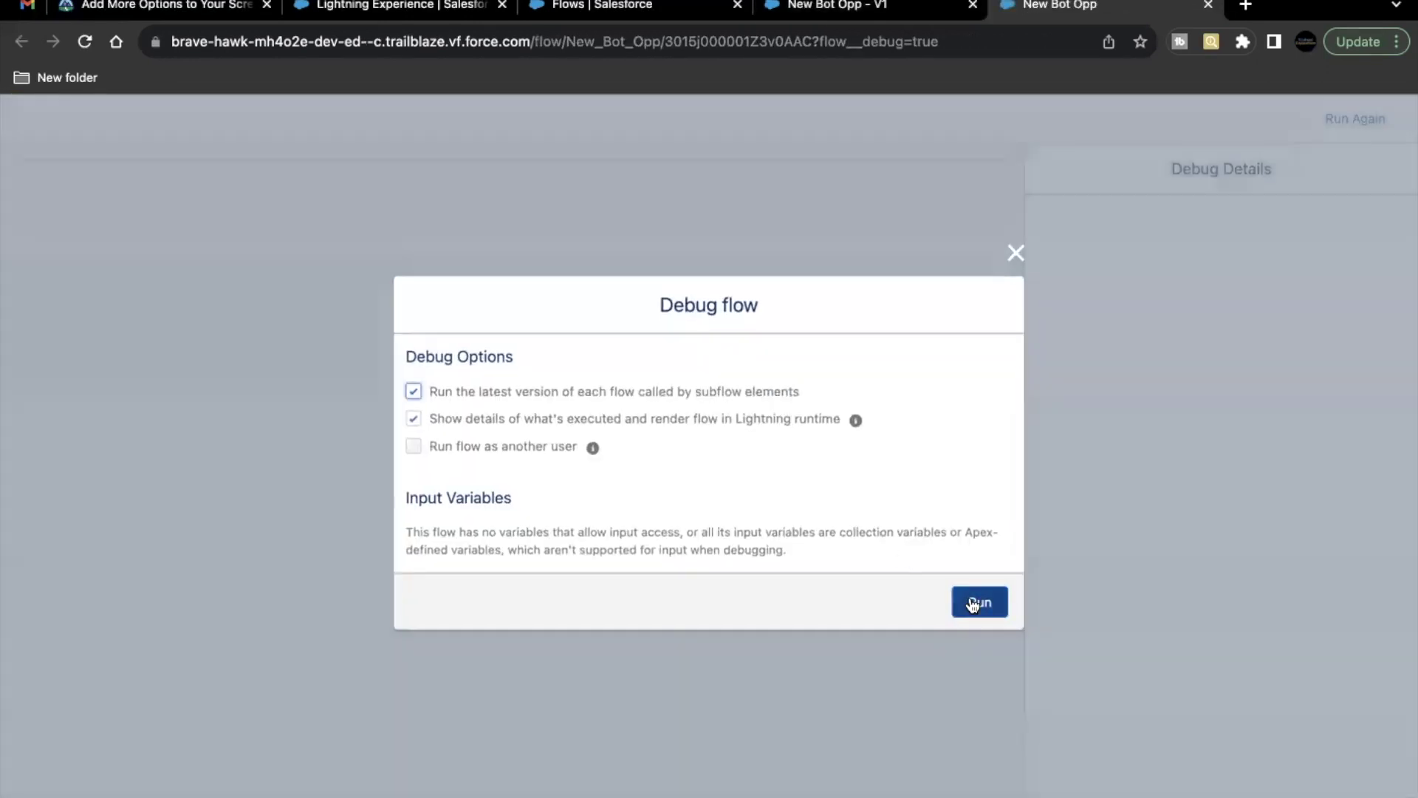
left_click(970, 602)
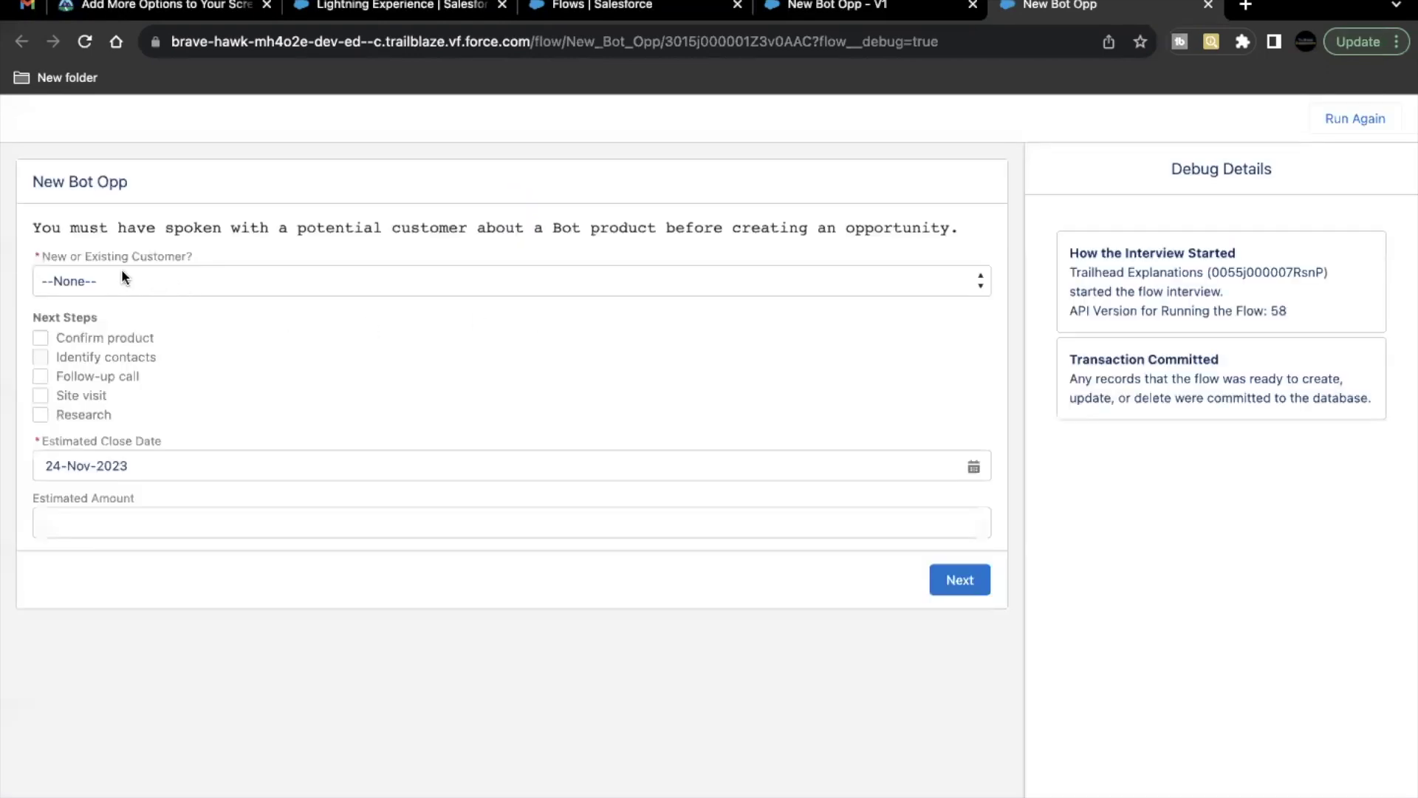
left_click(102, 272)
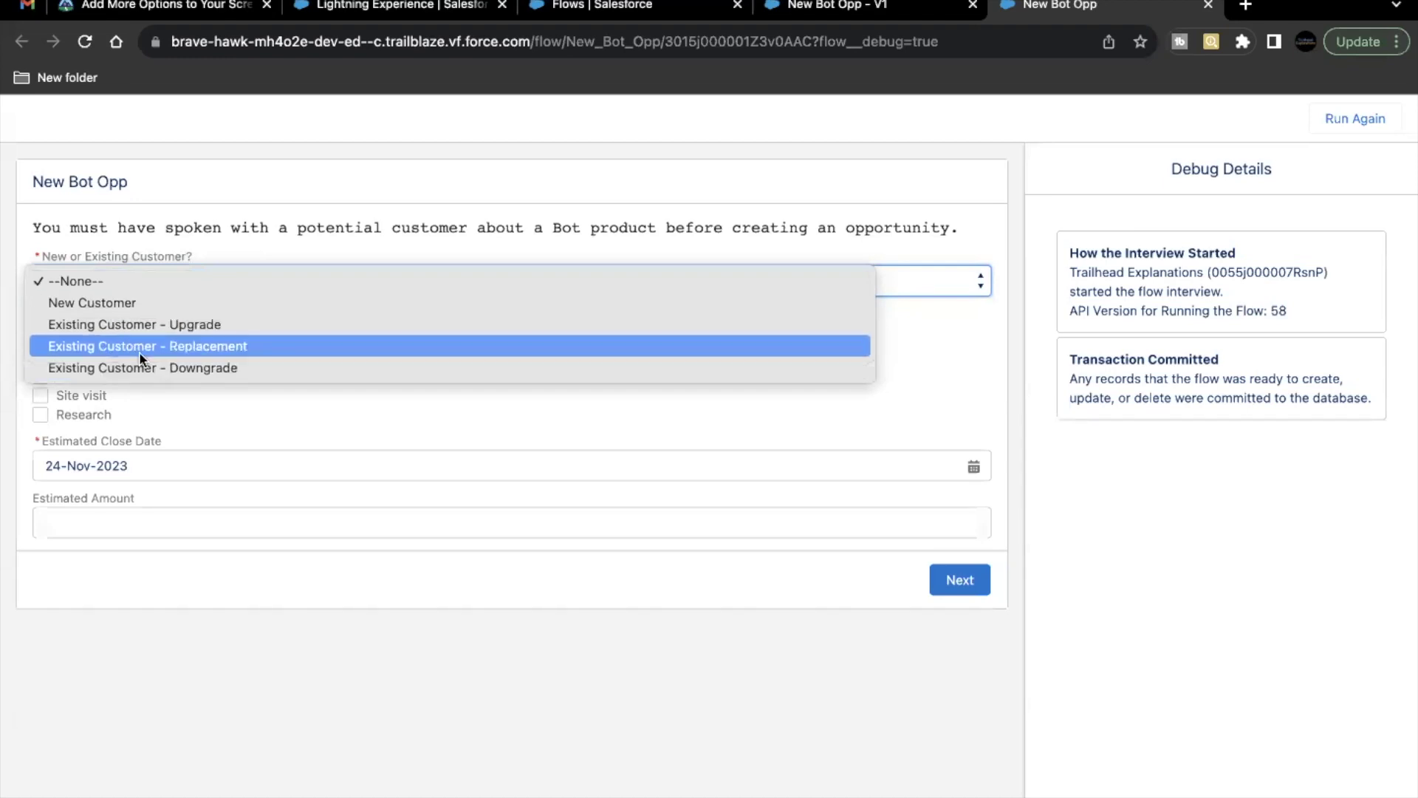
left_click(294, 257)
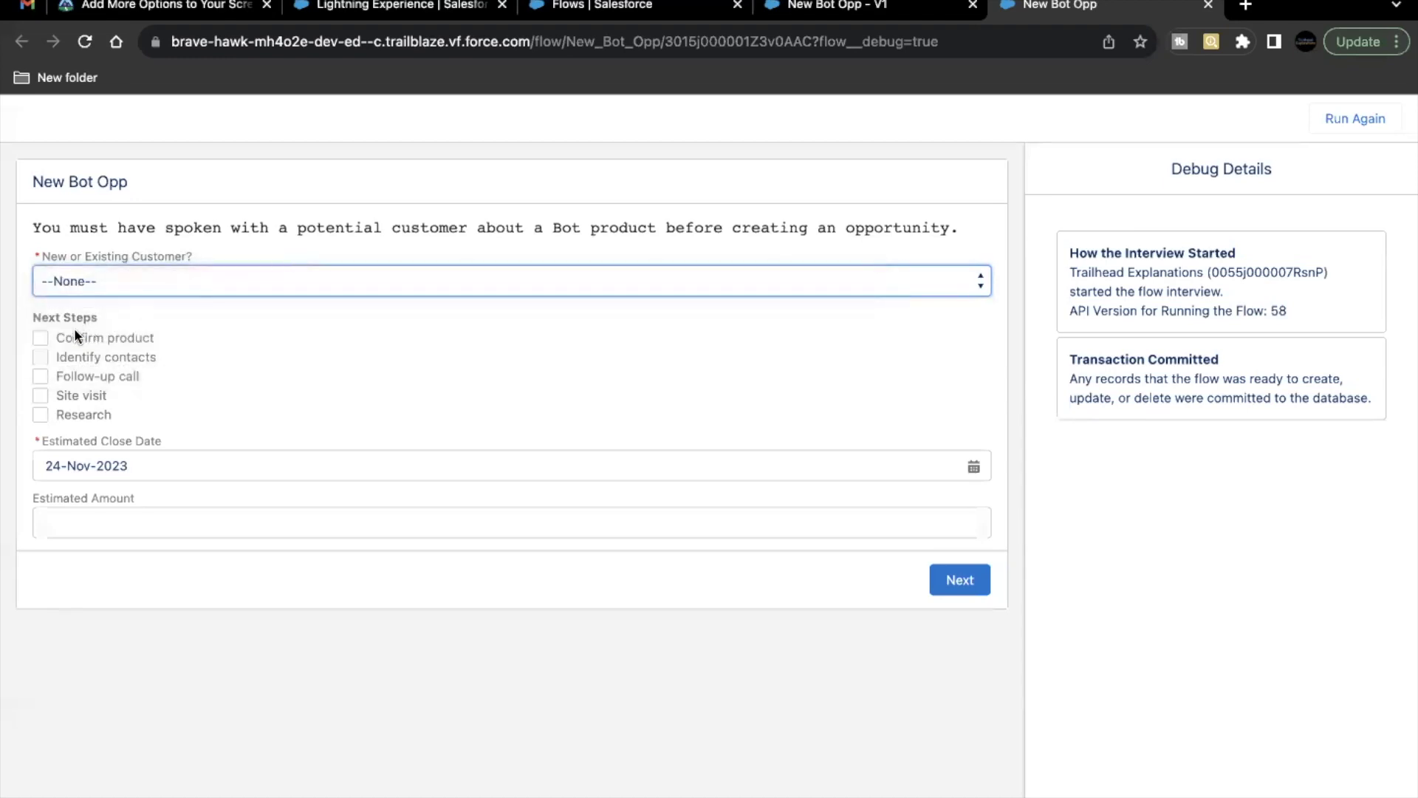
left_click_drag(44, 317, 77, 318)
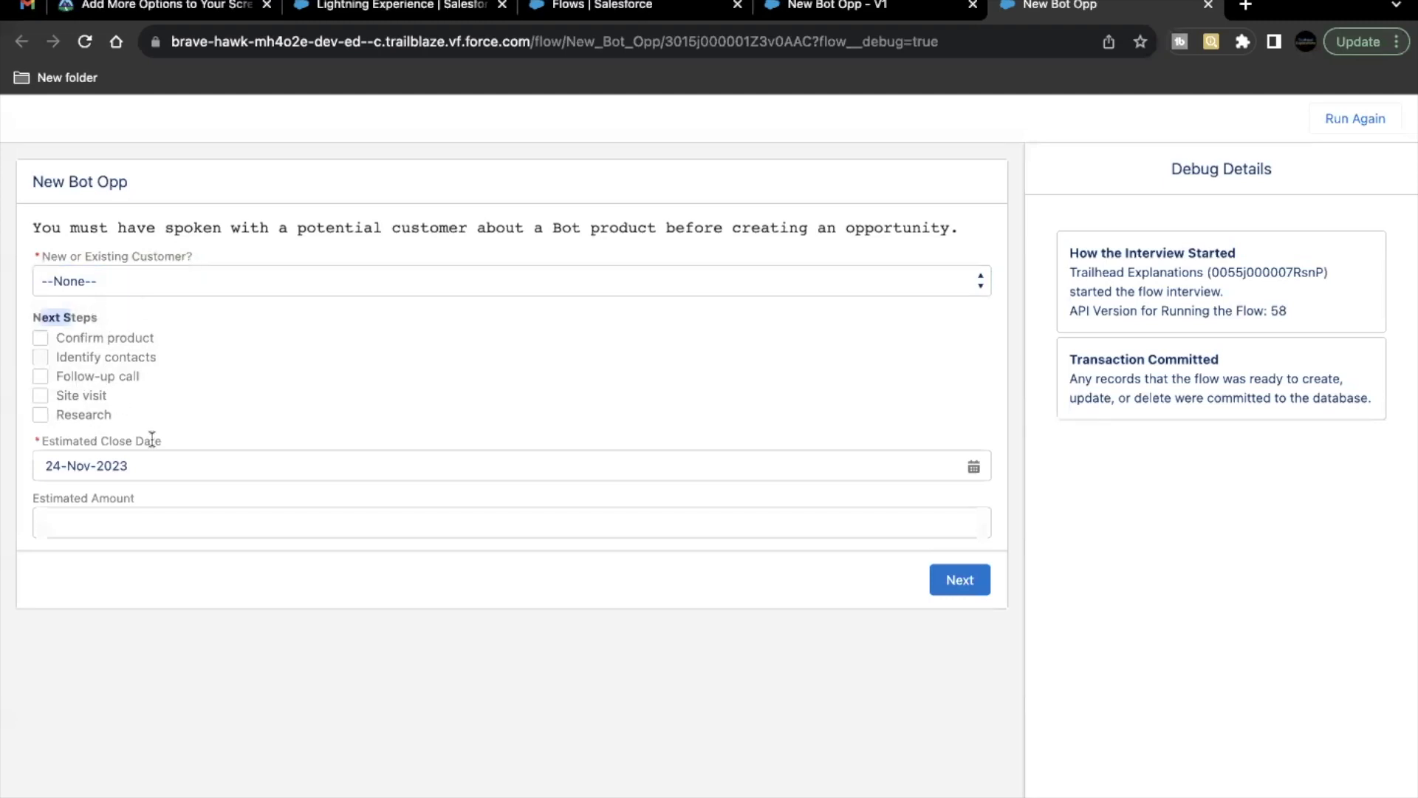
Select Confirm product, Follow-up call and Site visit as next steps, and set New or Existing Customer to Existing Customer - Upgrade
left_click(92, 338)
left_click(86, 376)
left_click(81, 395)
left_click(164, 290)
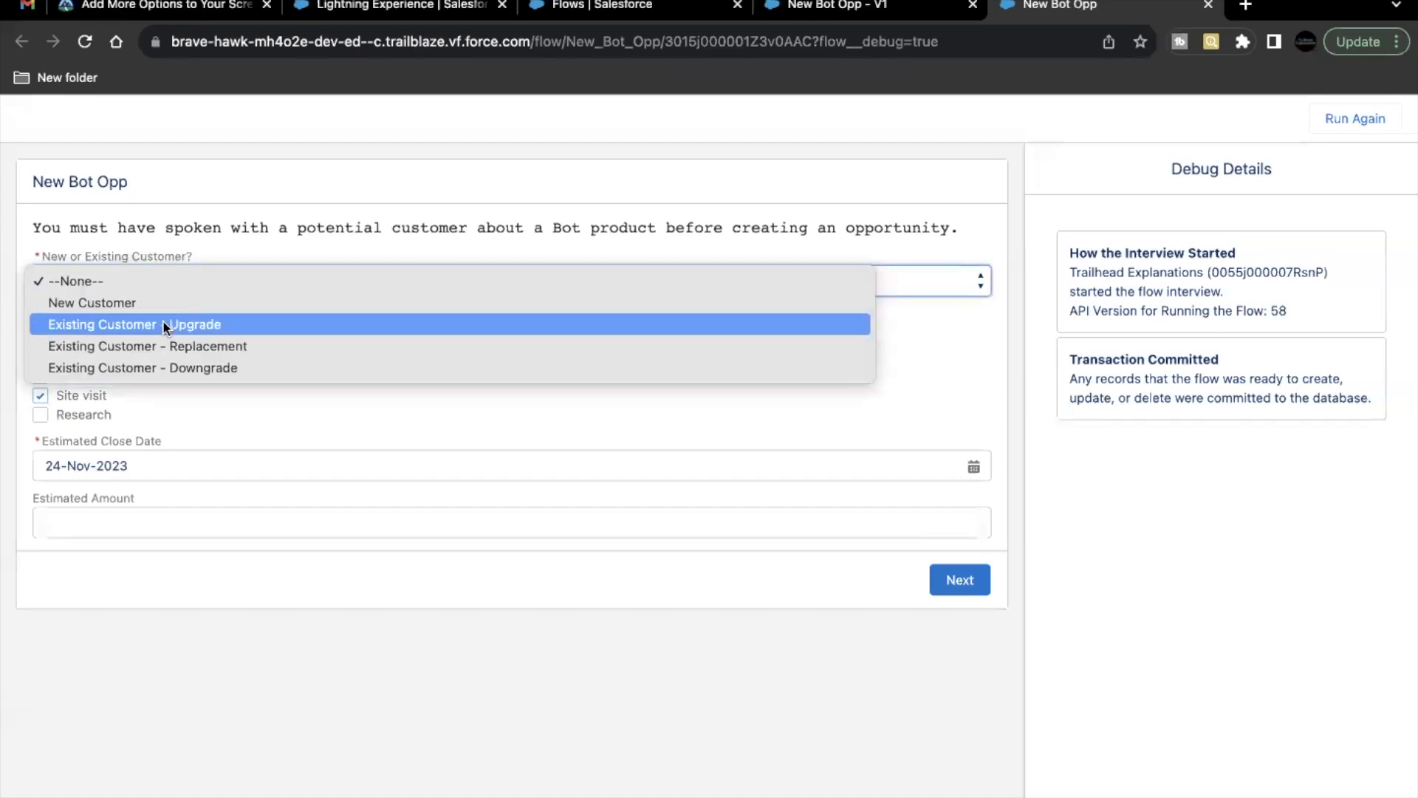
left_click(164, 325)
Set the Estimated Amount to 233.56, submit the screen, and examine the Create Opp entry in the debug details
left_click(147, 513)
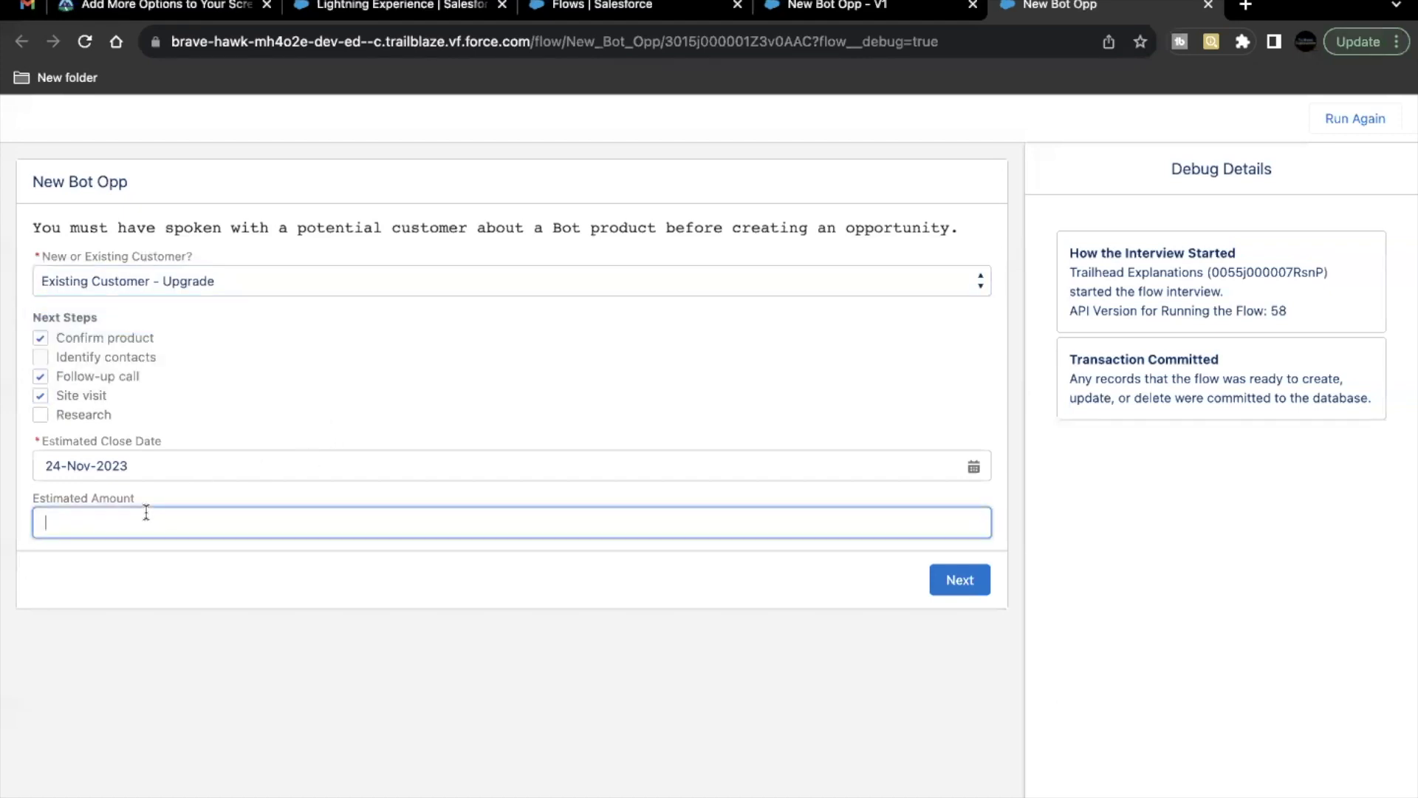
type("233.56")
left_click(958, 581)
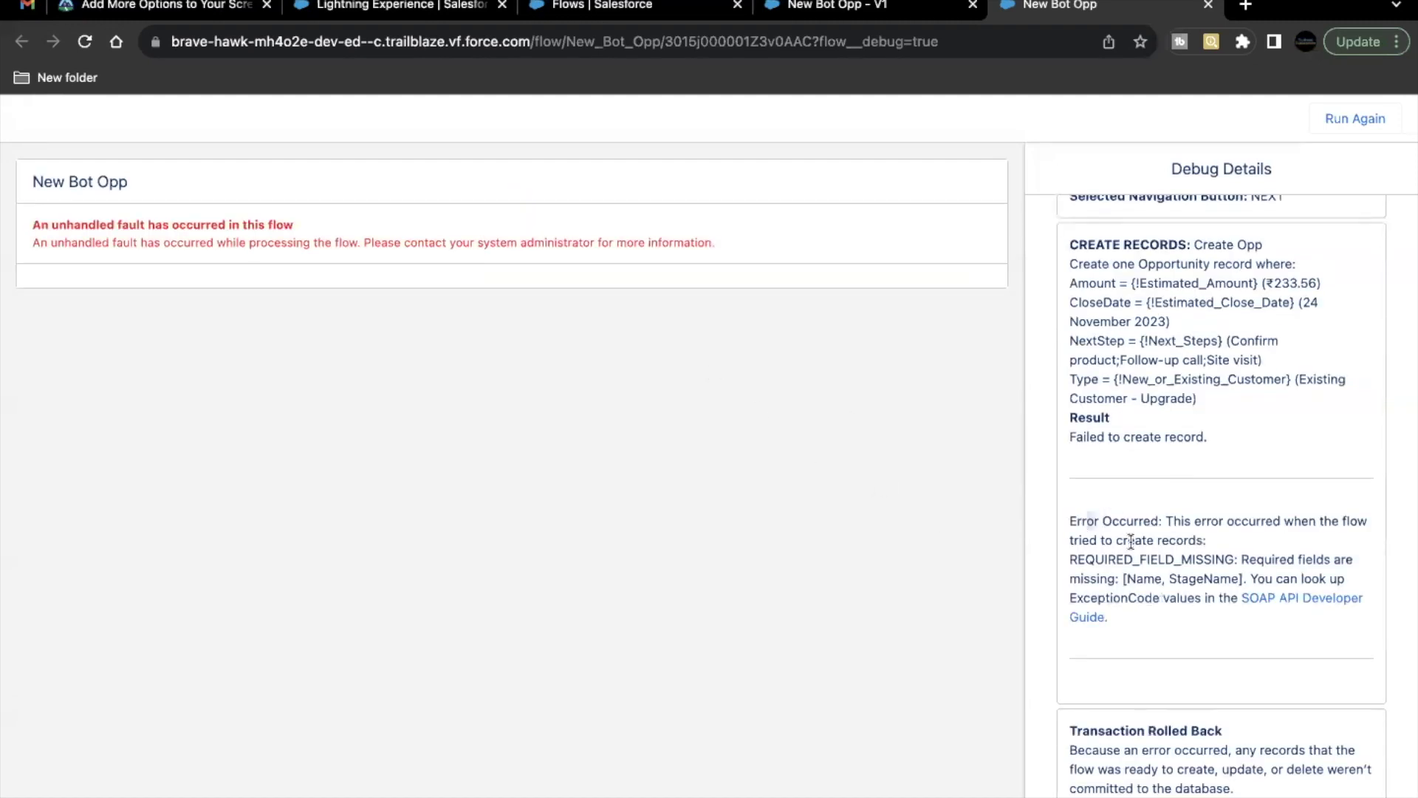
left_click_drag(1077, 539, 1102, 555)
left_click(1204, 543)
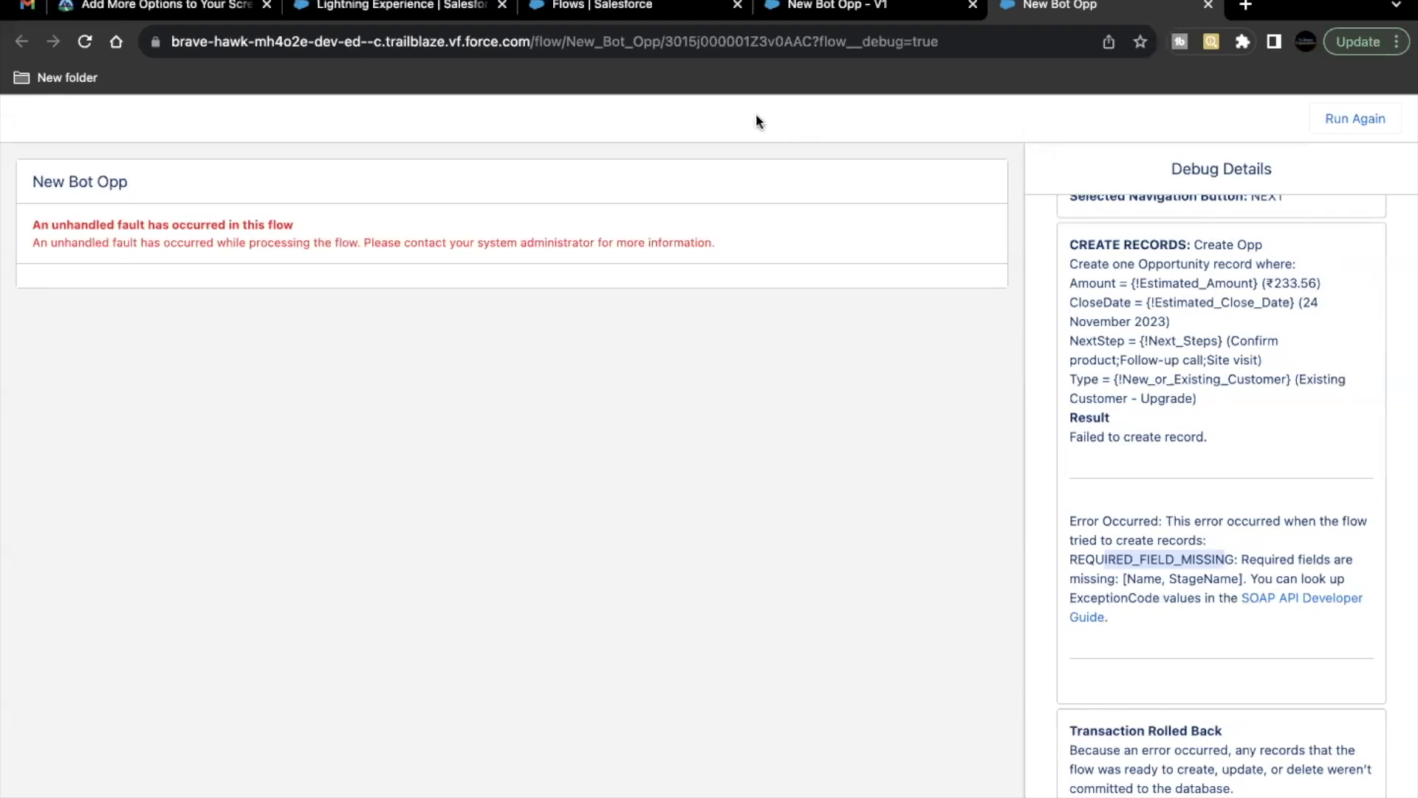
Return to the Give Users a Choice unit on Trailhead and submit the challenge for checking
left_click(800, 9)
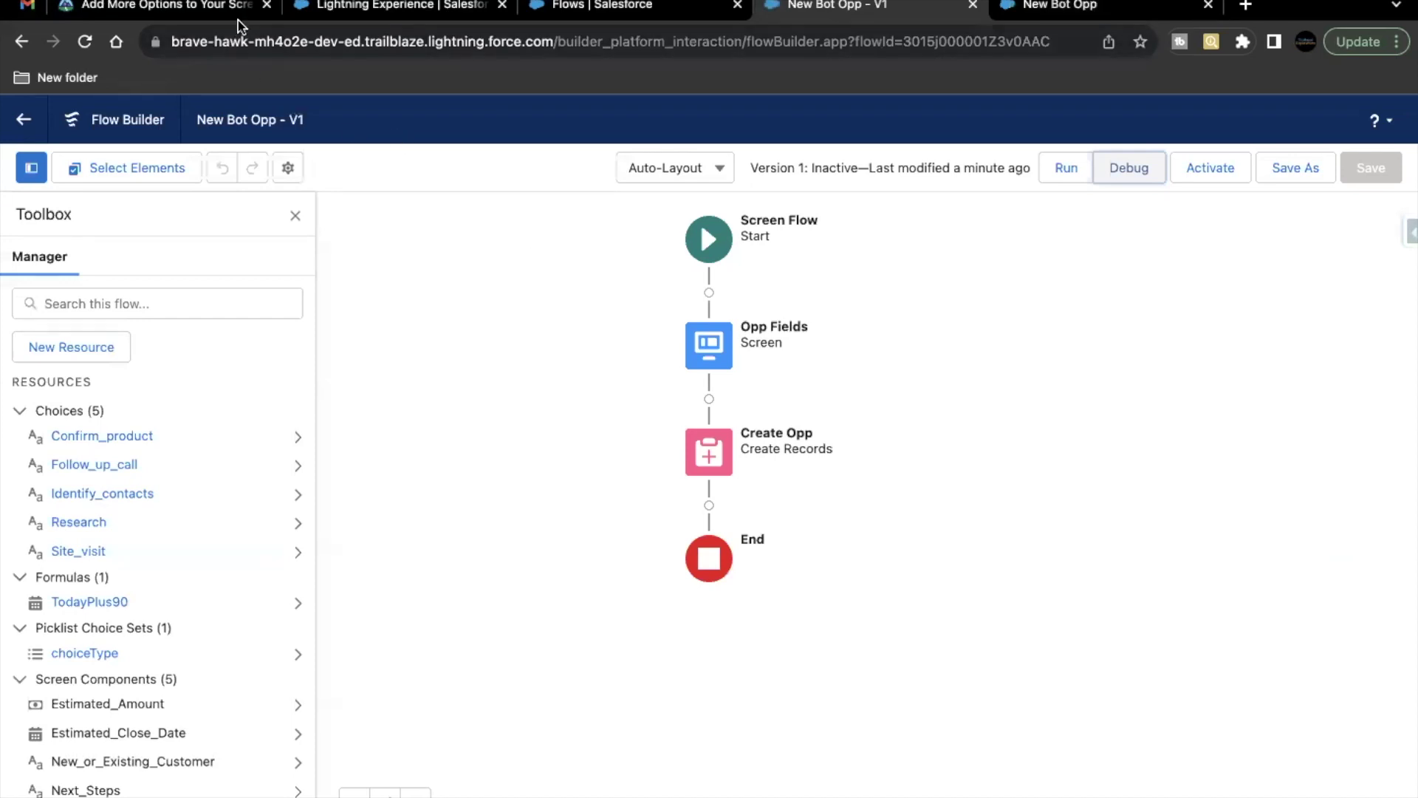
left_click(146, 9)
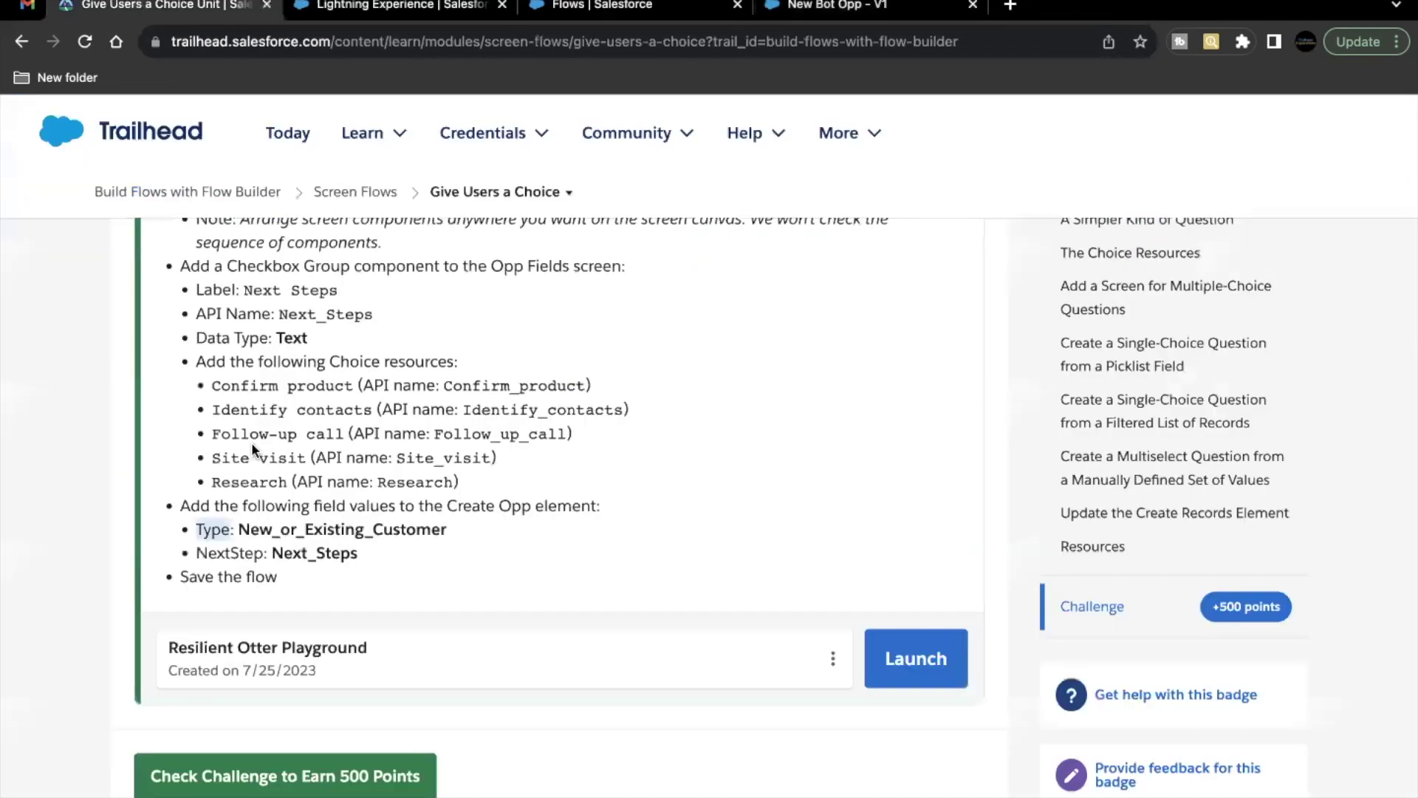
scroll(251, 441, "down", 1)
scroll(335, 509, "down", 1)
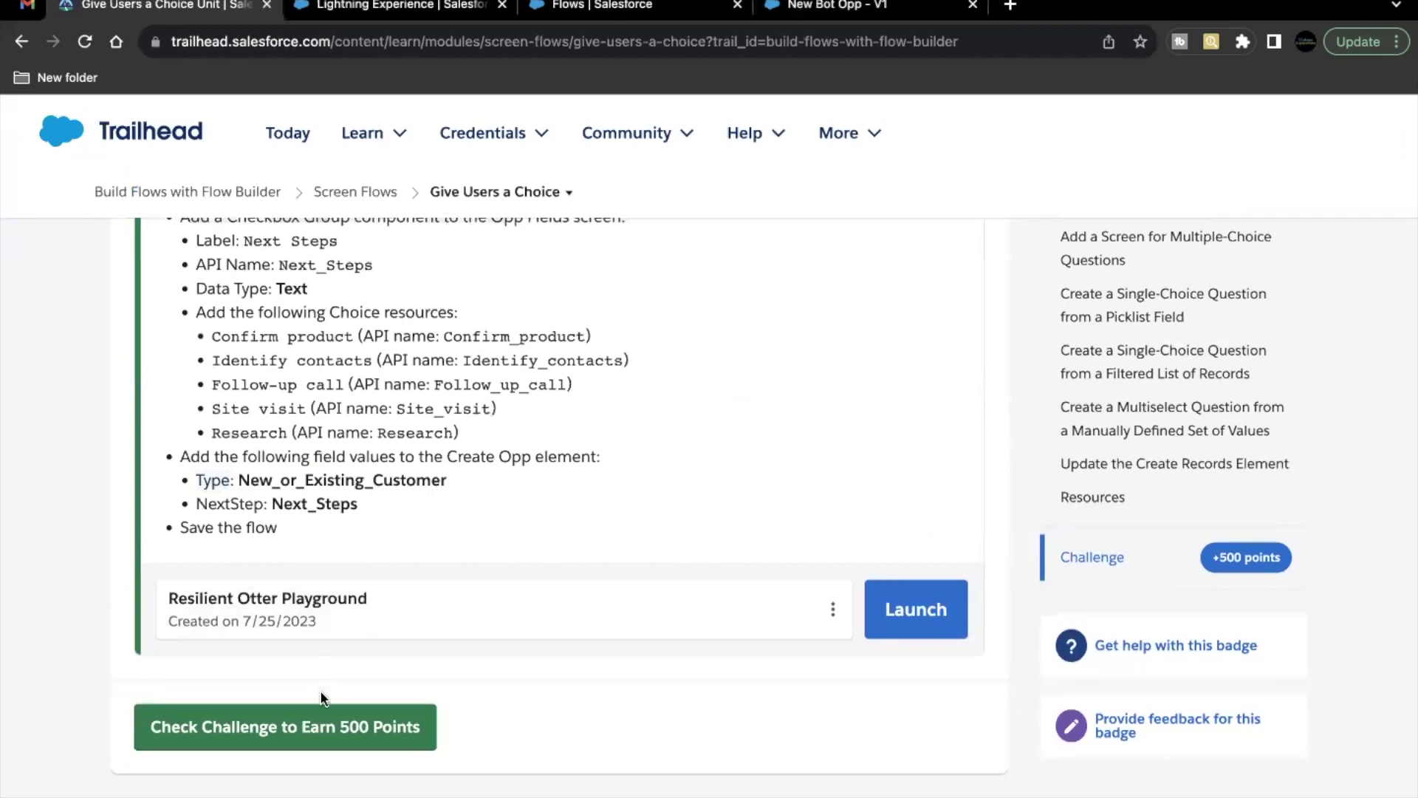
left_click(325, 724)
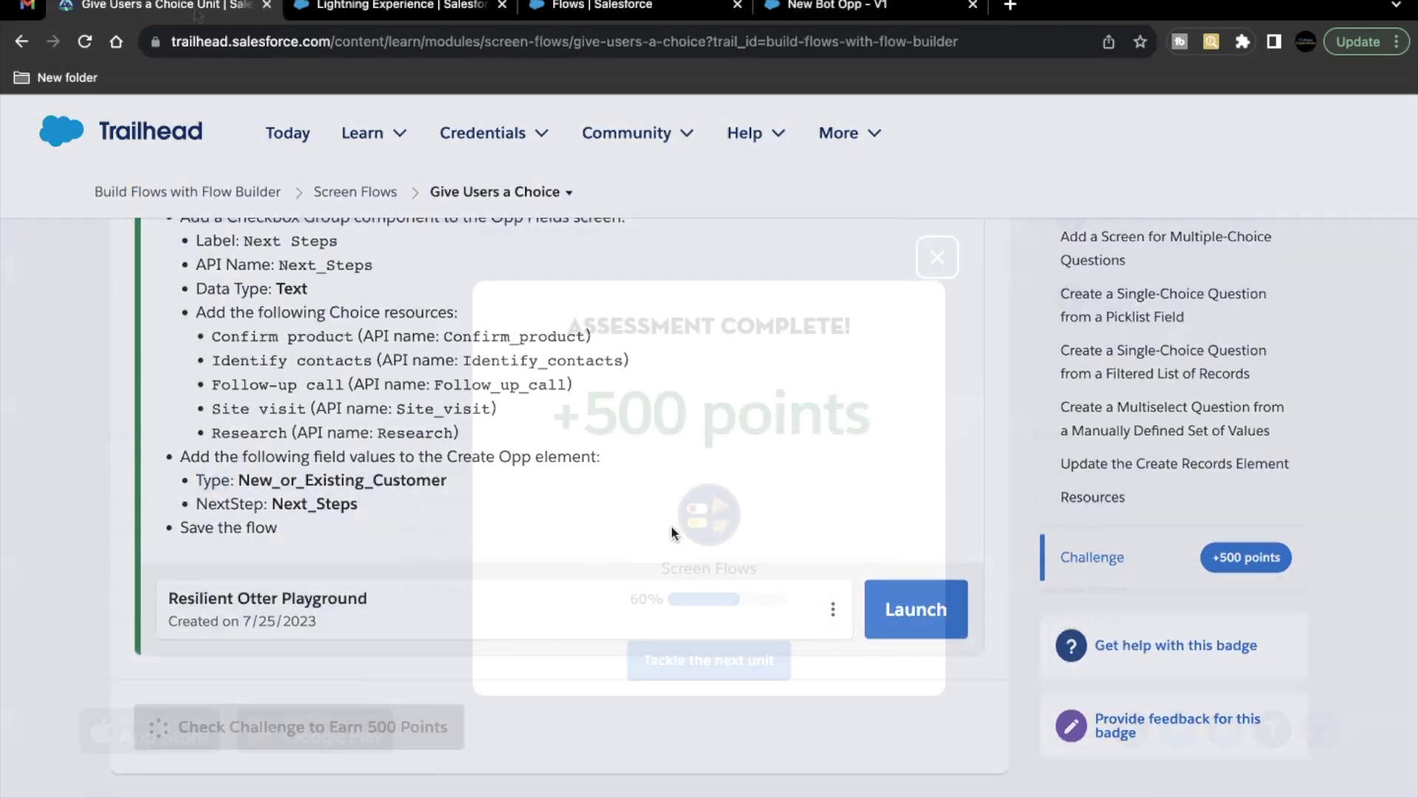